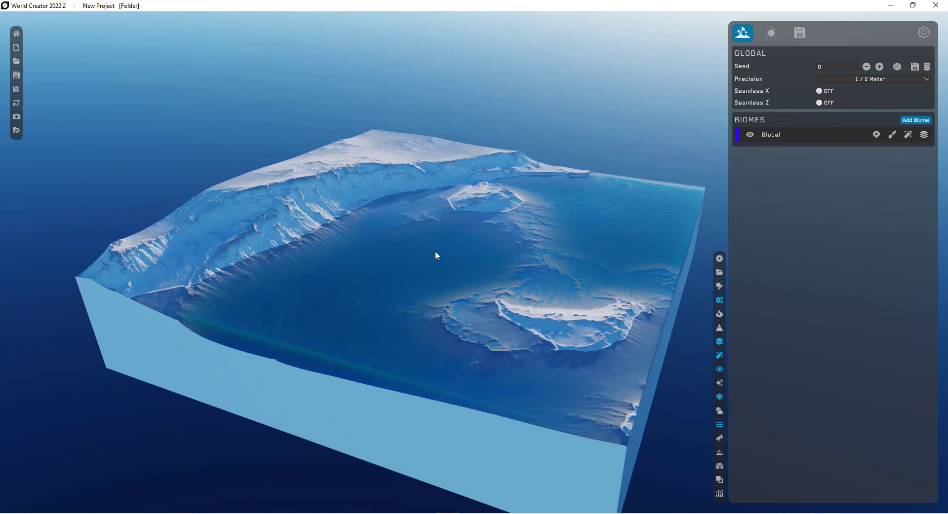
# Step: Zoom in and out, then orbit out to view the whole snowy terrain block
pyautogui.scroll(10, 200, 251)
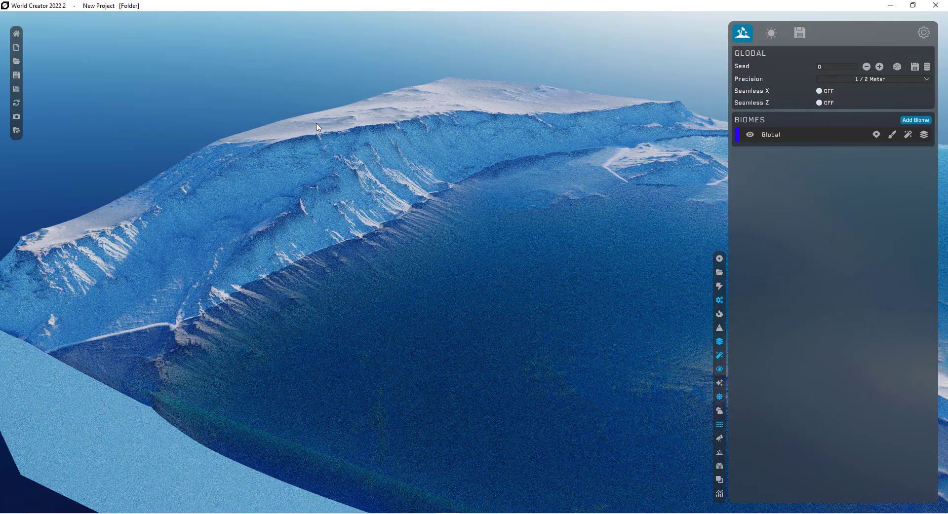
pyautogui.scroll(-5, 317, 127)
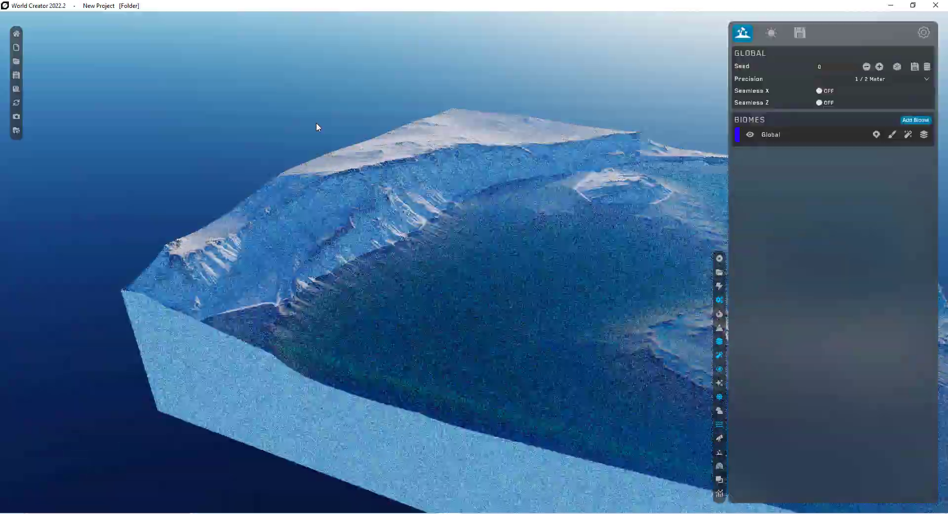
pyautogui.moveTo(475, 214); pyautogui.dragTo(390, 189)
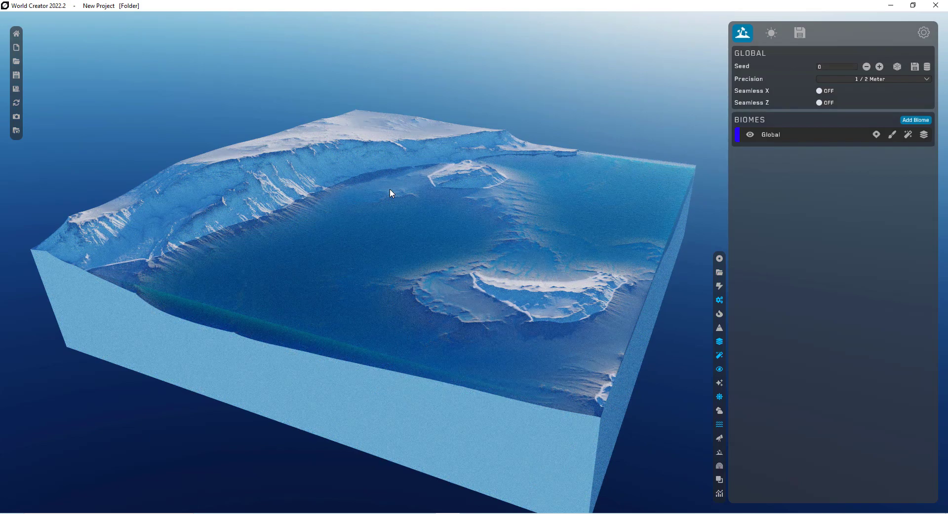
# Step: Toggle the Water layer off to expose the lakebed, then back on over the basin
pyautogui.click(720, 426)
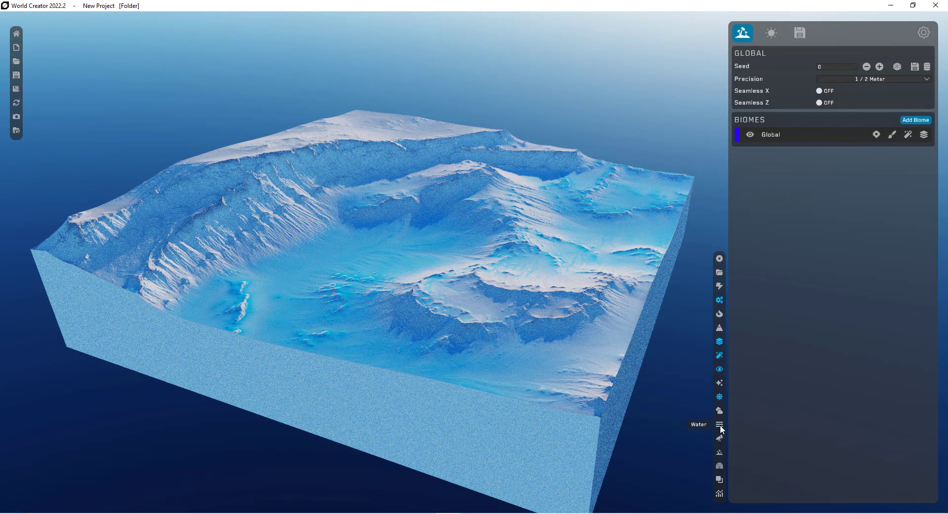
pyautogui.click(720, 426)
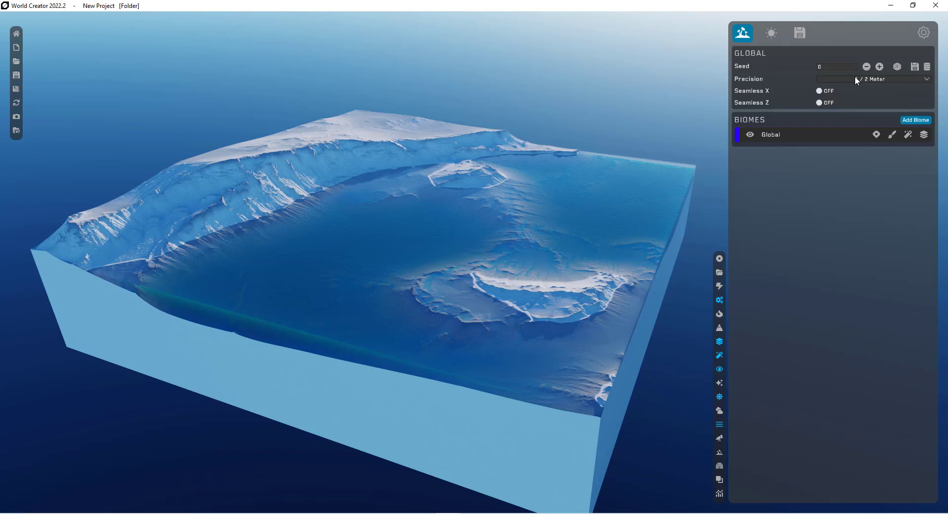
# Step: Add an Empty preset under Export Presets, then dismiss the reopened preset-type list unused
pyautogui.click(799, 33)
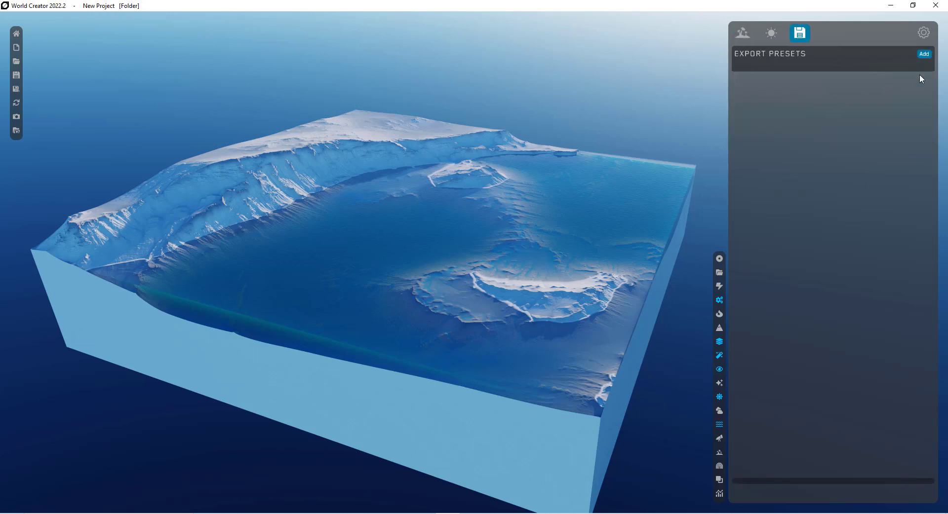
pyautogui.click(928, 55)
pyautogui.click(872, 64)
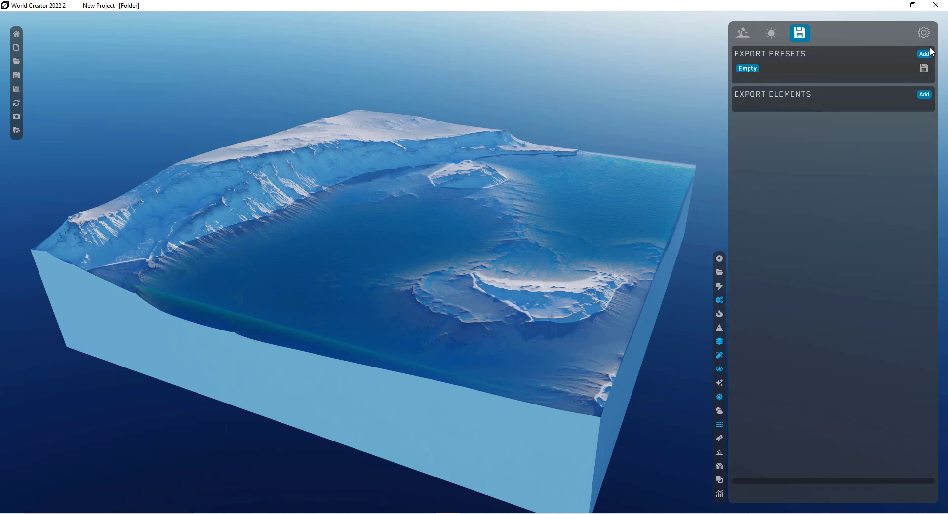
pyautogui.click(923, 54)
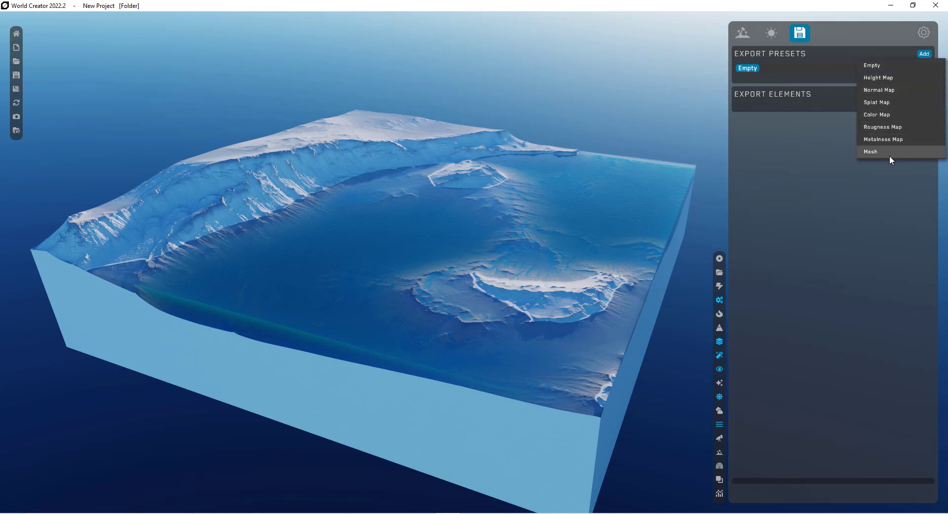
pyautogui.click(889, 171)
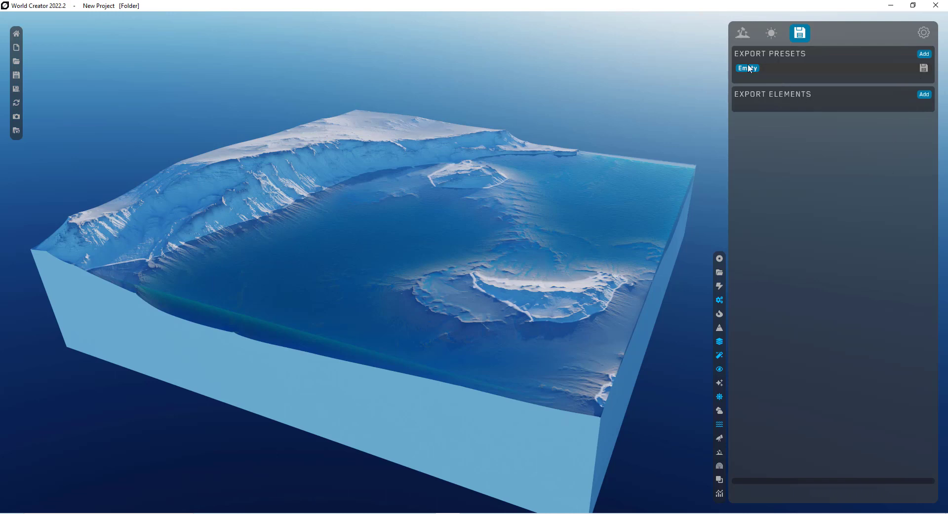
# Step: Add Colormap, Height Map and Normal Map as export elements
pyautogui.click(922, 94)
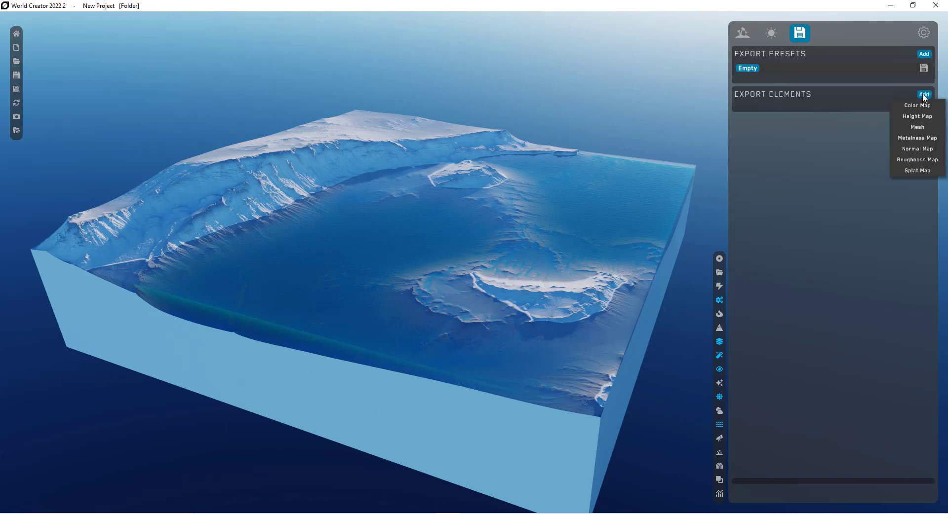
pyautogui.click(920, 105)
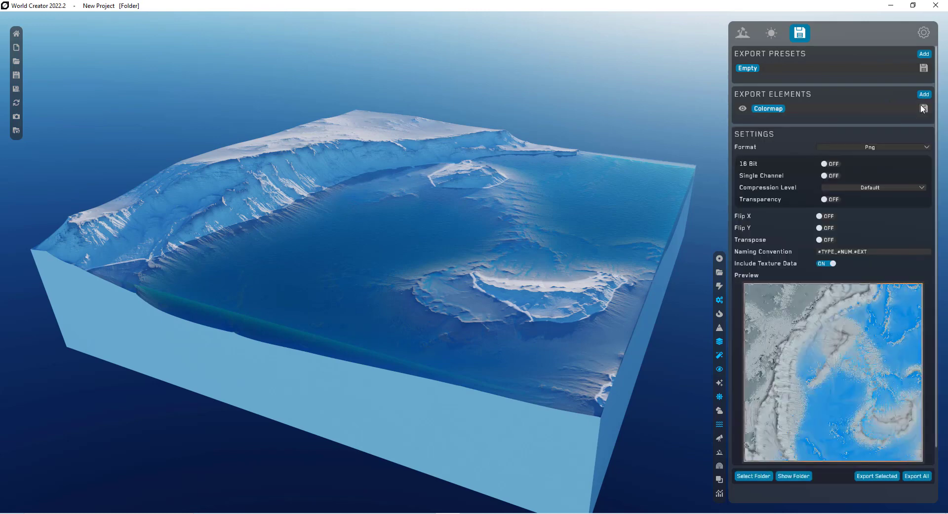
pyautogui.click(924, 94)
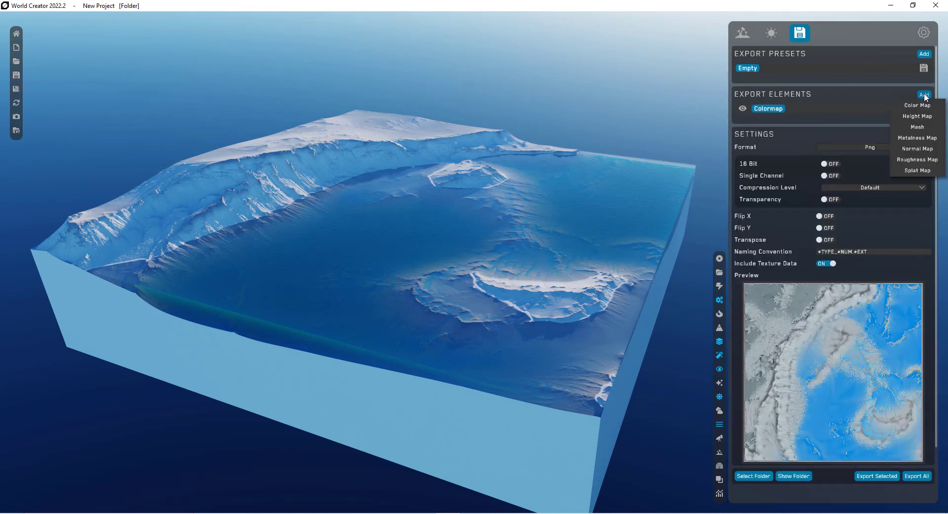
pyautogui.click(930, 122)
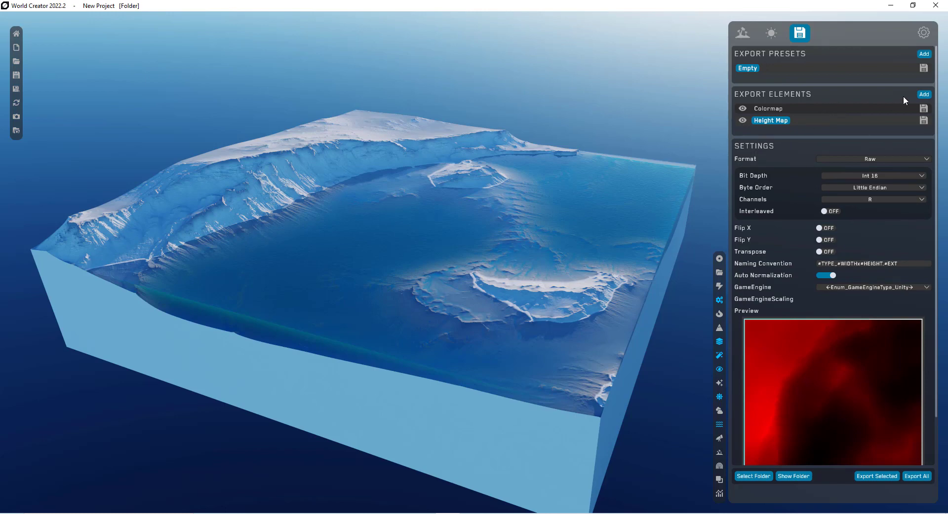
pyautogui.click(928, 94)
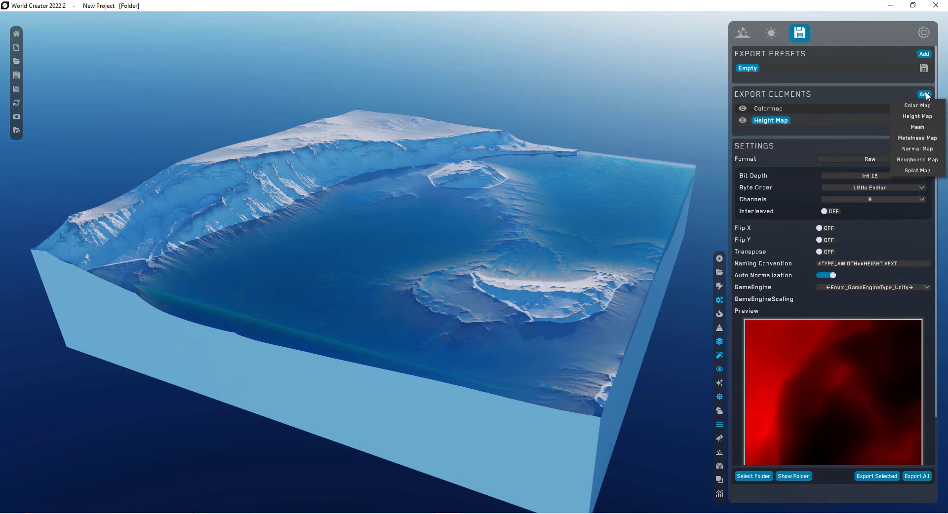
pyautogui.click(926, 148)
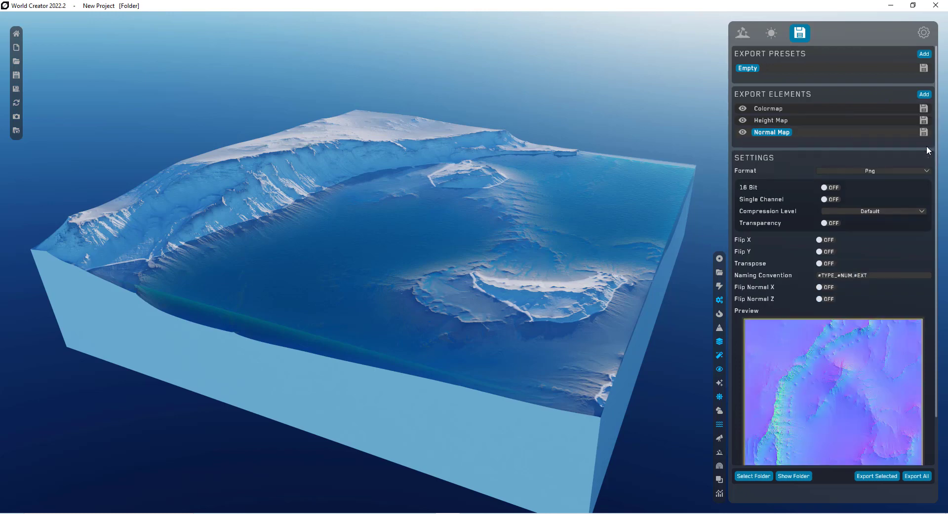
# Step: Add a Roughness Map, remove it again, and add a Splat Map instead
pyautogui.click(919, 96)
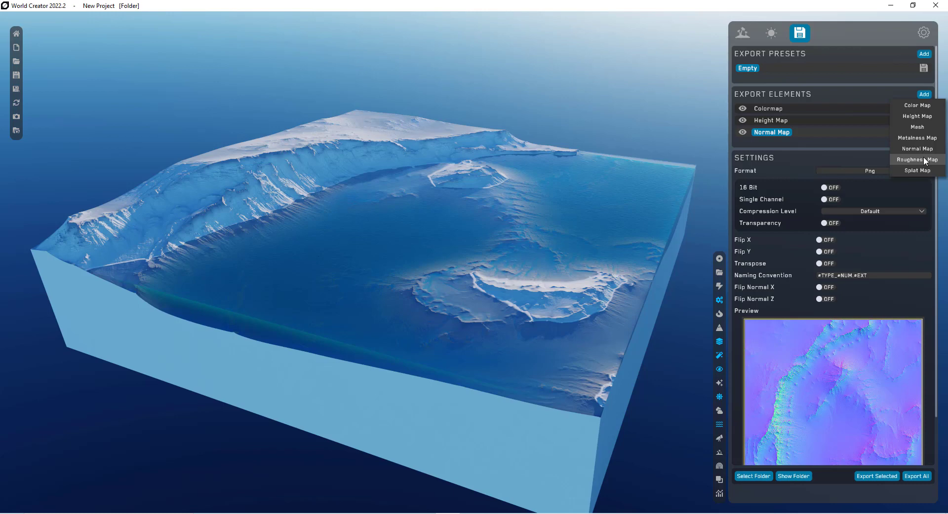
pyautogui.click(923, 157)
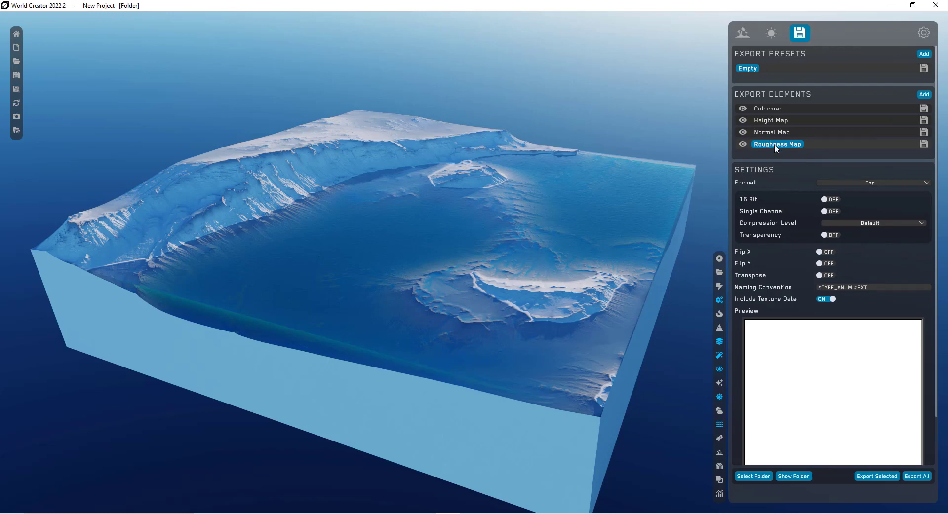
pyautogui.moveTo(774, 144); pyautogui.dragTo(688, 140)
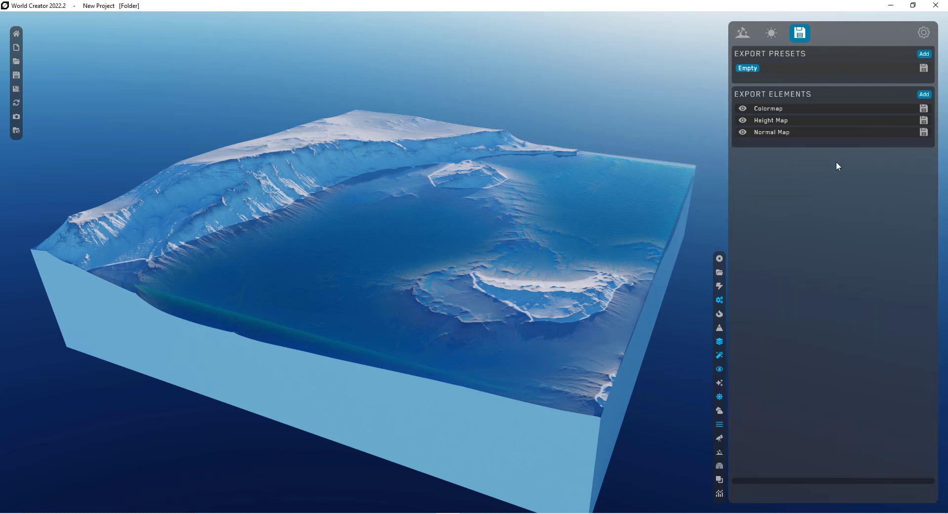
pyautogui.click(924, 94)
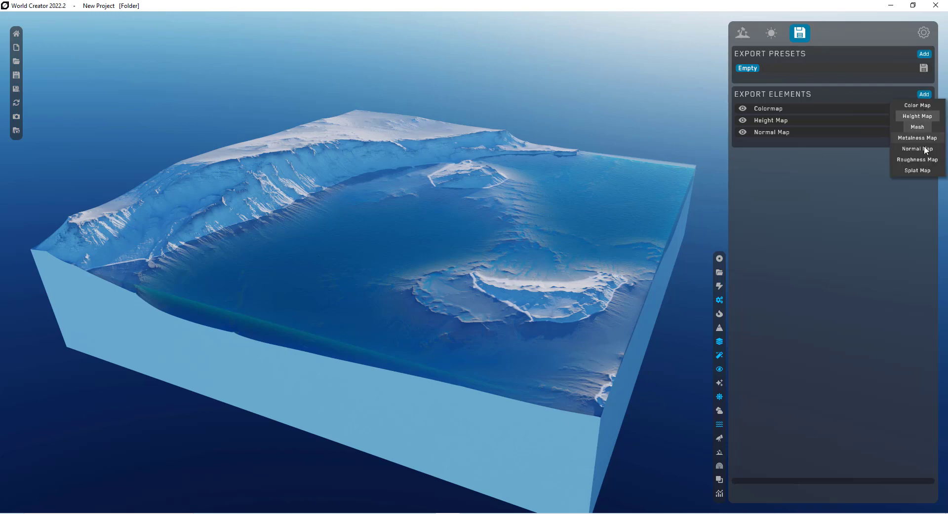
pyautogui.click(921, 170)
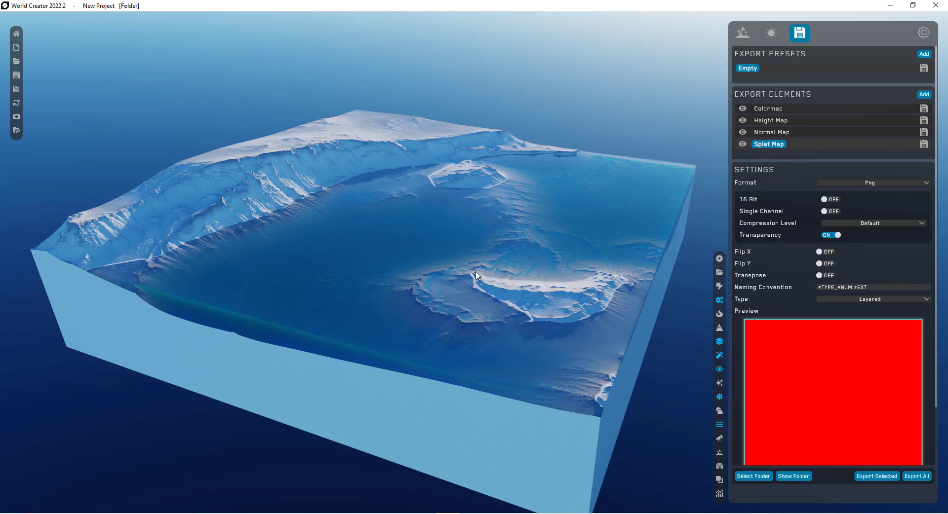
# Step: Orbit closer for a more top-down view of the terrain surface
pyautogui.moveTo(477, 275); pyautogui.dragTo(444, 232, button='right')
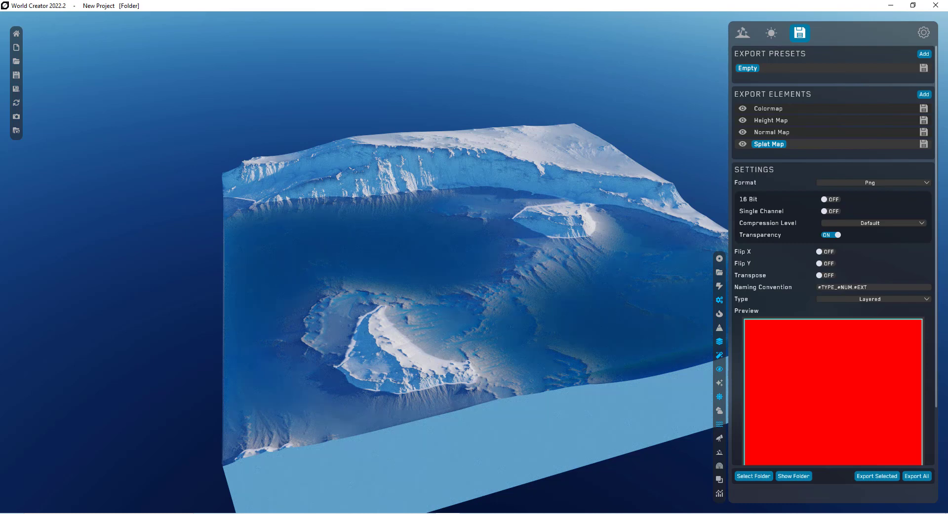
# Step: Zoom and tilt the camera to show the horizon, then swing in to a close top-down terrain view
pyautogui.moveTo(491, 230); pyautogui.dragTo(513, 217)
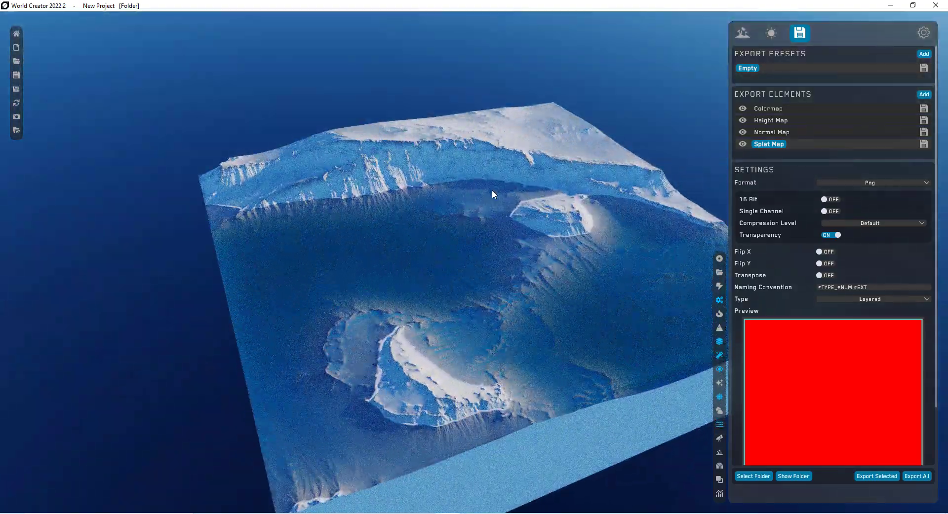
pyautogui.scroll(10, 491, 188)
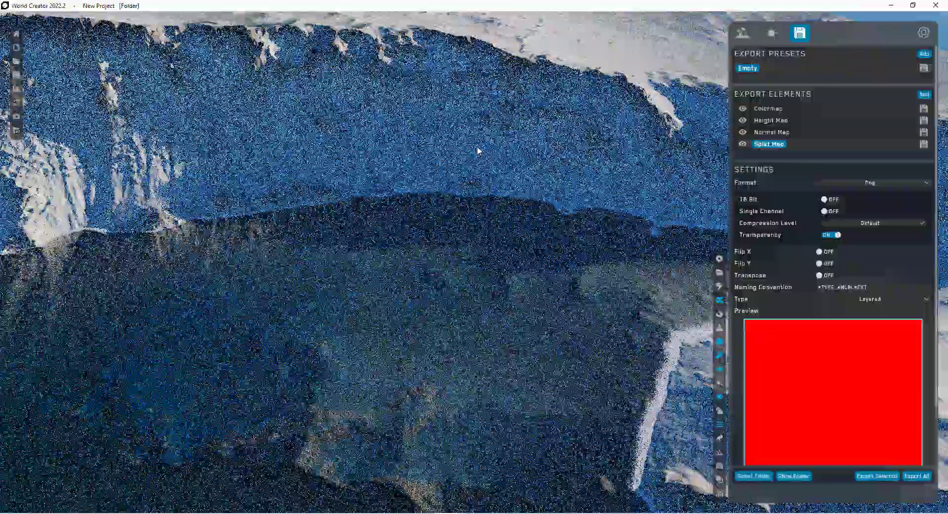
pyautogui.scroll(3, 477, 150)
pyautogui.scroll(3, 474, 148)
pyautogui.scroll(3, 470, 146)
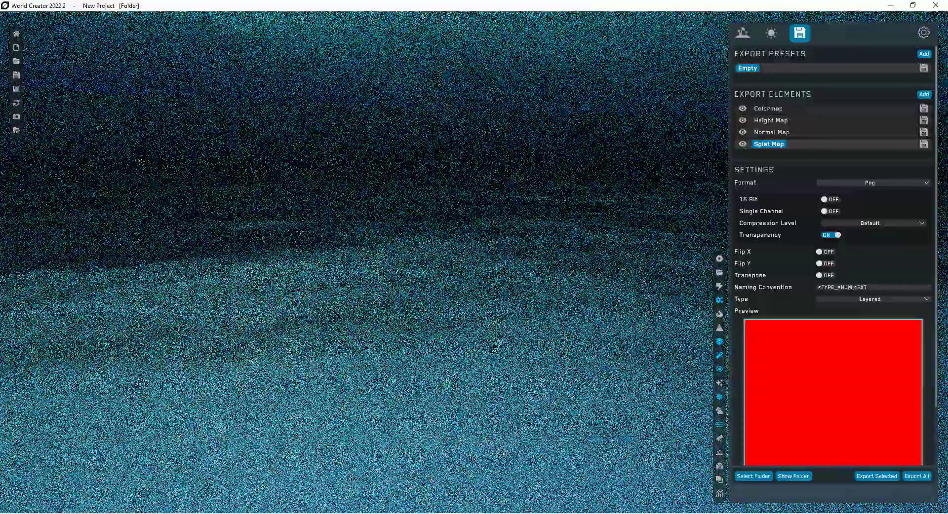
pyautogui.scroll(2, 467, 143)
pyautogui.scroll(-3, 464, 135)
pyautogui.scroll(-3, 459, 128)
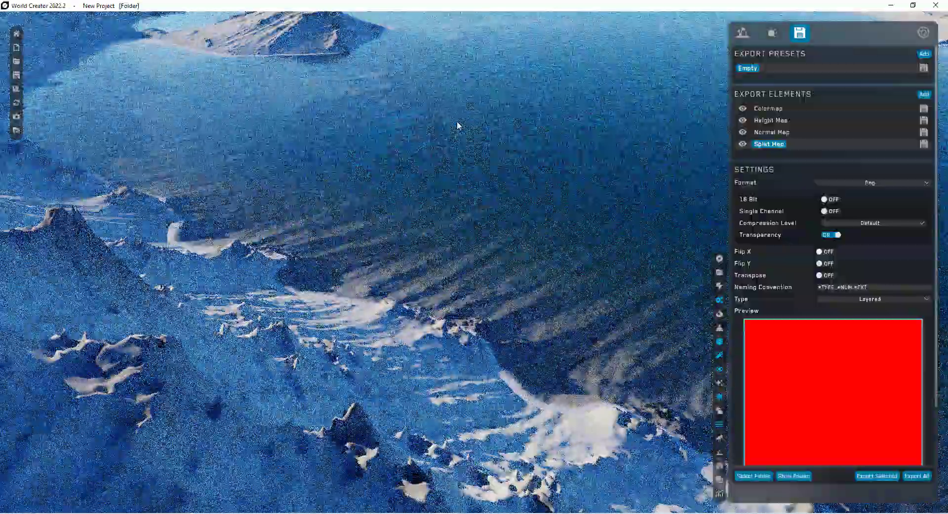
pyautogui.scroll(-3, 457, 124)
pyautogui.moveTo(457, 121); pyautogui.dragTo(315, 375)
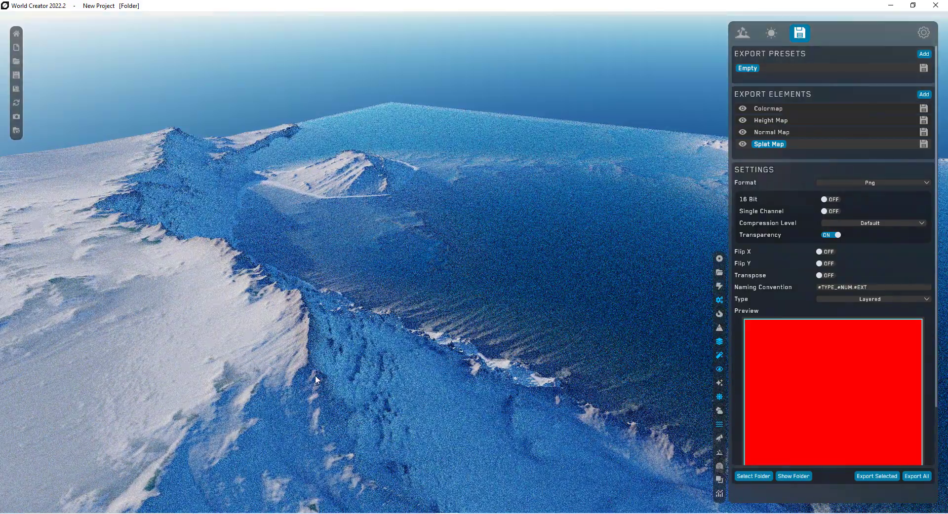
pyautogui.scroll(2, 315, 375)
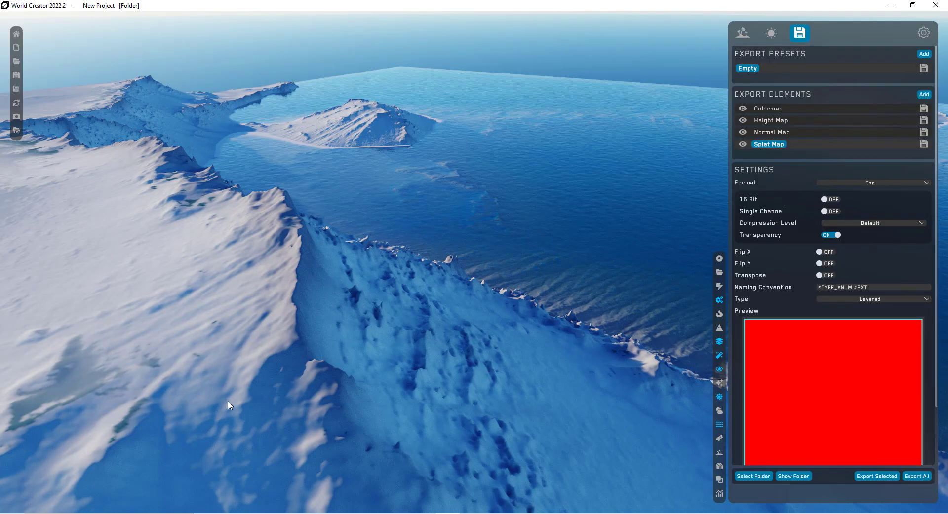
pyautogui.scroll(-10, 308, 297)
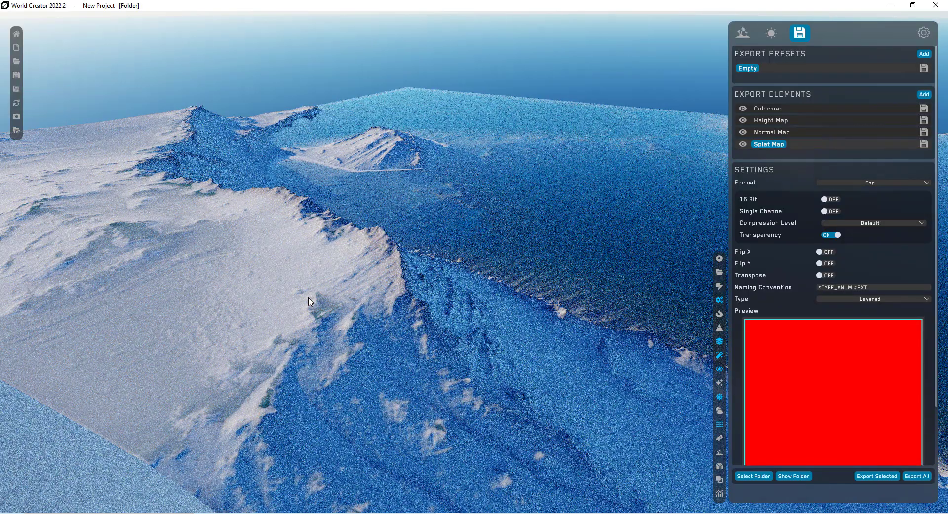
pyautogui.moveTo(374, 303); pyautogui.dragTo(444, 277, button='right')
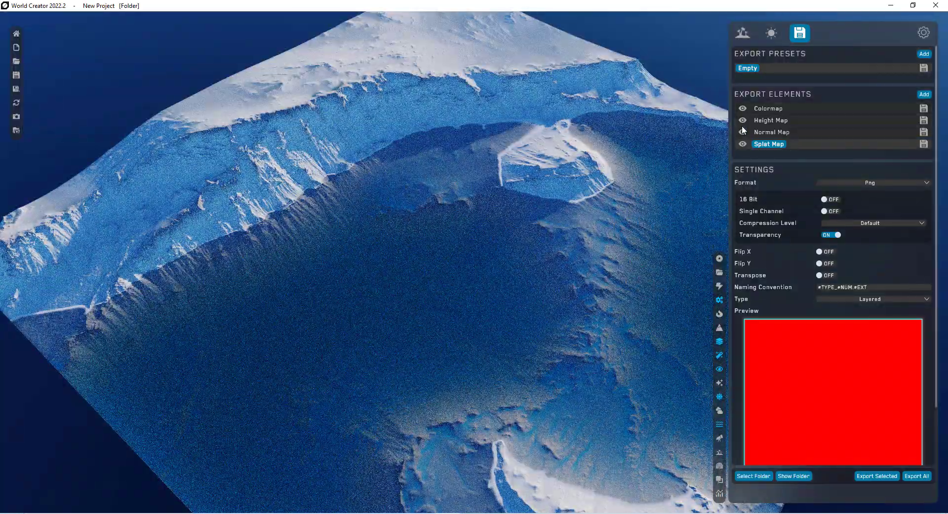
# Step: Select Colormap, keep Png format with Single Channel on, and export it
pyautogui.click(779, 109)
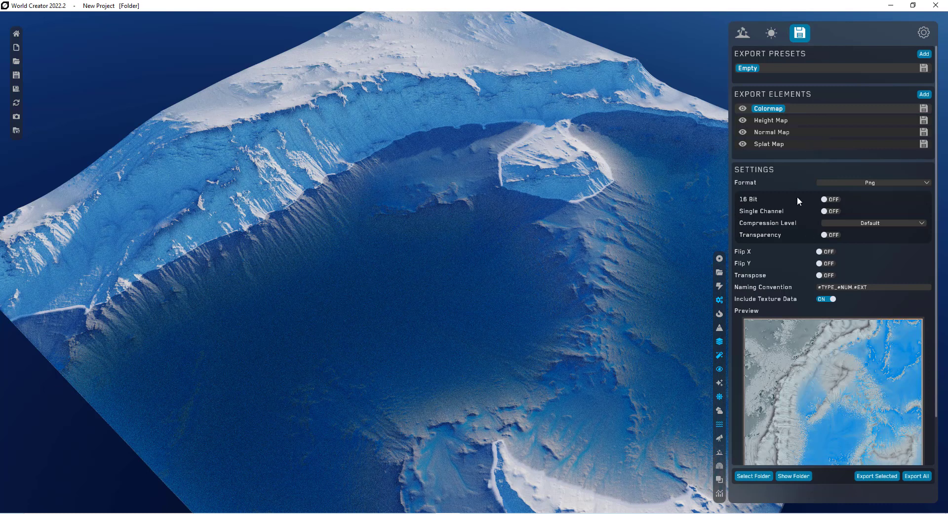
pyautogui.click(839, 182)
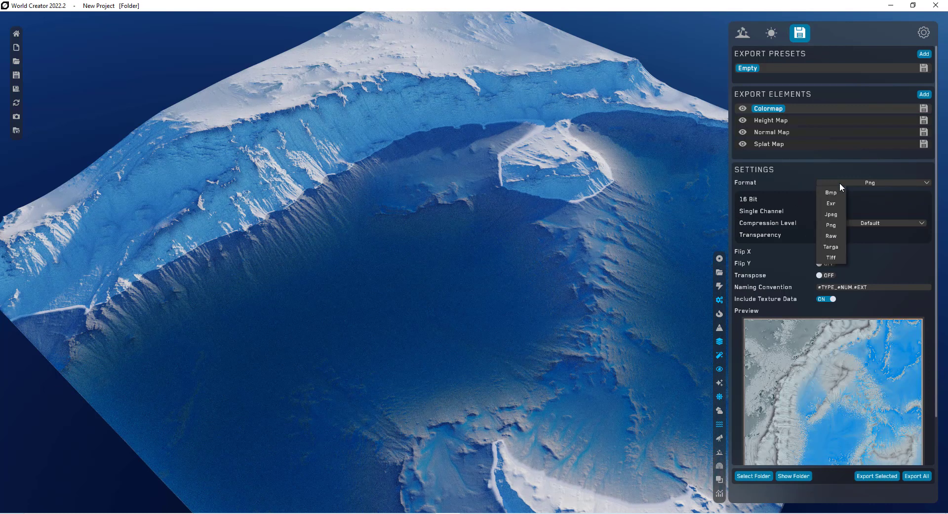
pyautogui.click(798, 176)
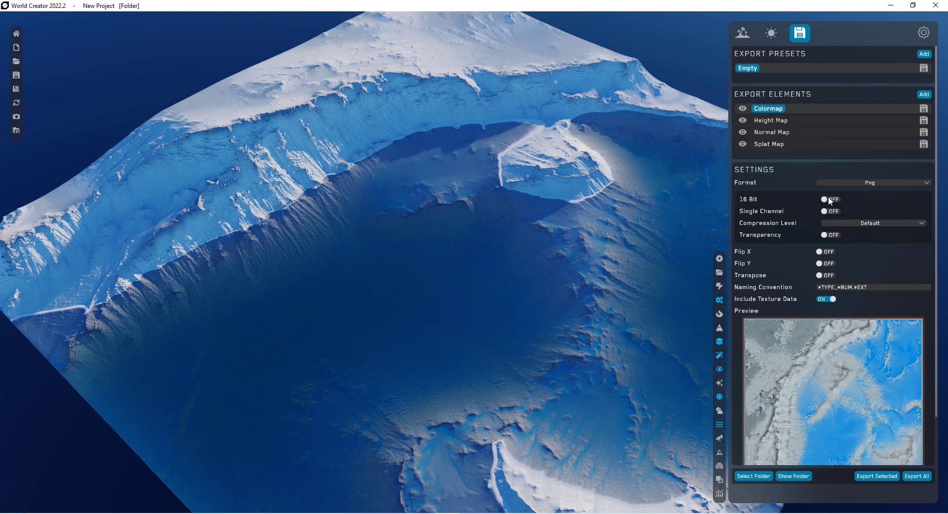
pyautogui.scroll(-1, 803, 211)
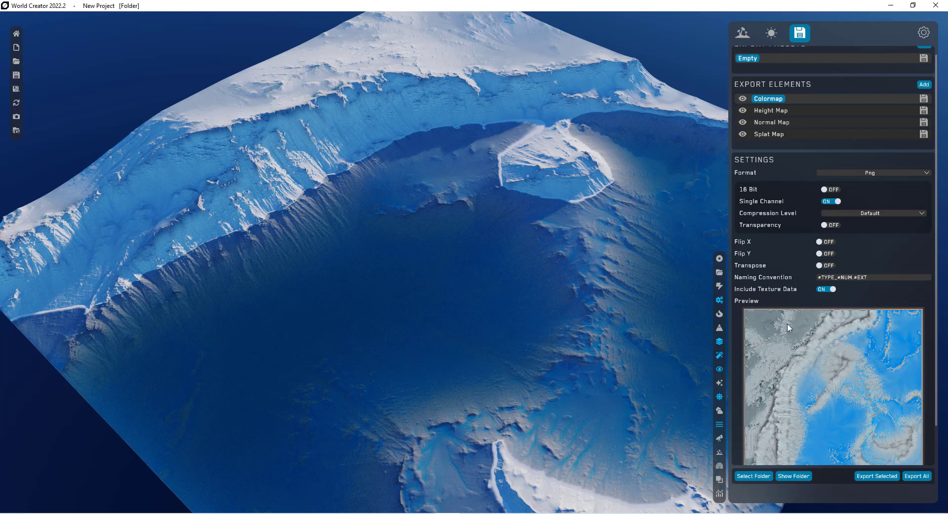
pyautogui.click(869, 479)
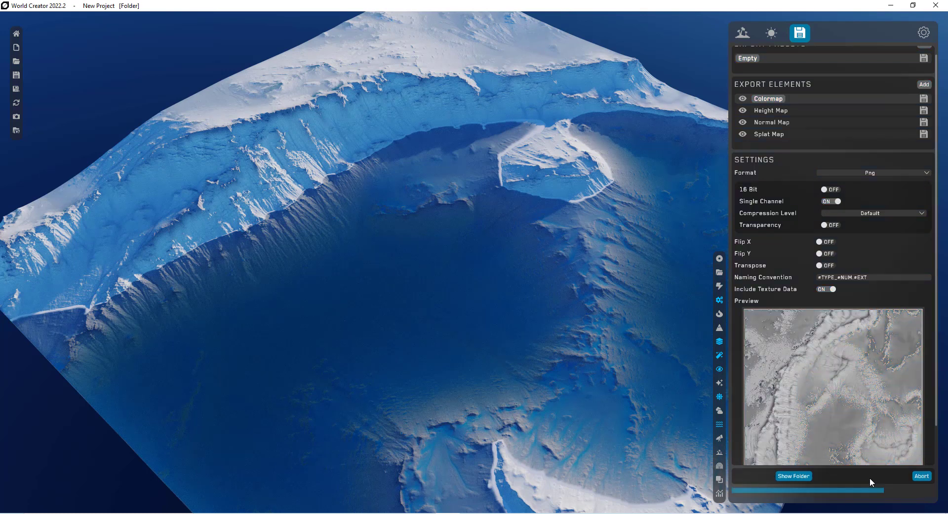
# Step: Open the Export folder and view Colormap_0.png at full size
pyautogui.click(788, 477)
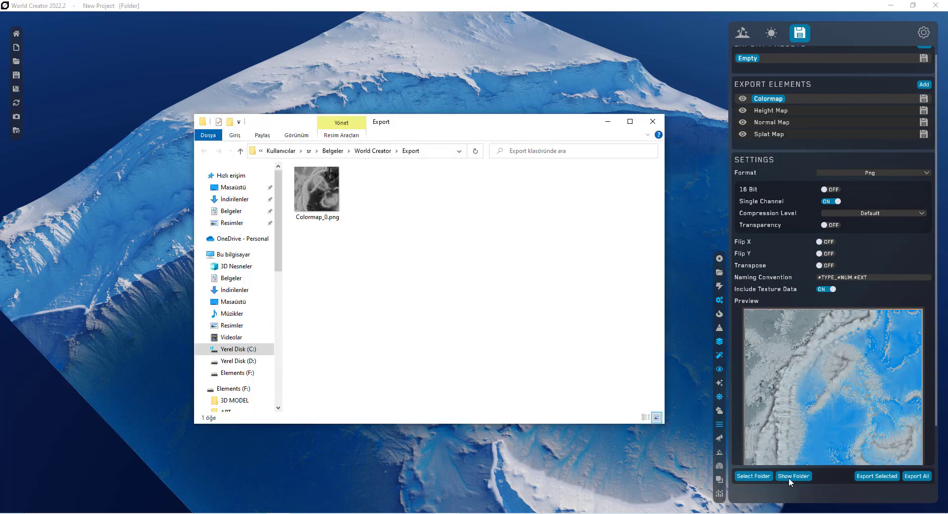
pyautogui.click(337, 201)
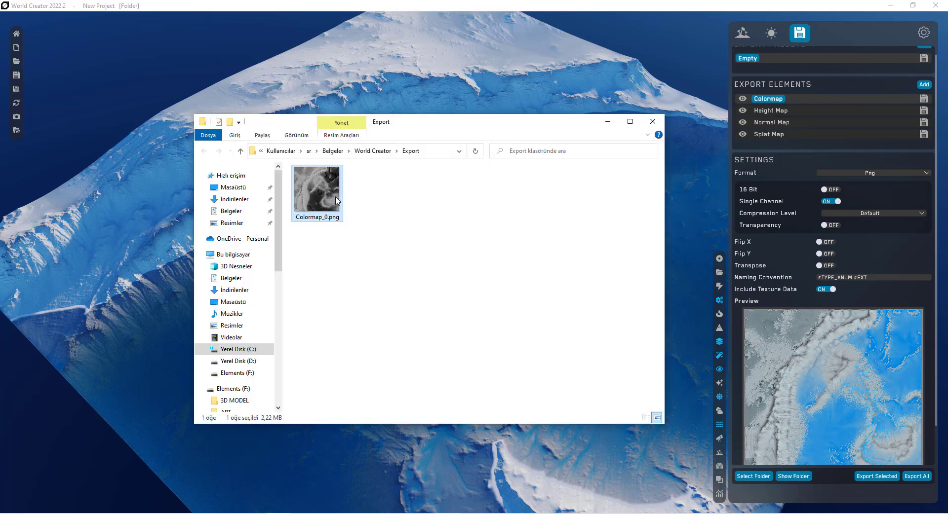
pyautogui.doubleClick(337, 200)
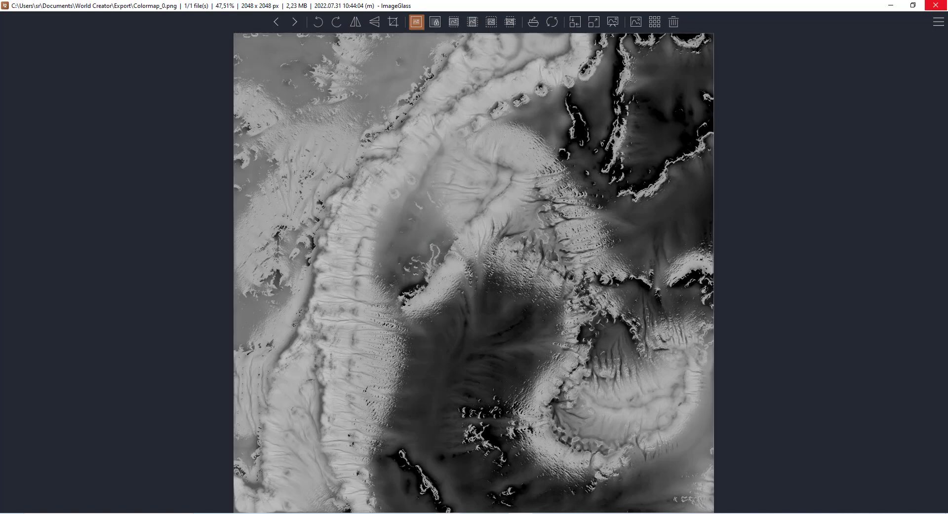
pyautogui.click(935, 5)
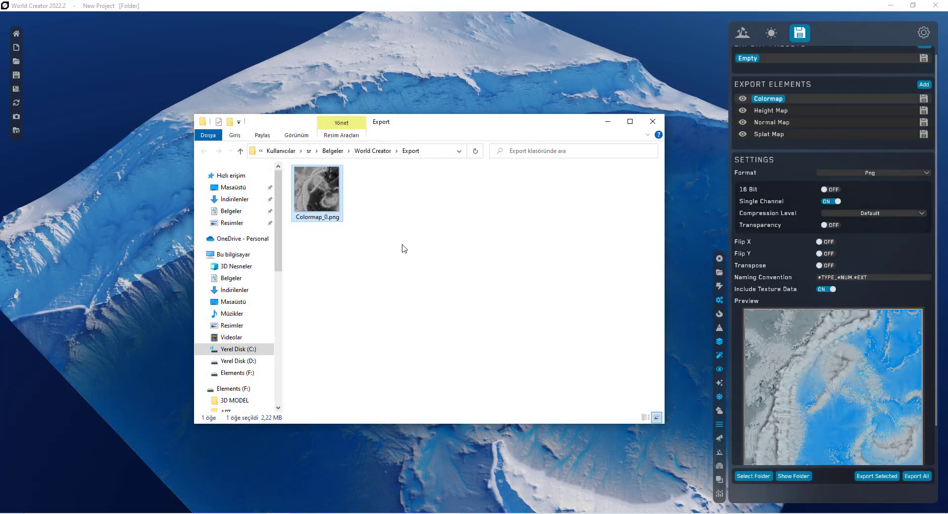
# Step: Permanently delete Colormap_0.png and close the Export folder
pyautogui.hotkey('shift', 'Delete')
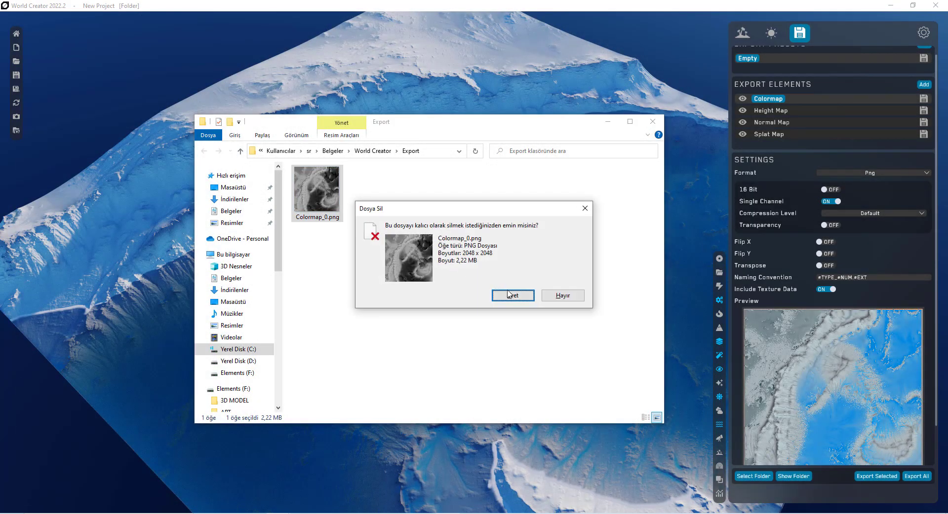
pyautogui.click(509, 294)
pyautogui.click(840, 198)
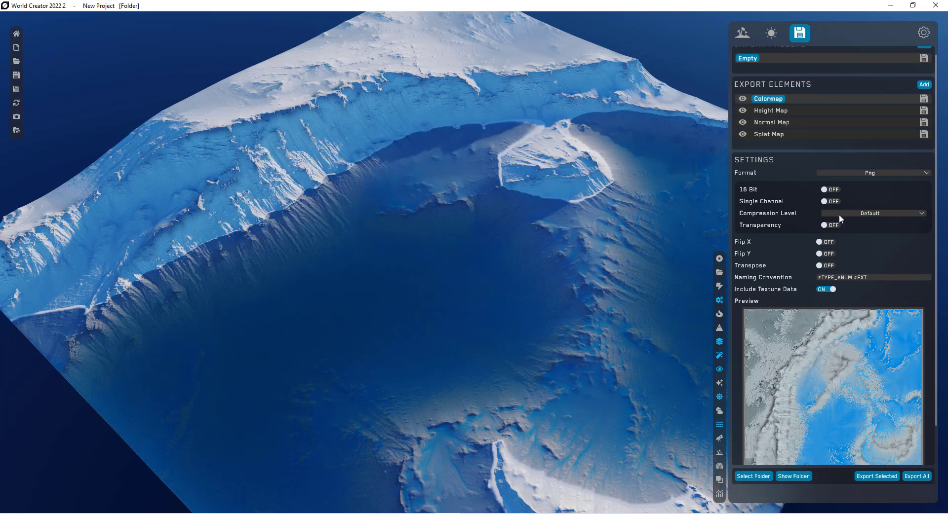
# Step: Keep the colormap's compression level at Default and scroll down to the 2048 × 2048 export area
pyautogui.click(839, 214)
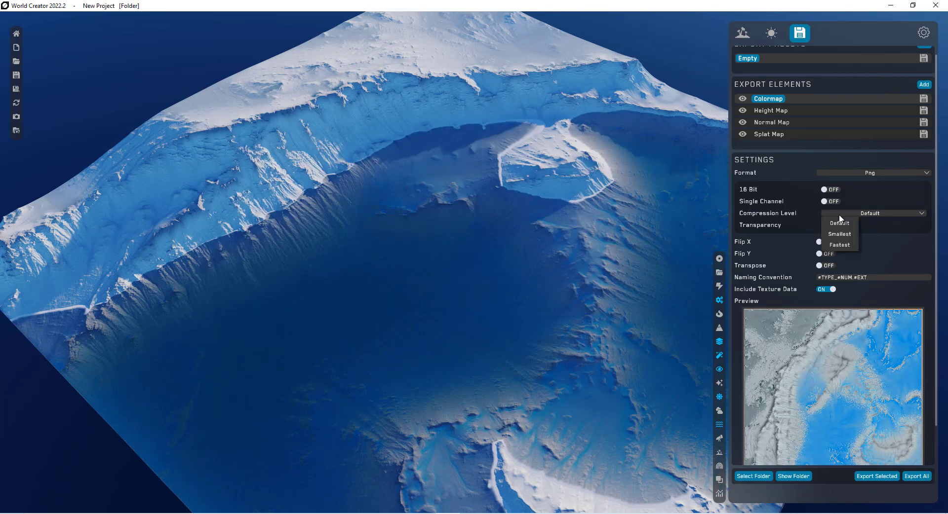
pyautogui.click(772, 214)
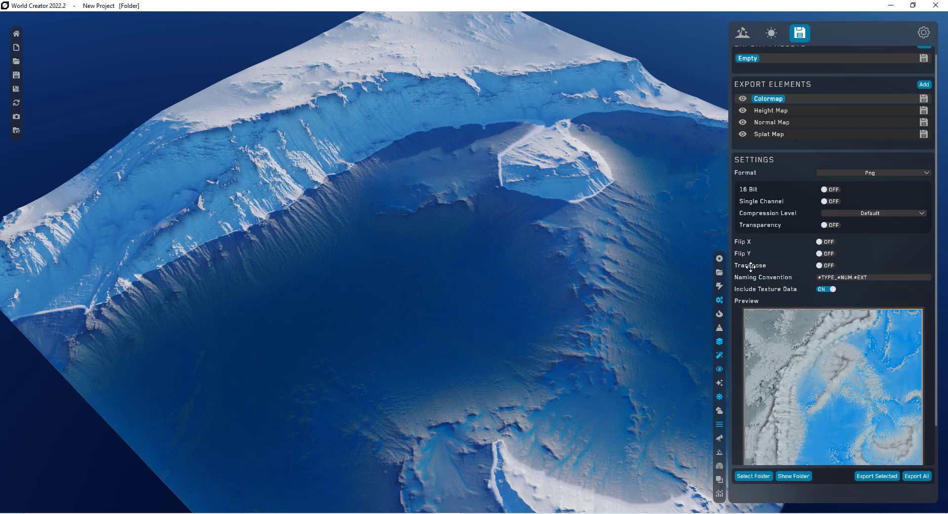
pyautogui.scroll(-2, 750, 267)
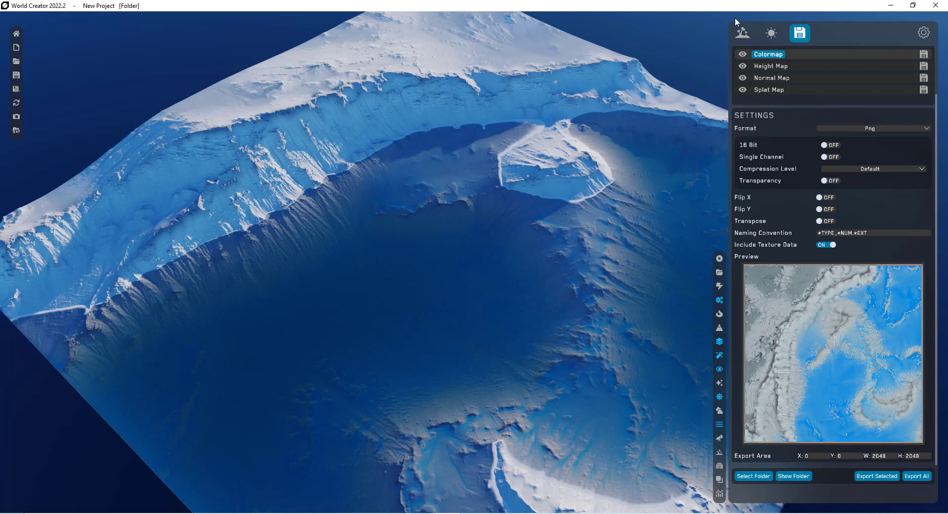
pyautogui.click(741, 31)
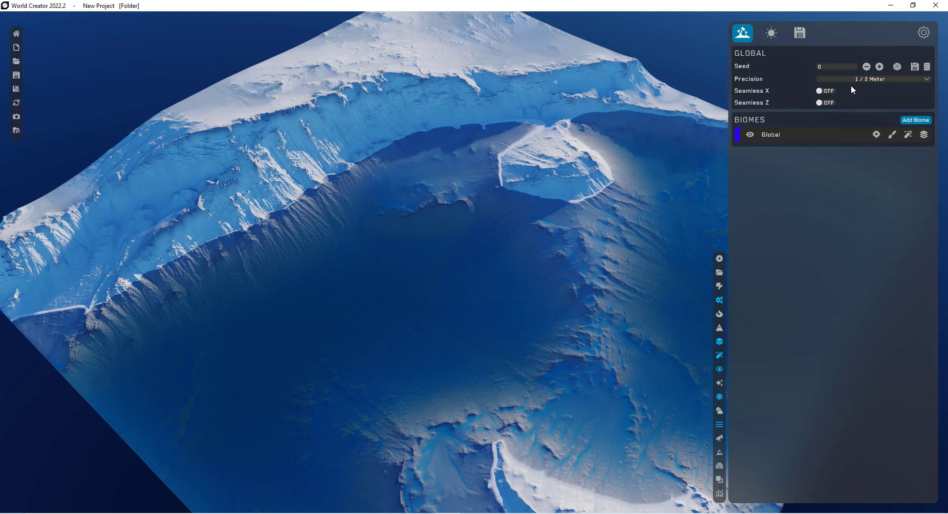
pyautogui.click(773, 40)
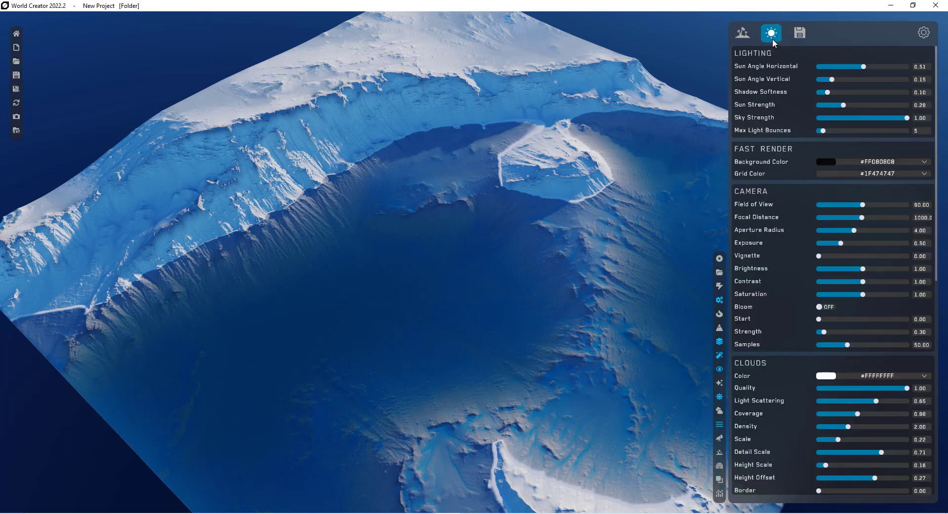
pyautogui.click(800, 34)
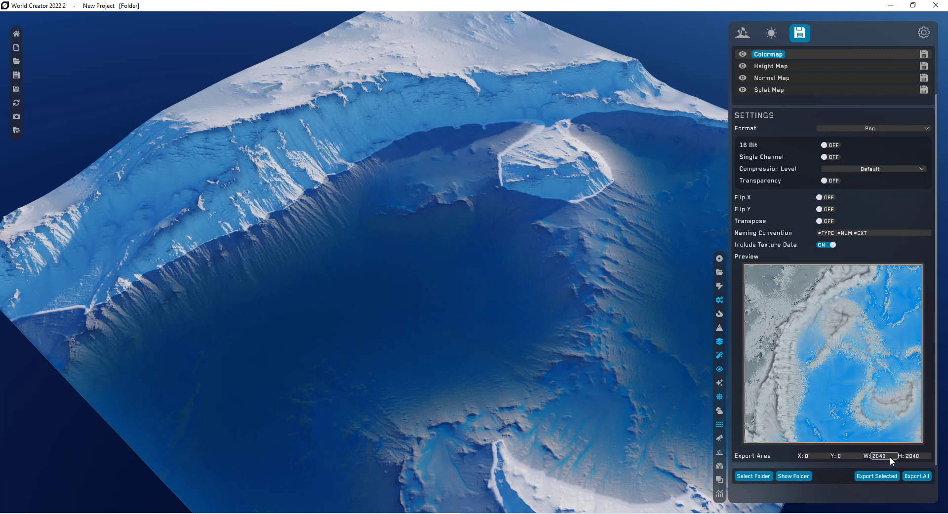
# Step: Change the export area width and height from 2048 to 2041
pyautogui.press('BackSpace')
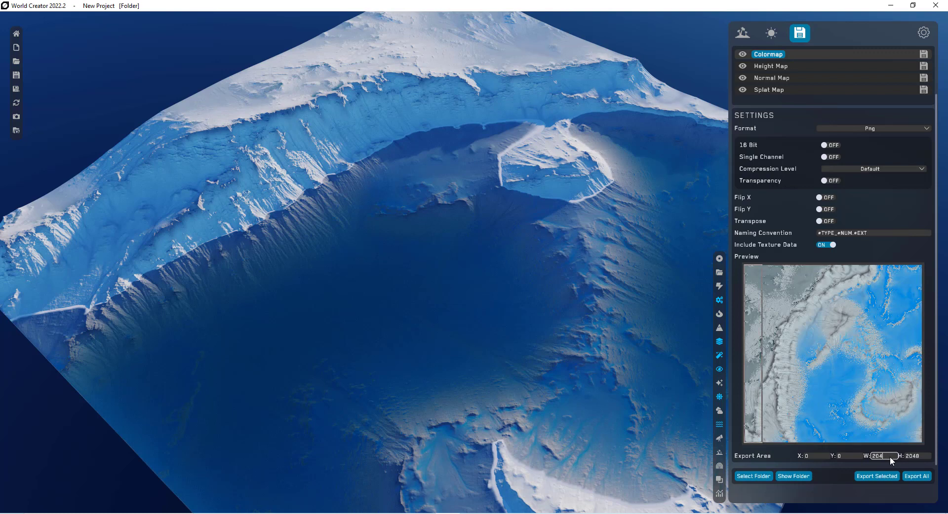
pyautogui.write('1')
pyautogui.click(915, 456)
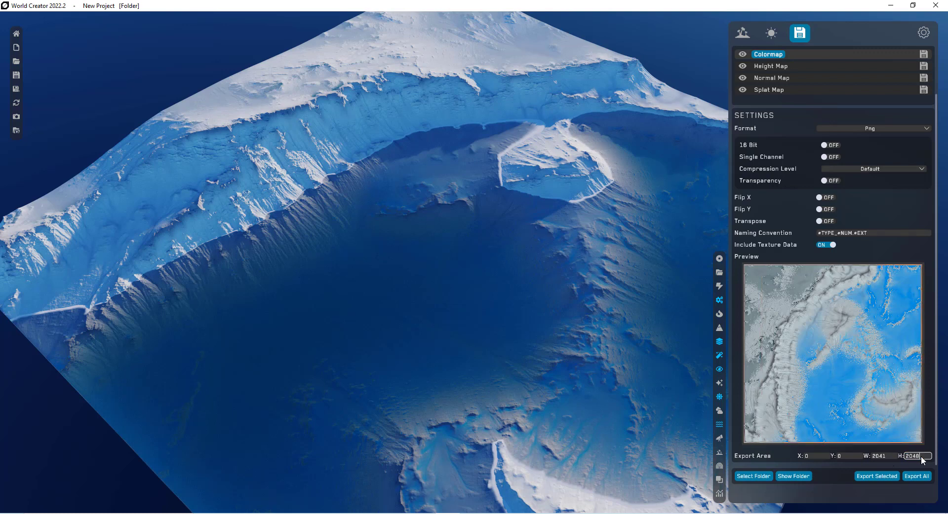
pyautogui.press('BackSpace')
pyautogui.write('1')
pyautogui.click(825, 470)
# Step: Re-export the colormap and open Colormap_0.png to confirm it is 2041 × 2041
pyautogui.click(877, 477)
pyautogui.click(808, 477)
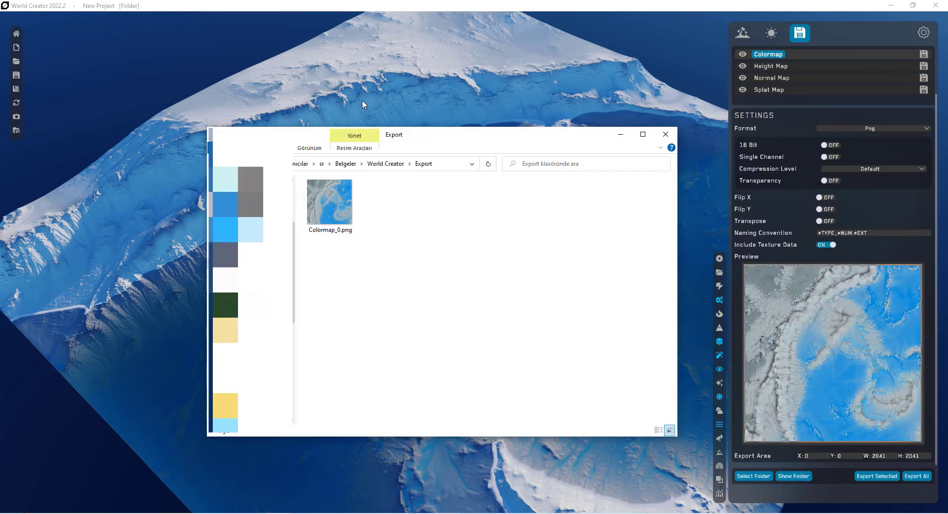
pyautogui.click(333, 214)
pyautogui.doubleClick(332, 214)
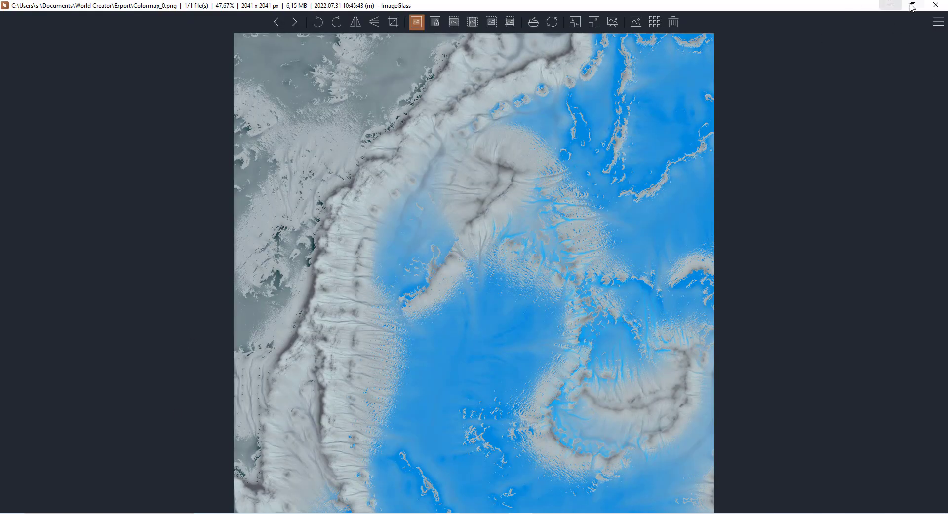
# Step: Close the image viewer and Export folder, then bring up the Height Map export settings
pyautogui.click(933, 7)
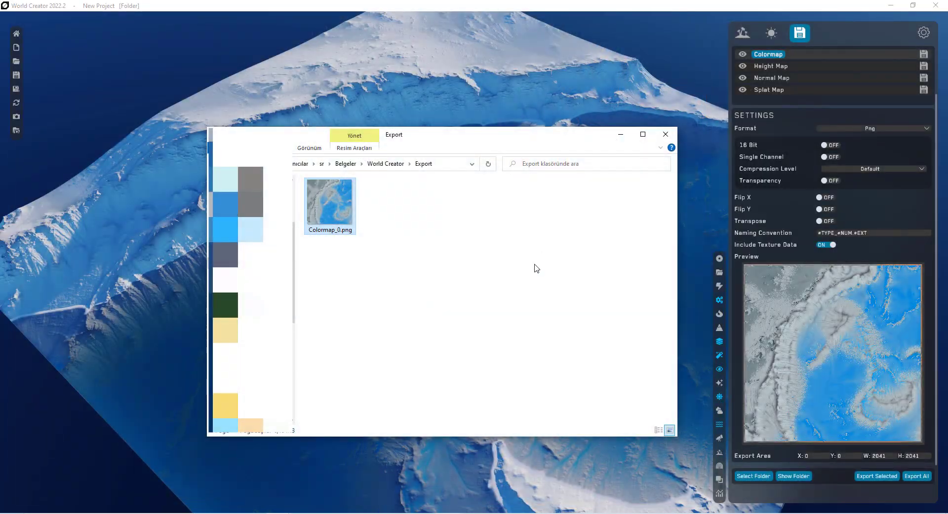
pyautogui.click(620, 135)
pyautogui.click(778, 66)
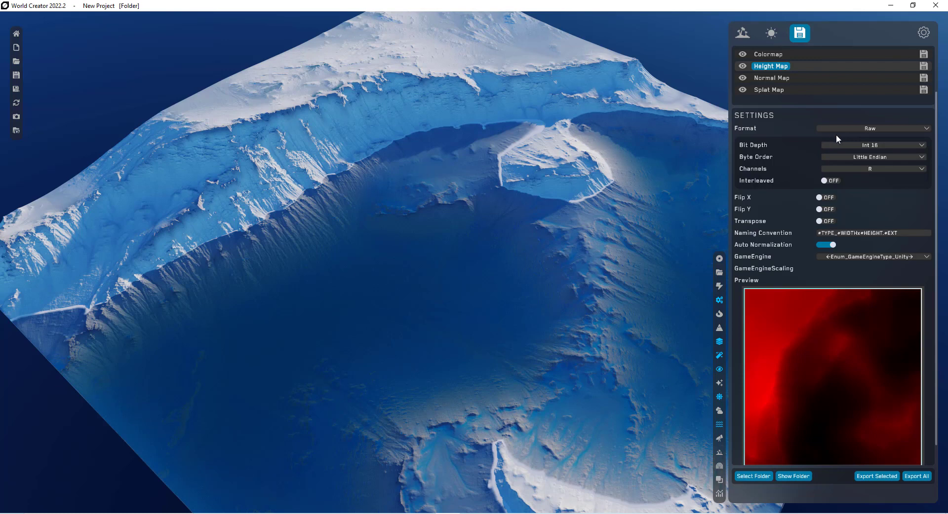
# Step: Keep the Raw height map at Int 16, Little Endian, R channel, and check the export area
pyautogui.click(860, 146)
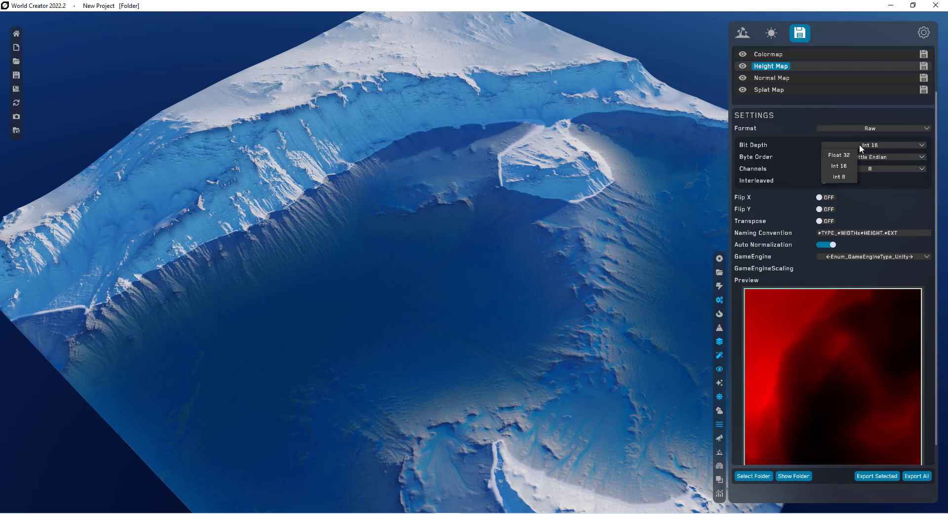
pyautogui.click(780, 145)
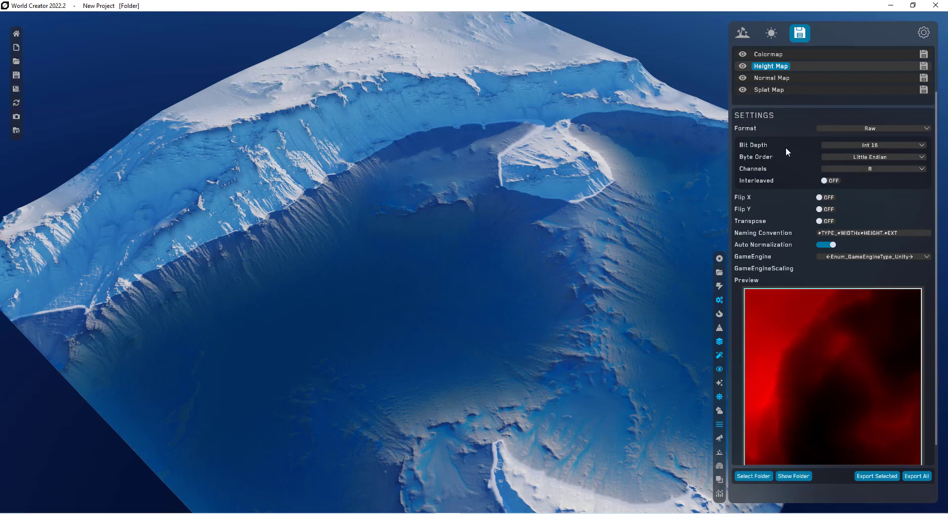
pyautogui.click(837, 158)
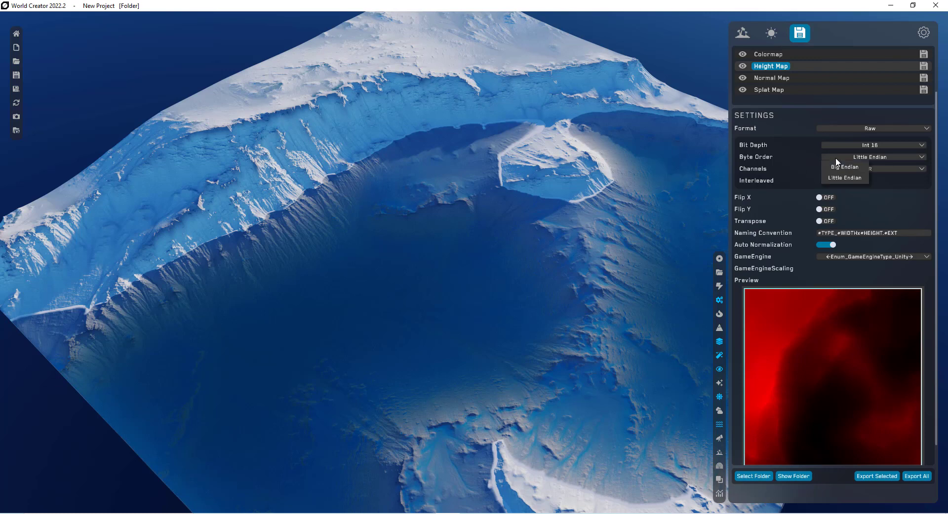
pyautogui.click(782, 159)
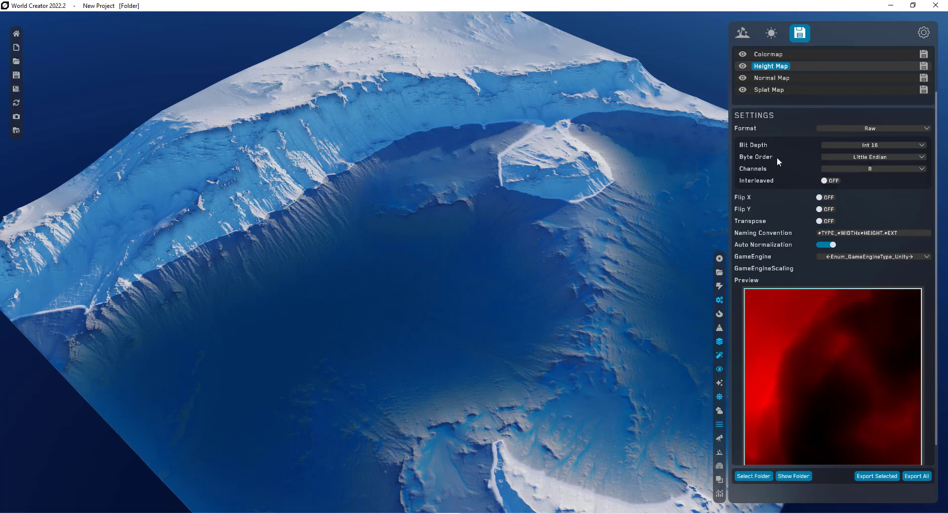
pyautogui.click(836, 170)
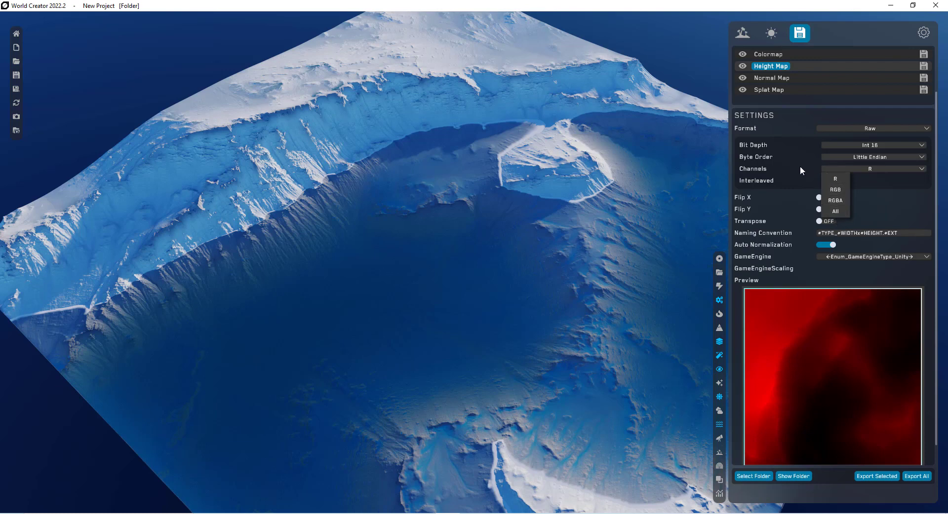
pyautogui.click(787, 160)
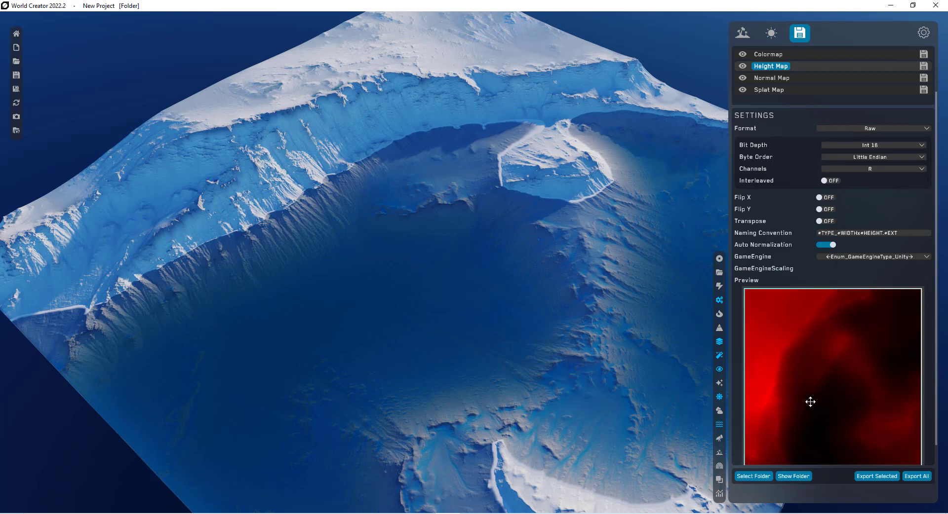
pyautogui.scroll(-1, 810, 401)
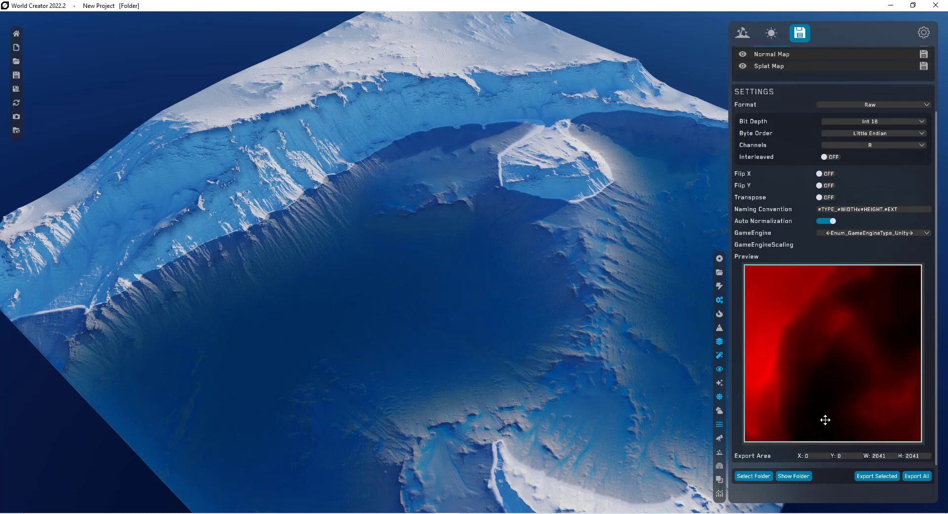
# Step: Export the 2041 × 2041 height map and confirm the .raw file sits in the Export folder
pyautogui.click(916, 455)
pyautogui.click(876, 477)
pyautogui.click(793, 476)
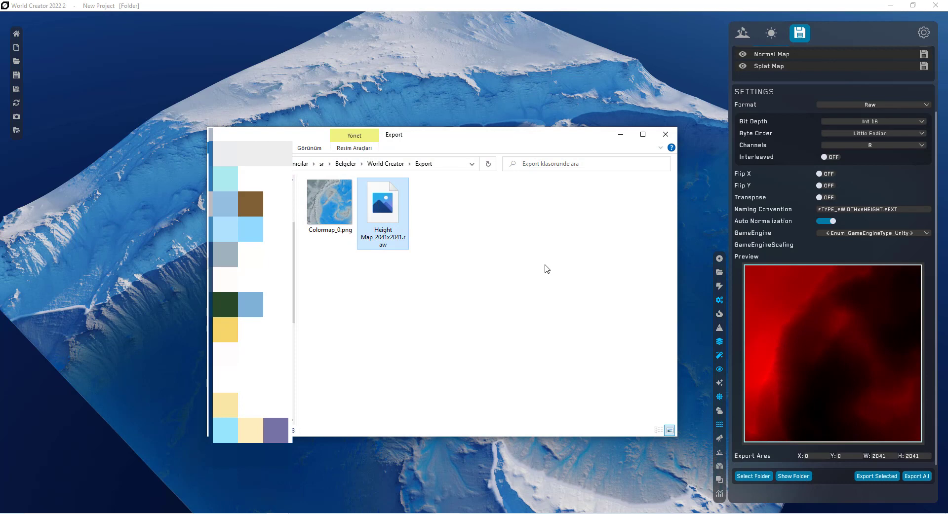
pyautogui.click(622, 135)
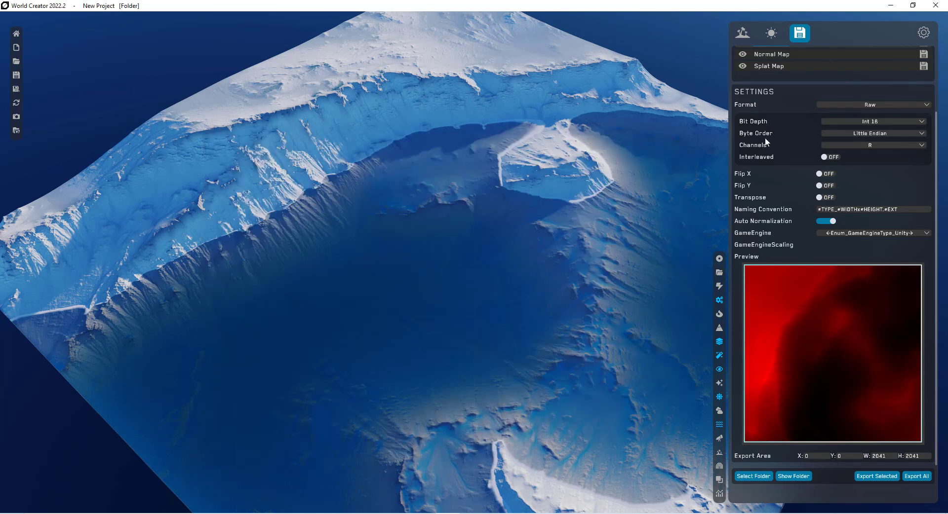
pyautogui.scroll(2, 765, 138)
# Step: Switch to Normal Map, check its Png settings, and export it
pyautogui.click(769, 114)
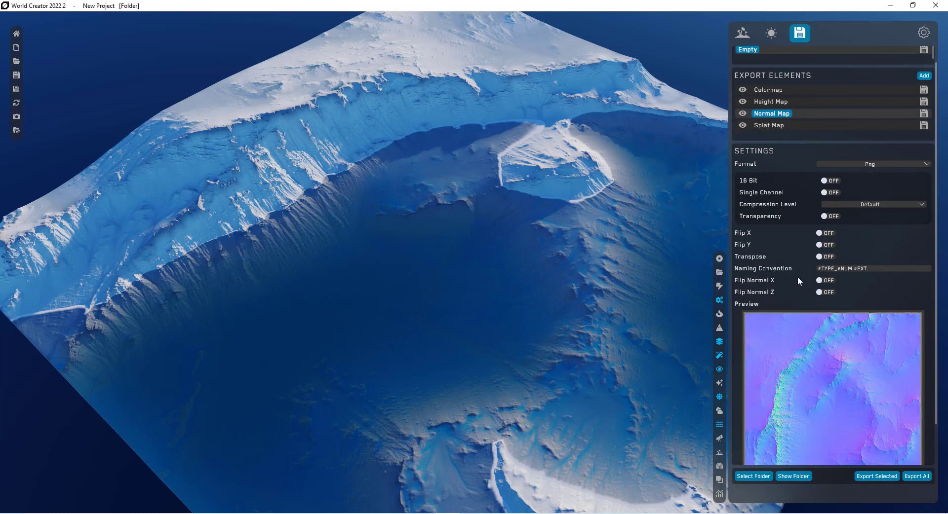
pyautogui.scroll(-2, 798, 278)
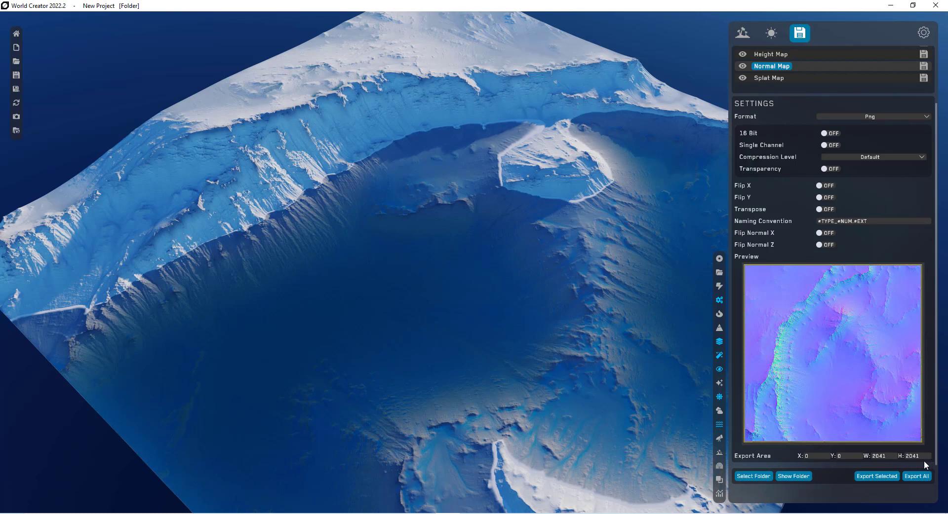
pyautogui.click(862, 478)
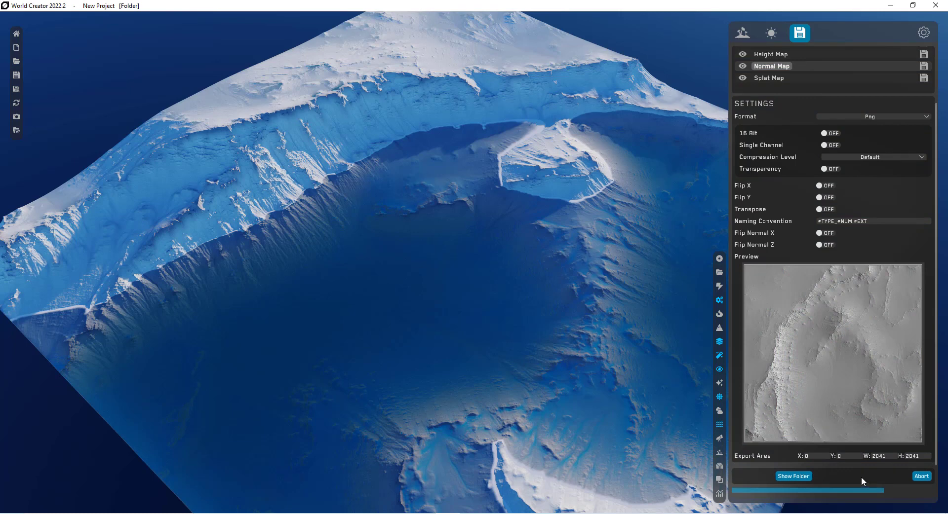
# Step: Confirm Normal Map_0.png is in the Export folder, then minimise the folder window
pyautogui.click(792, 476)
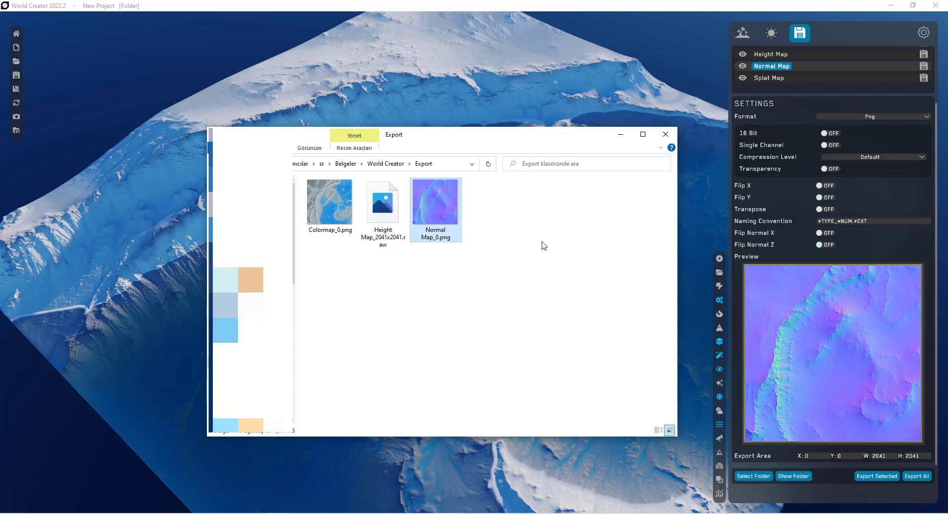
pyautogui.click(623, 135)
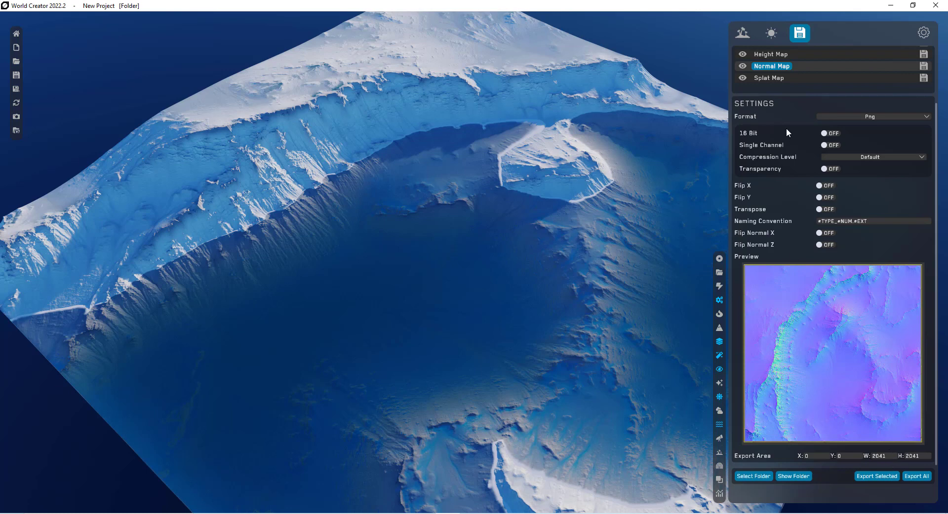
# Step: Show the Splat Map export settings: Png, Layered type, Transparency on
pyautogui.click(792, 79)
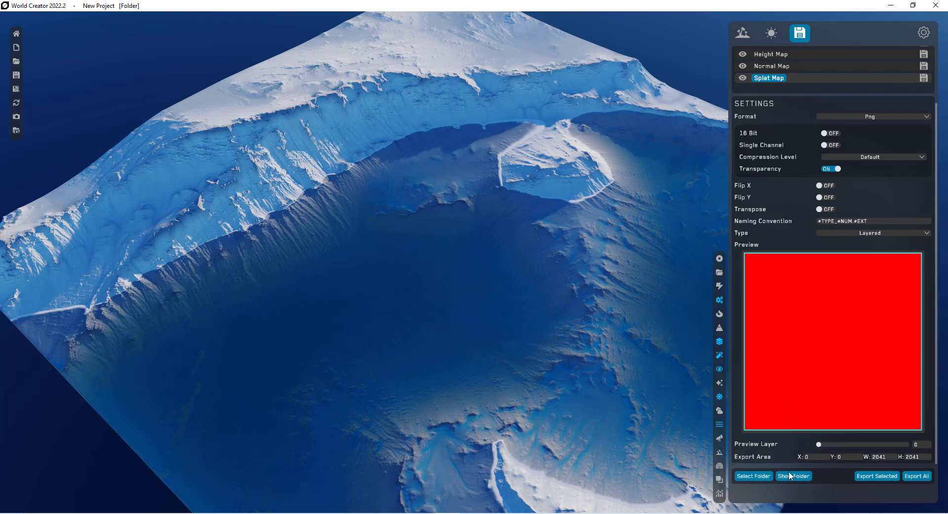
pyautogui.click(801, 475)
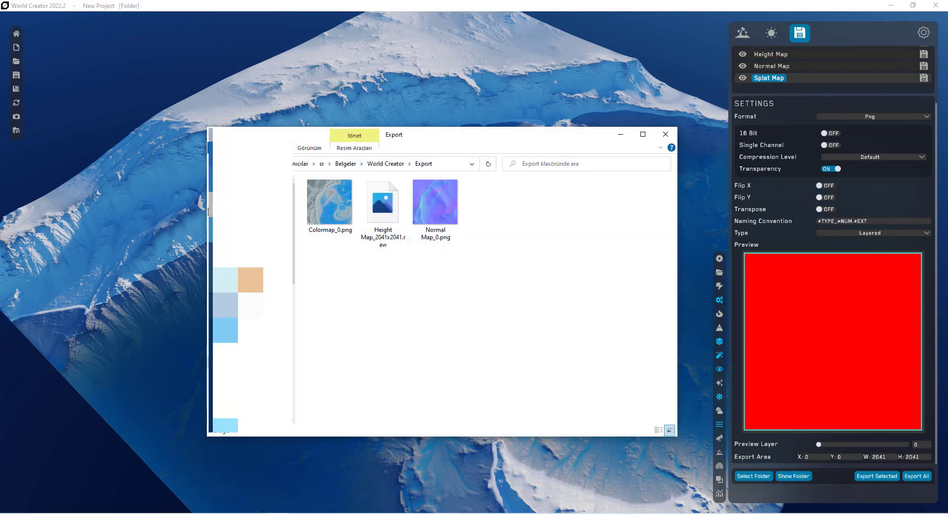
pyautogui.click(350, 199)
pyautogui.doubleClick(350, 200)
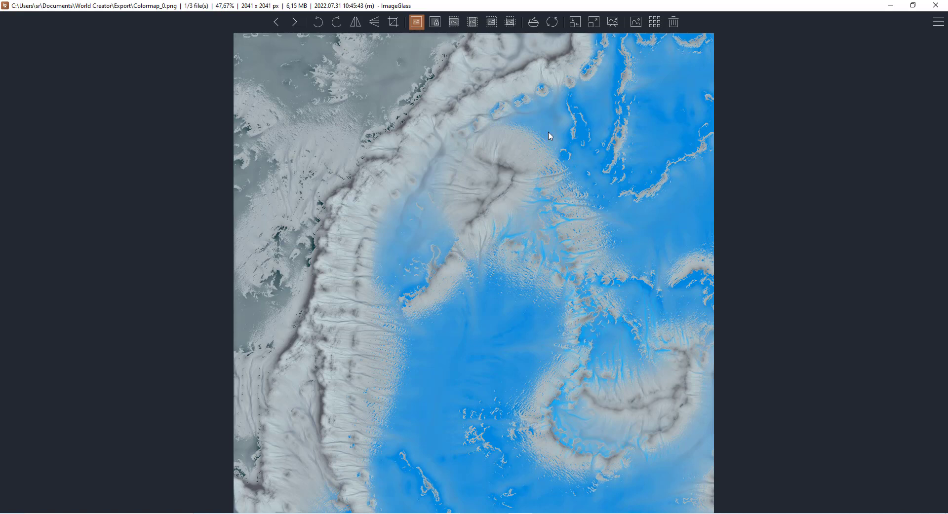
pyautogui.click(894, 4)
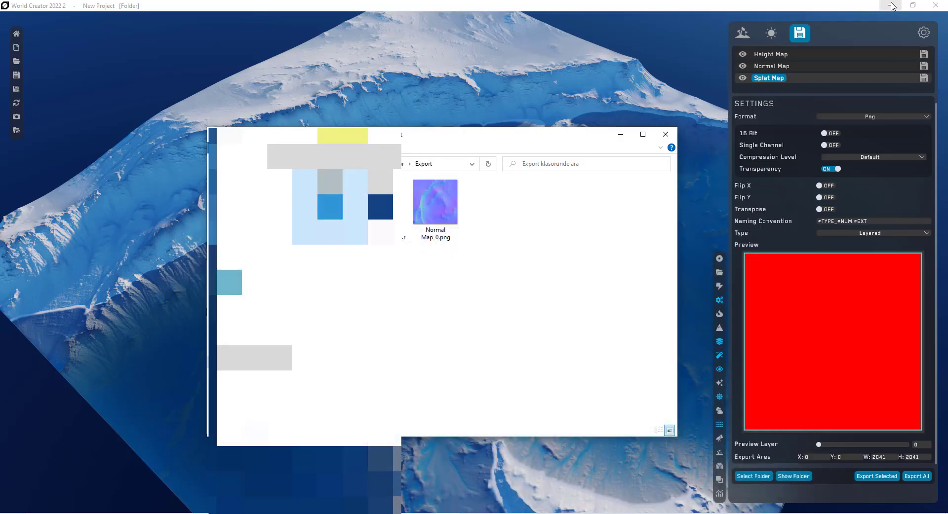
pyautogui.moveTo(546, 236); pyautogui.dragTo(540, 137)
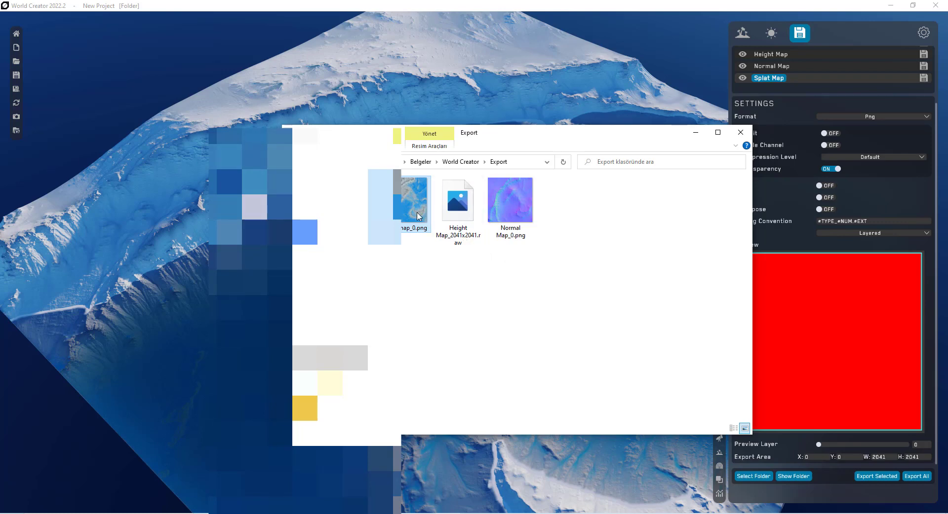
pyautogui.click(693, 134)
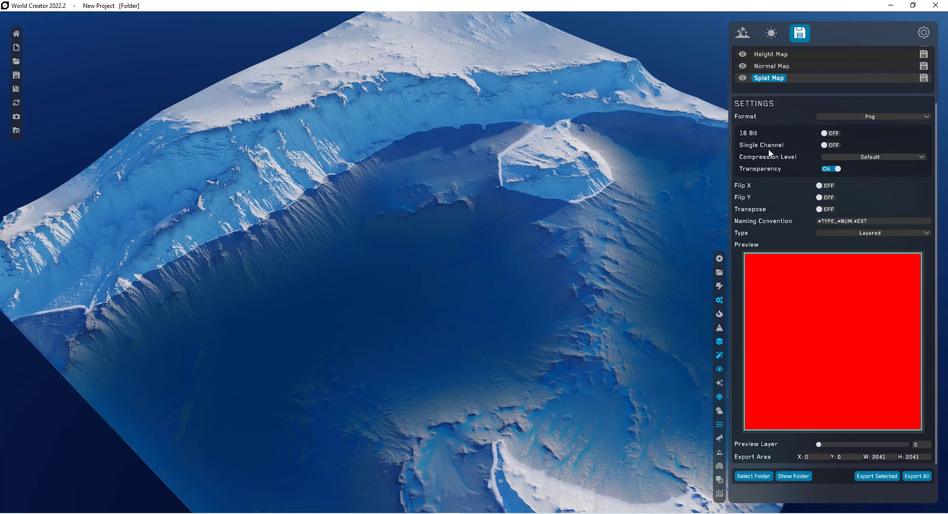
# Step: Export the layered splat map as Png and select Splat Map_0.png in the Export folder
pyautogui.click(826, 118)
pyautogui.click(842, 116)
pyautogui.click(875, 474)
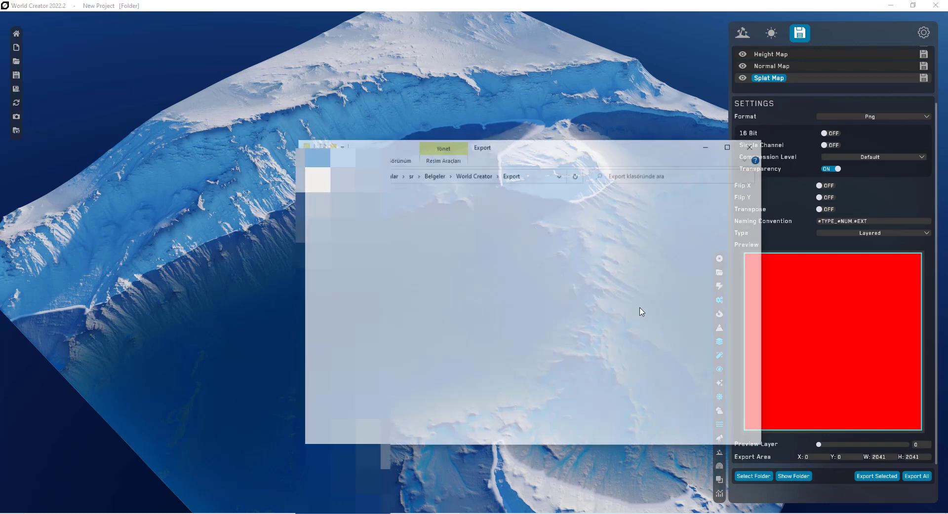
pyautogui.click(583, 212)
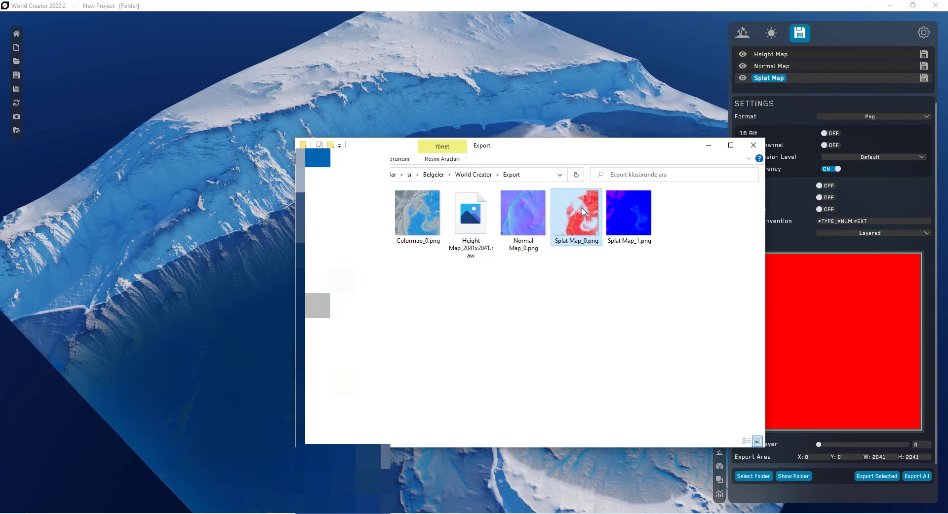
# Step: Preview Splat Map_1.png in ImageGlass
pyautogui.click(620, 213)
pyautogui.doubleClick(620, 211)
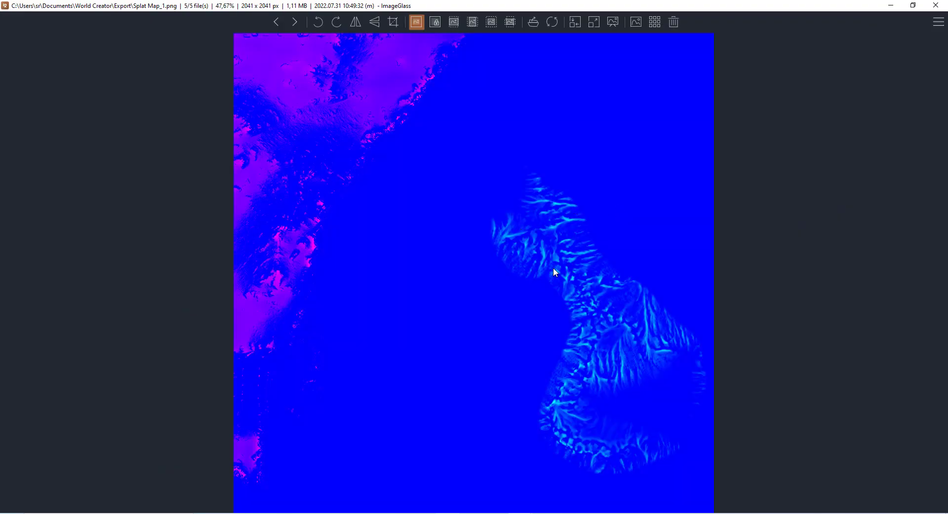
pyautogui.click(935, 5)
# Step: Permanently delete both splat map PNGs and minimise the Export folder
pyautogui.moveTo(572, 280); pyautogui.dragTo(645, 232)
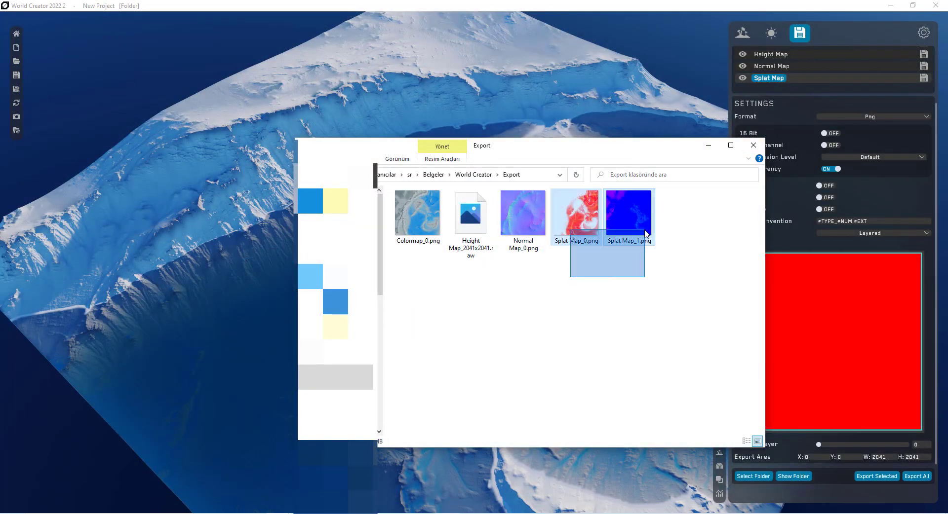
pyautogui.hotkey('shift', 'Delete')
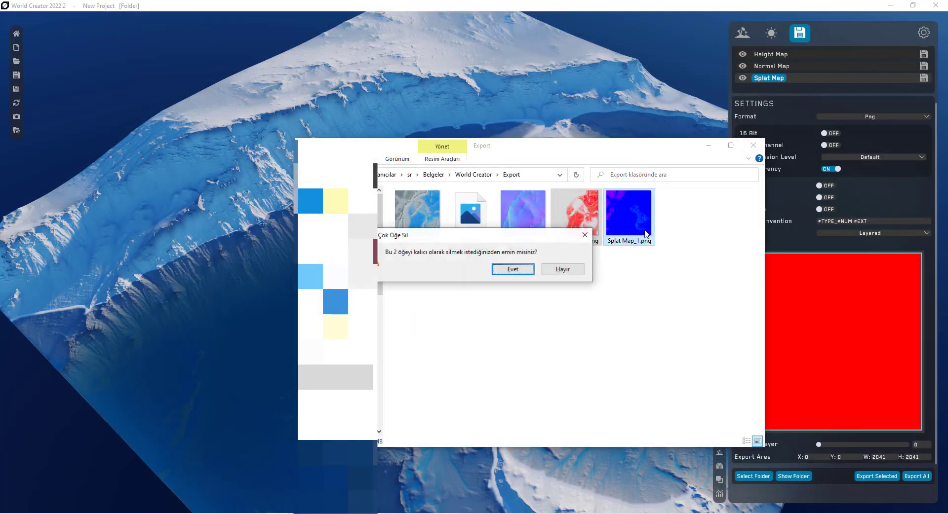
pyautogui.click(513, 269)
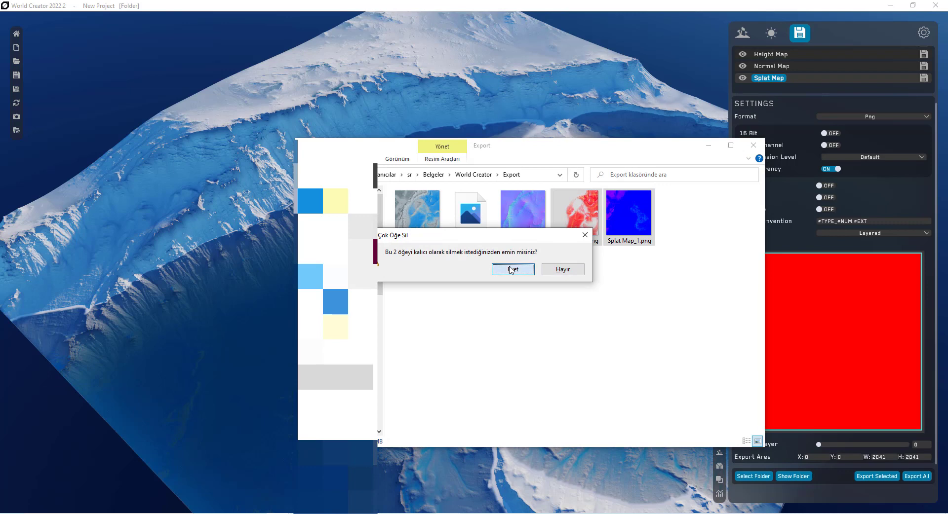
pyautogui.click(709, 145)
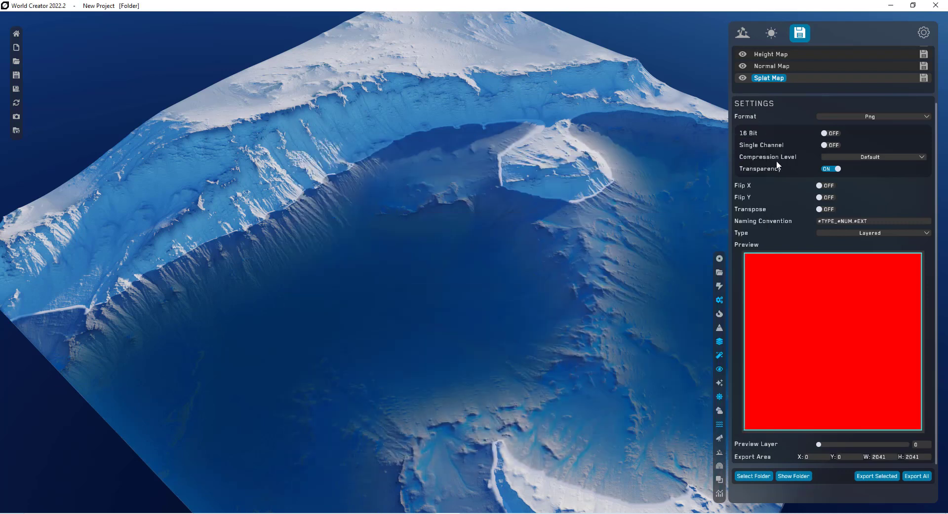
# Step: Turn on Single Channel splat output and review the Global biome's terrain materials
pyautogui.click(823, 145)
pyautogui.click(746, 36)
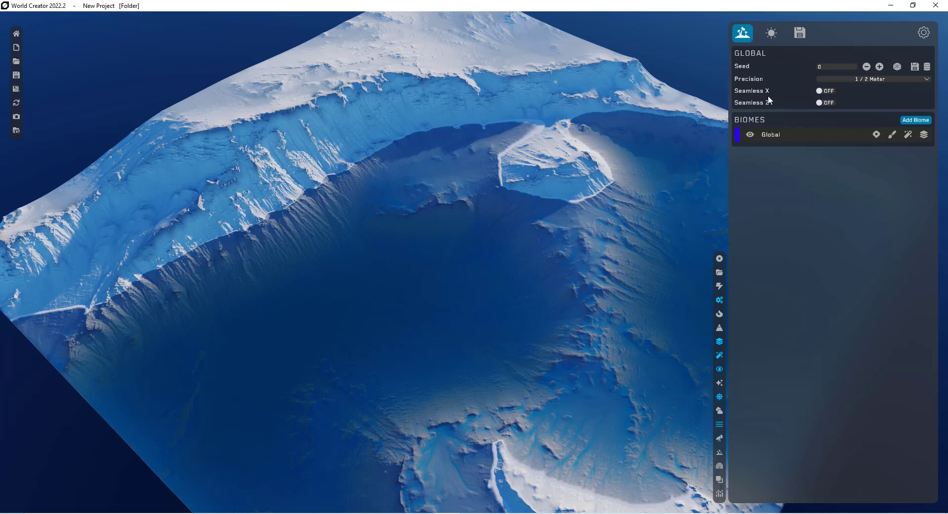
pyautogui.click(922, 136)
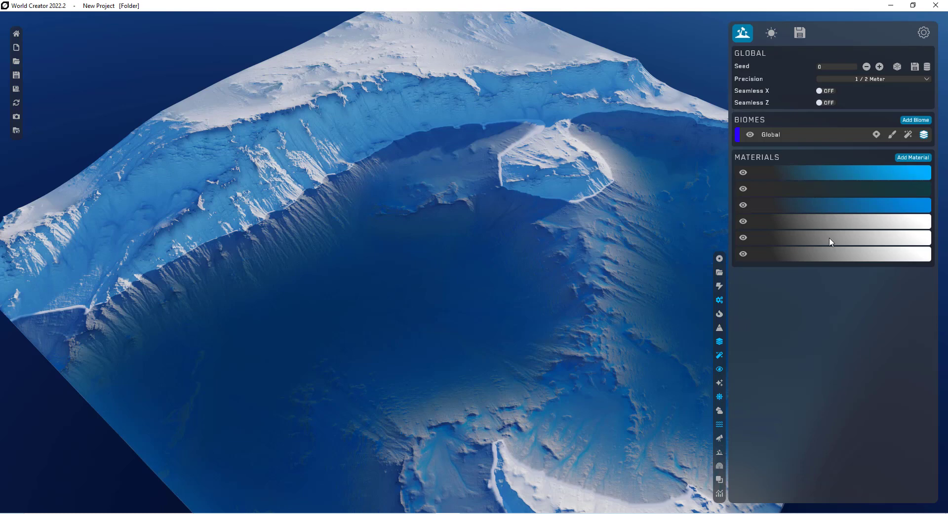
pyautogui.click(805, 39)
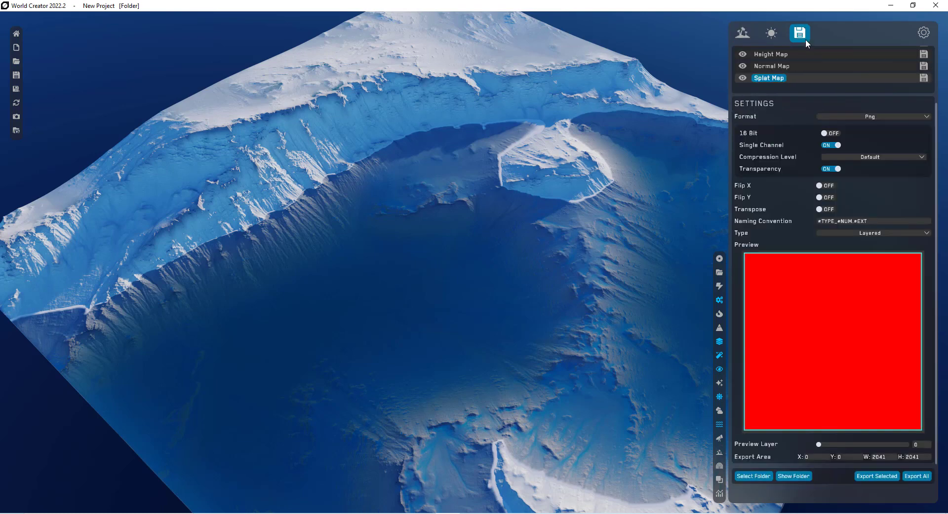
pyautogui.click(744, 32)
pyautogui.click(821, 260)
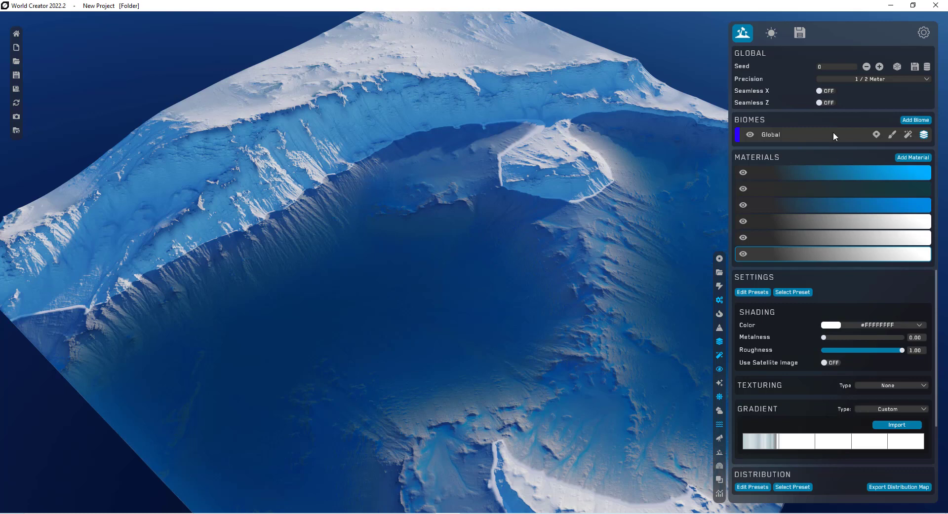
# Step: Export the single-channel splat maps, Splat Map_0 to Splat Map_5, and open the Export folder
pyautogui.click(802, 31)
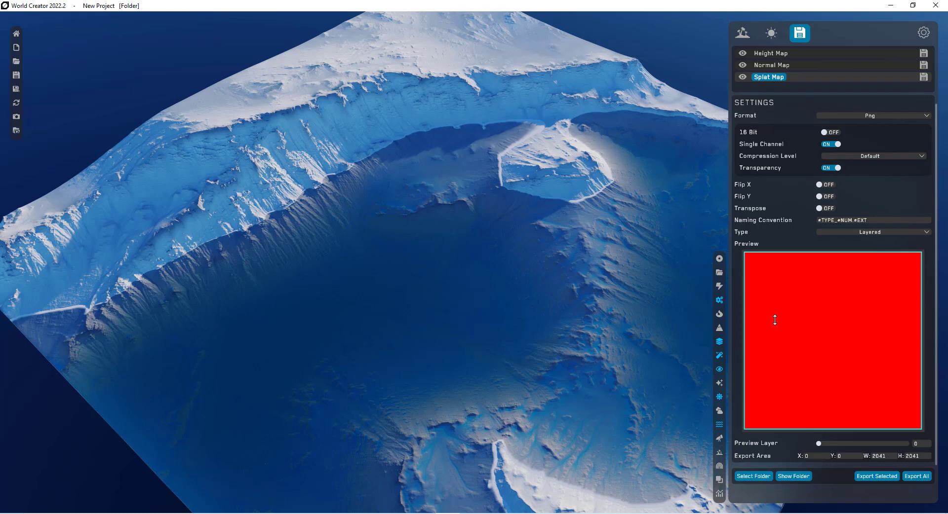
pyautogui.click(867, 477)
pyautogui.click(803, 477)
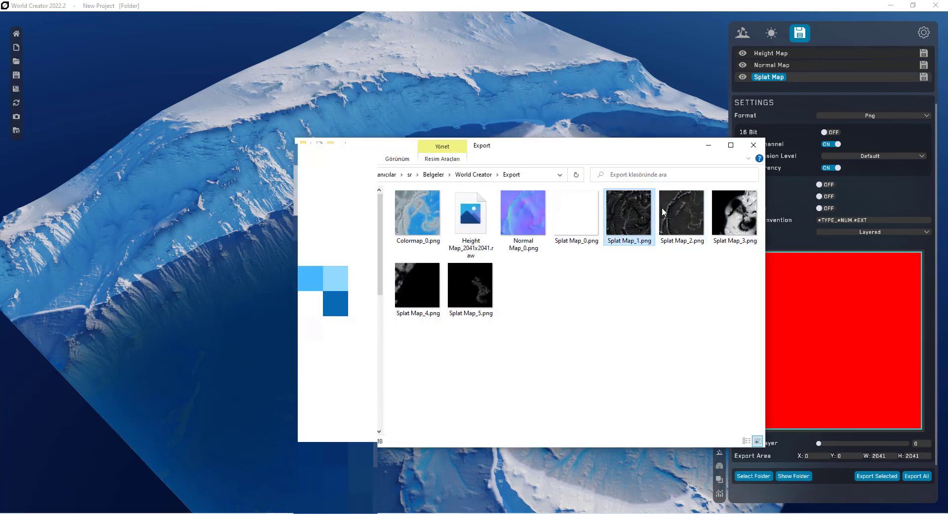
# Step: Step through Splat Map_2 to Splat Map_5.png, then return to the Global biome's terrain materials
pyautogui.click(685, 213)
pyautogui.press('Right')
pyautogui.press('Right')
pyautogui.press('Right')
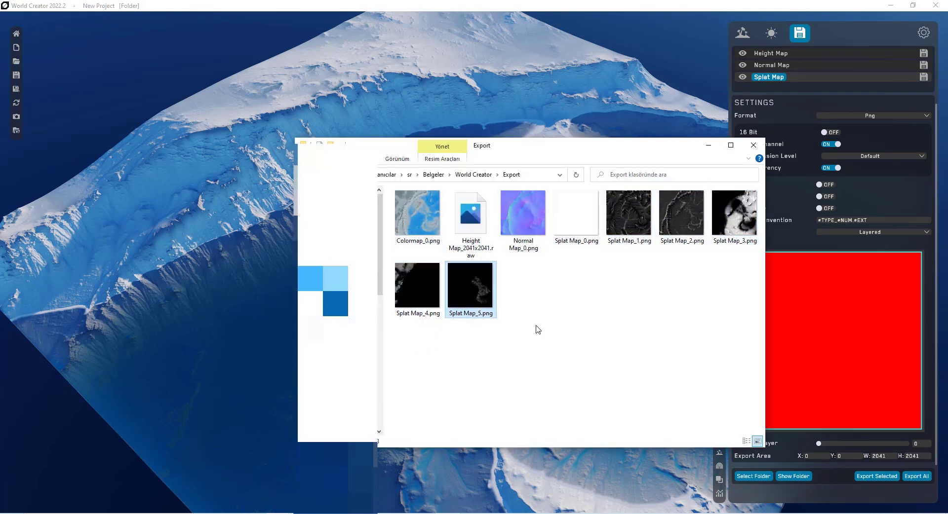
pyautogui.click(743, 33)
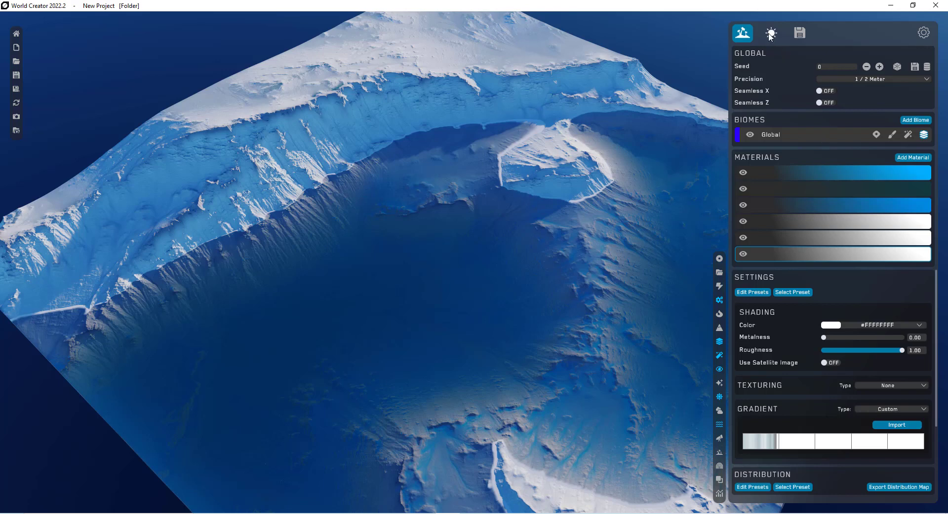
# Step: Compare World Creator's splat map export settings with the terrain material settings, ending on the export settings
pyautogui.click(800, 35)
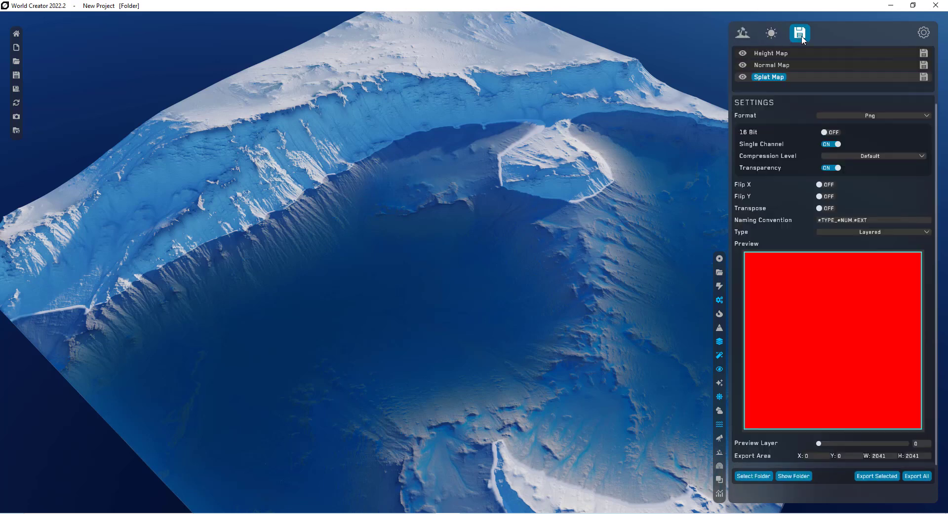
pyautogui.click(744, 34)
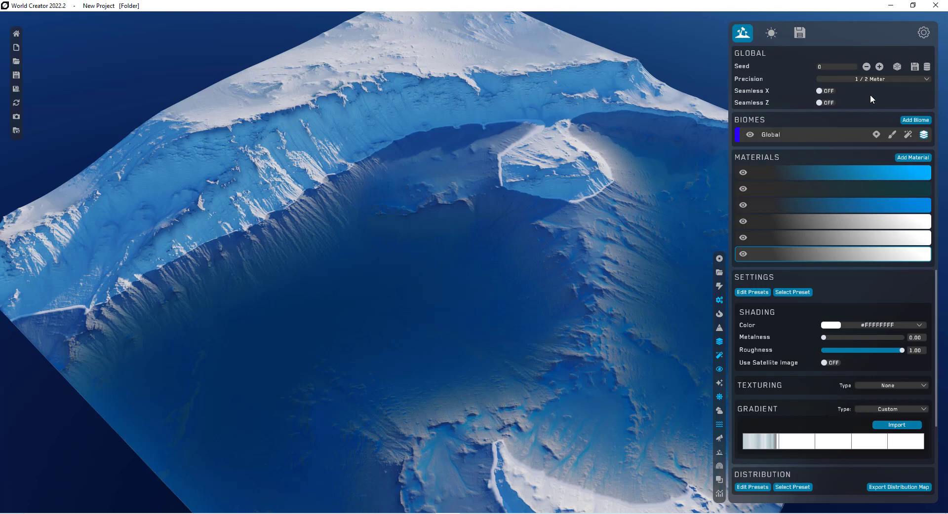
pyautogui.click(799, 34)
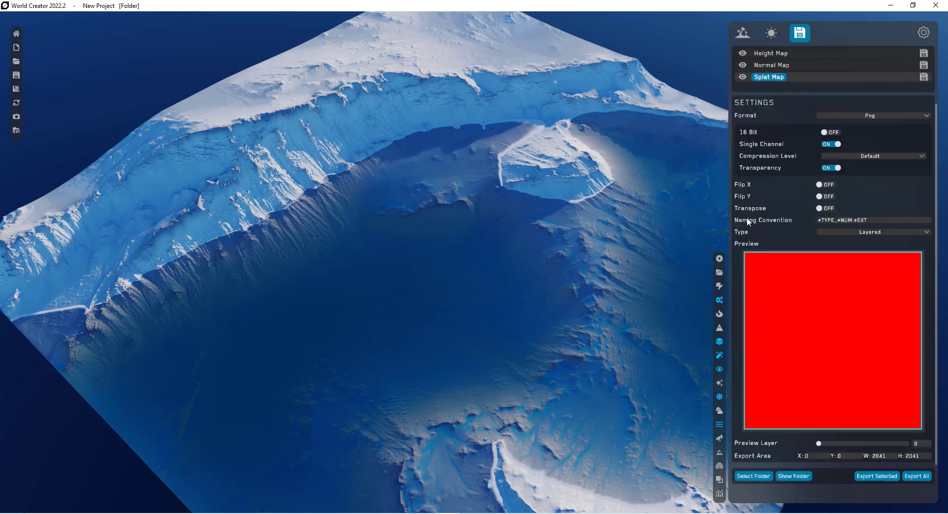
pyautogui.click(744, 33)
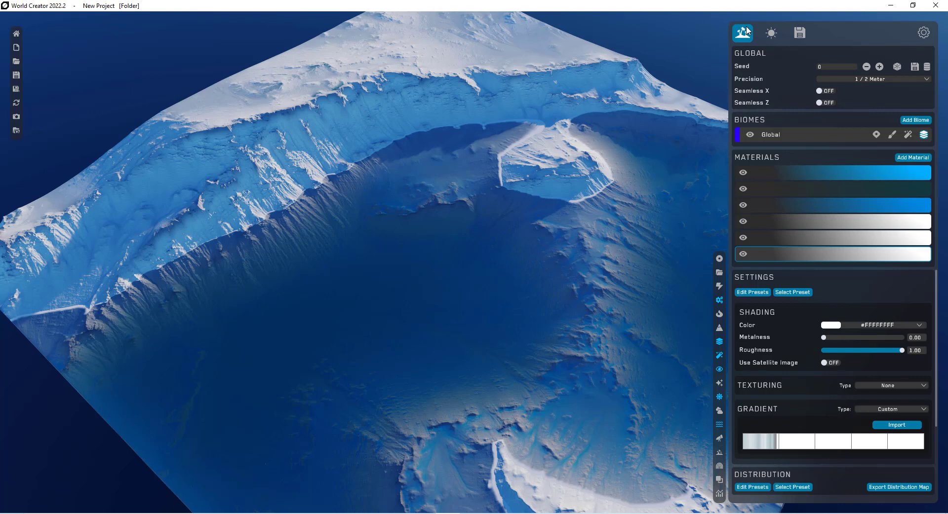
pyautogui.click(799, 36)
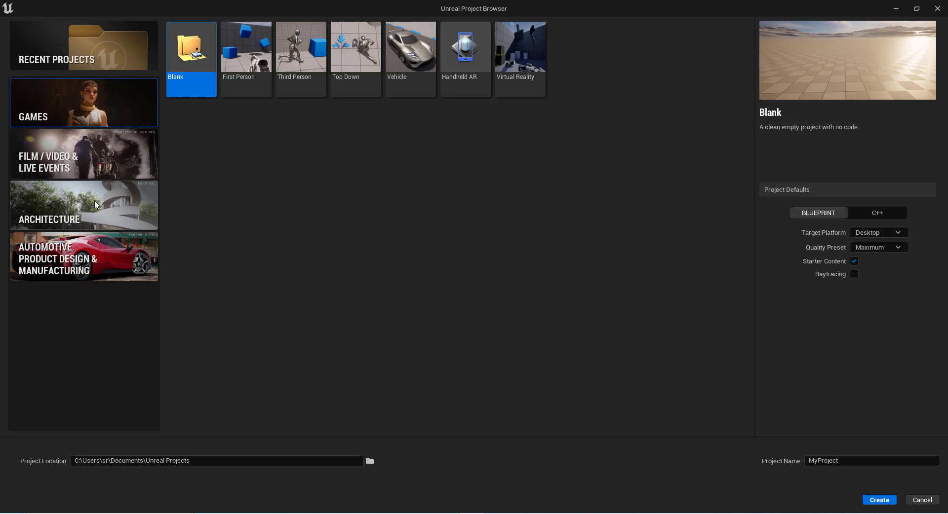
# Step: Create a blank Architecture project and delete the Floor actor from its Main level
pyautogui.click(119, 203)
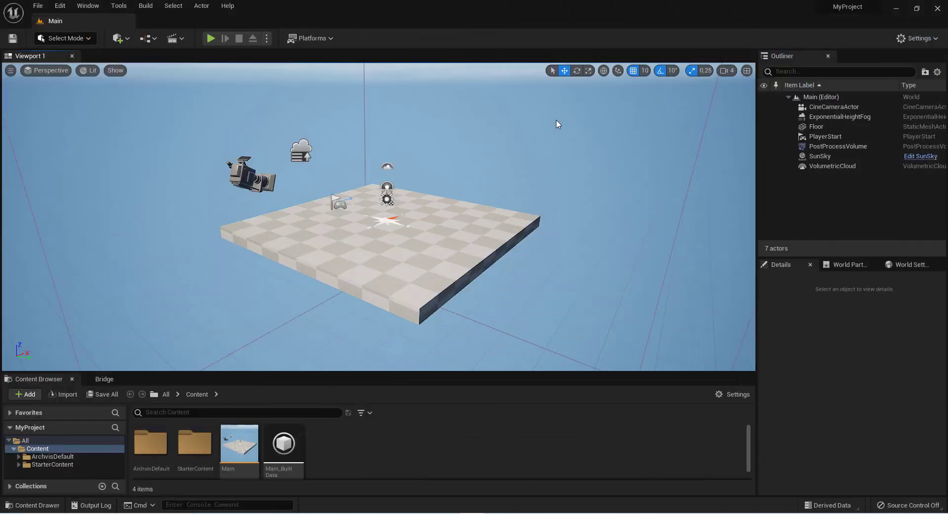
pyautogui.click(447, 206)
pyautogui.press('Delete')
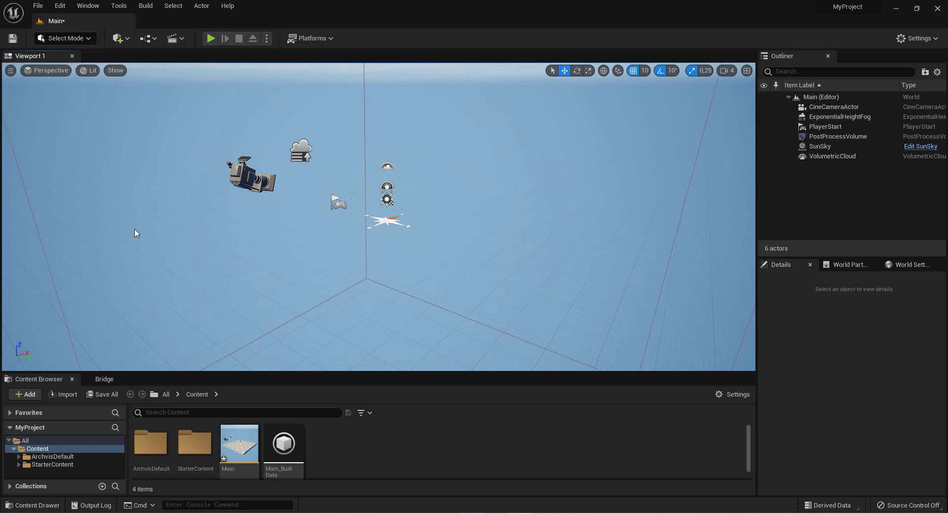
# Step: Search the plugins for 'water' and enable the experimental Water plugin, accepting the warning
pyautogui.click(61, 3)
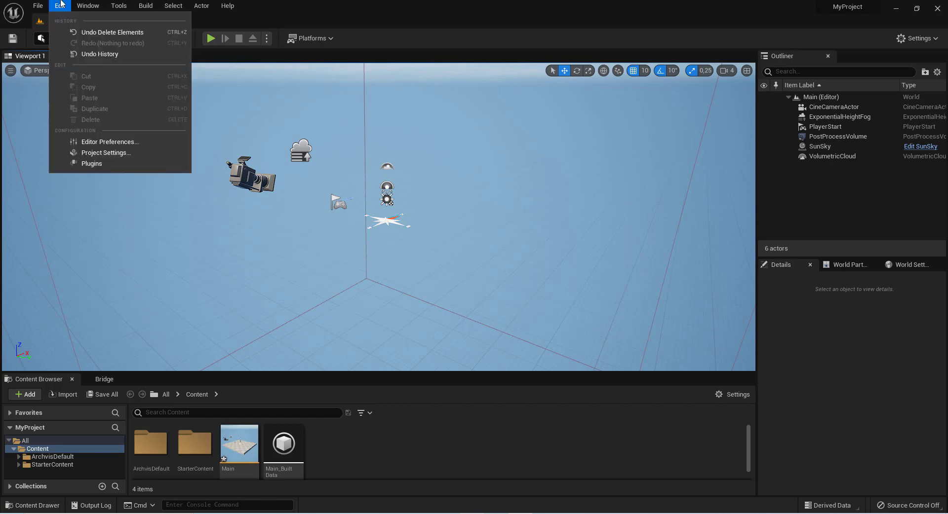
pyautogui.click(111, 172)
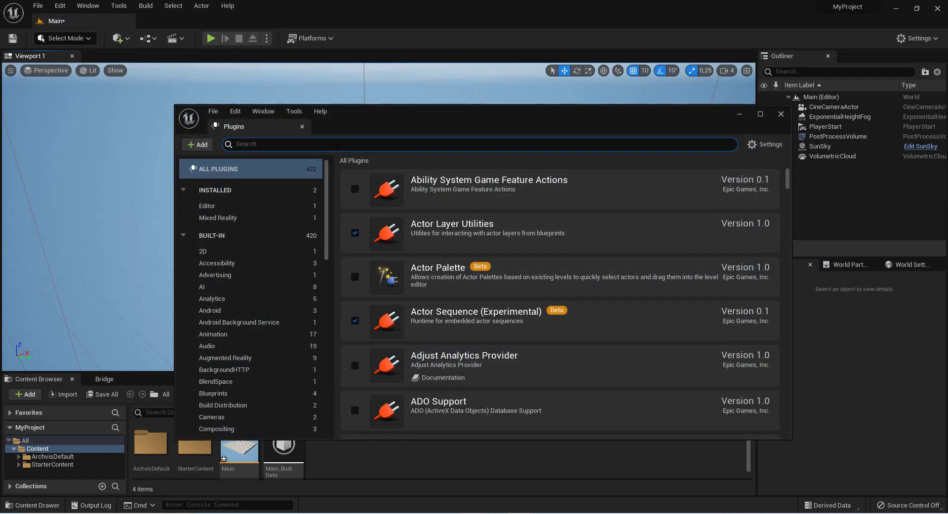
pyautogui.write('water')
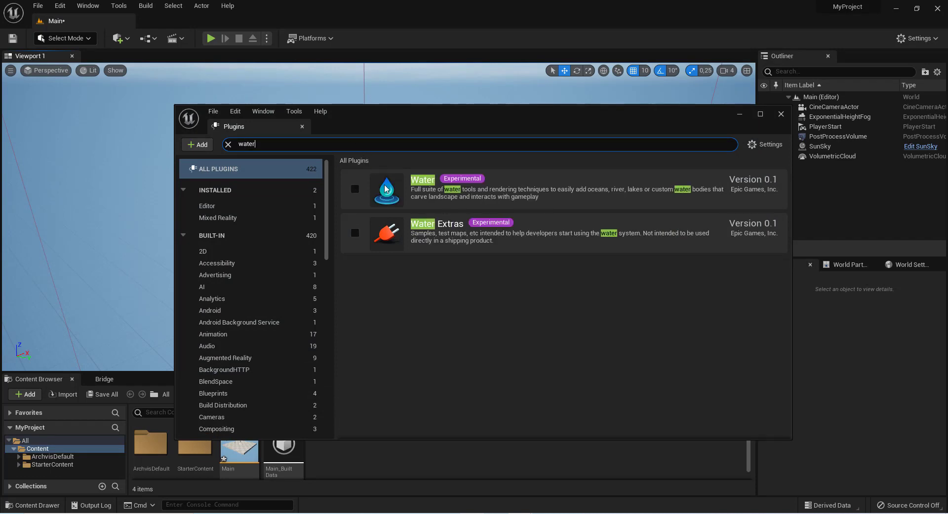
pyautogui.click(355, 189)
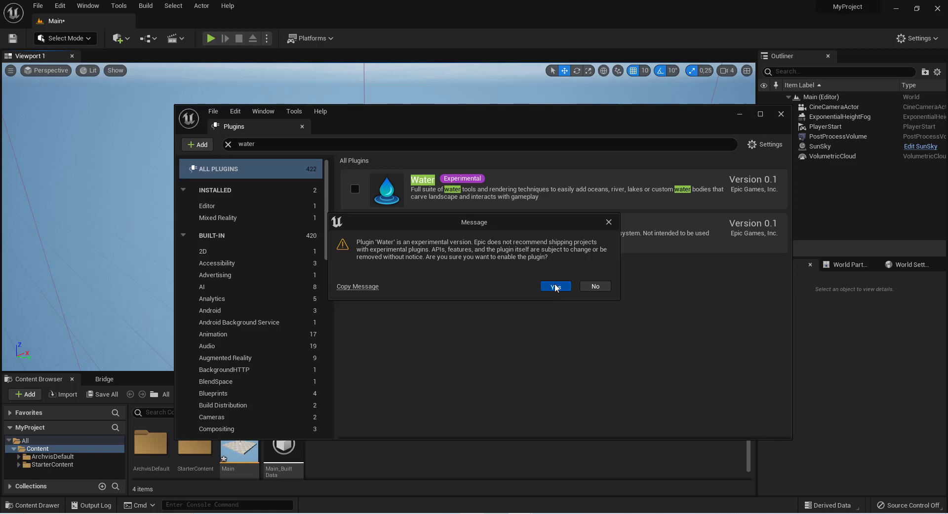
pyautogui.click(556, 287)
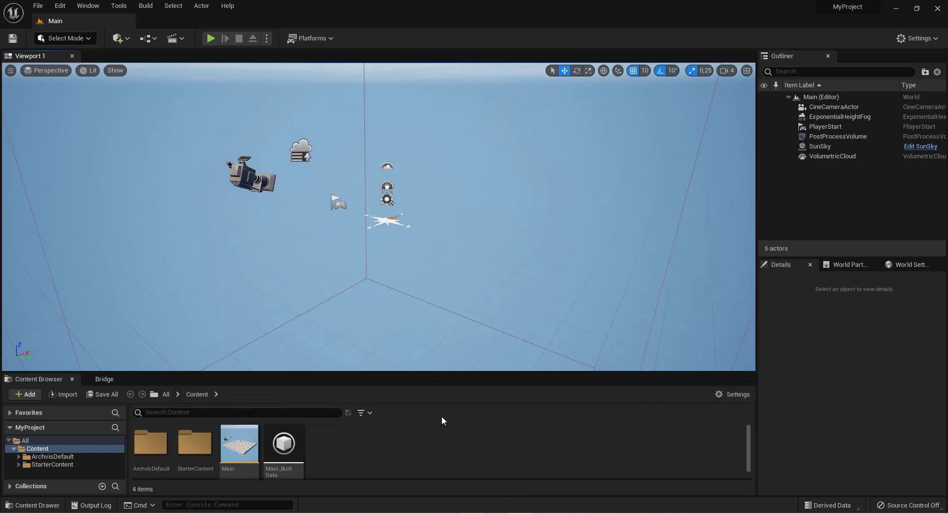
# Step: Switch the editor to Landscape mode and set New Landscape to Import from File
pyautogui.click(77, 42)
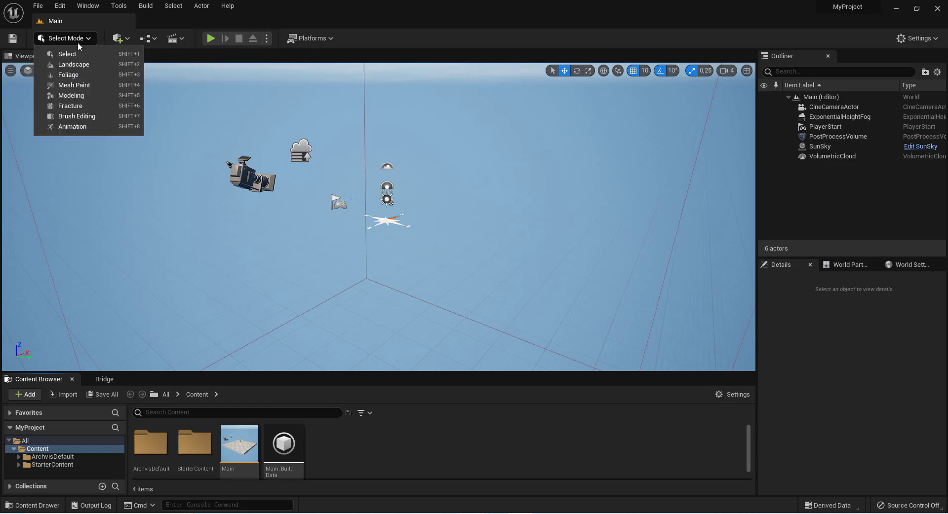
pyautogui.click(108, 63)
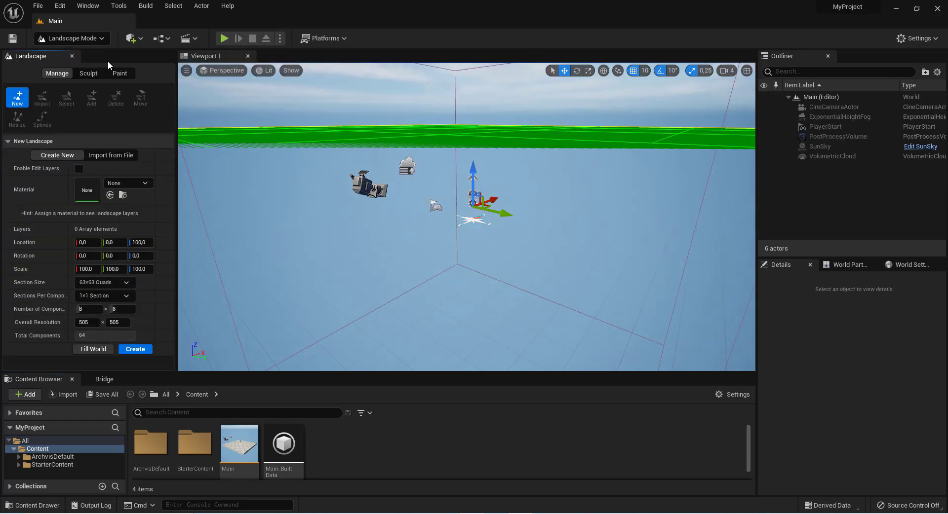
pyautogui.click(115, 155)
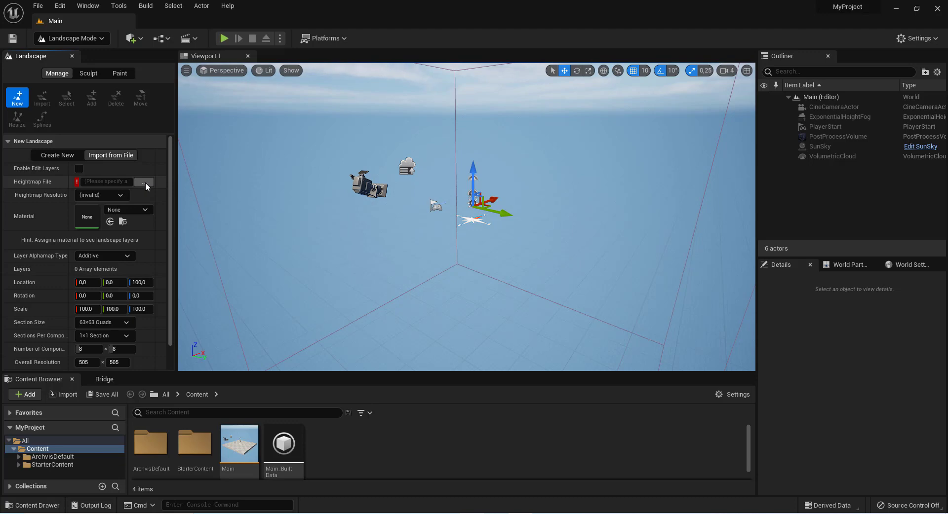
# Step: Load Height Map_2041x2041.raw from the Export folder as the landscape's heightmap file
pyautogui.click(145, 183)
pyautogui.click(426, 123)
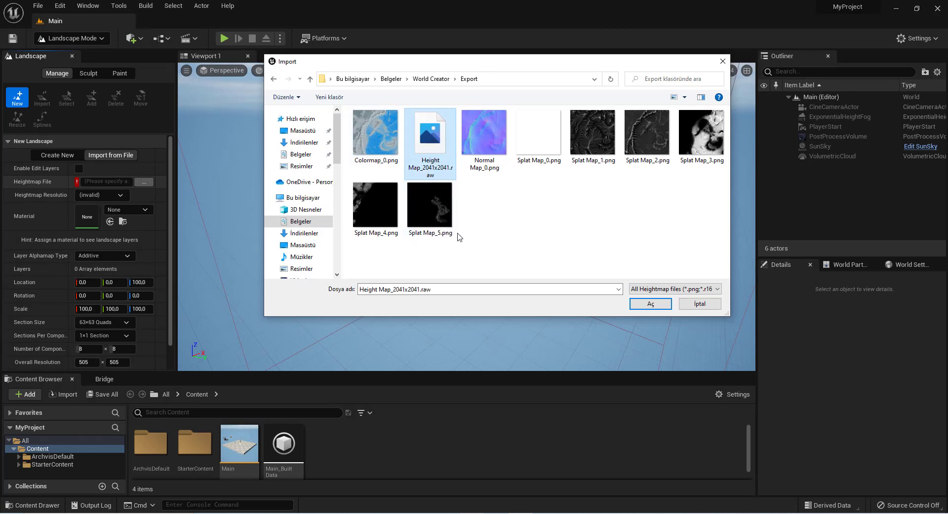
pyautogui.click(637, 309)
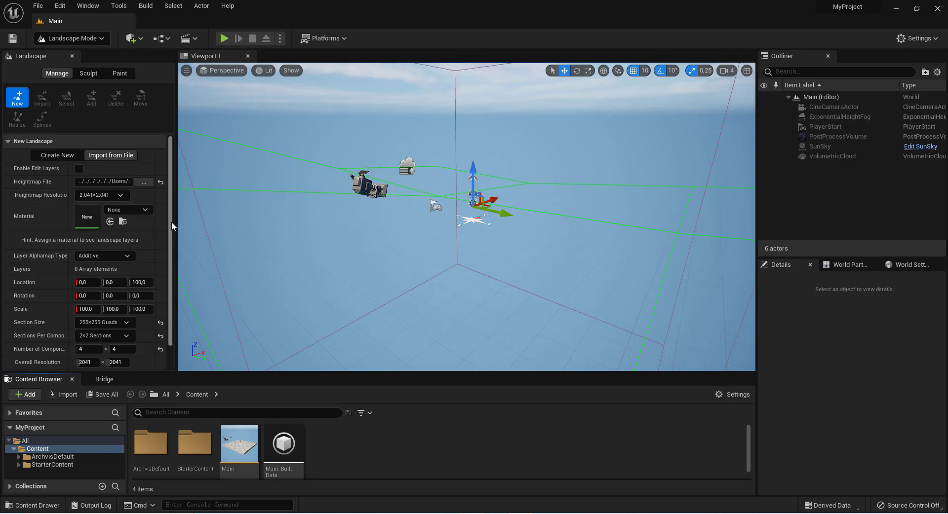
# Step: Set the new landscape's Scale X and Y to 10
pyautogui.scroll(-2, 169, 220)
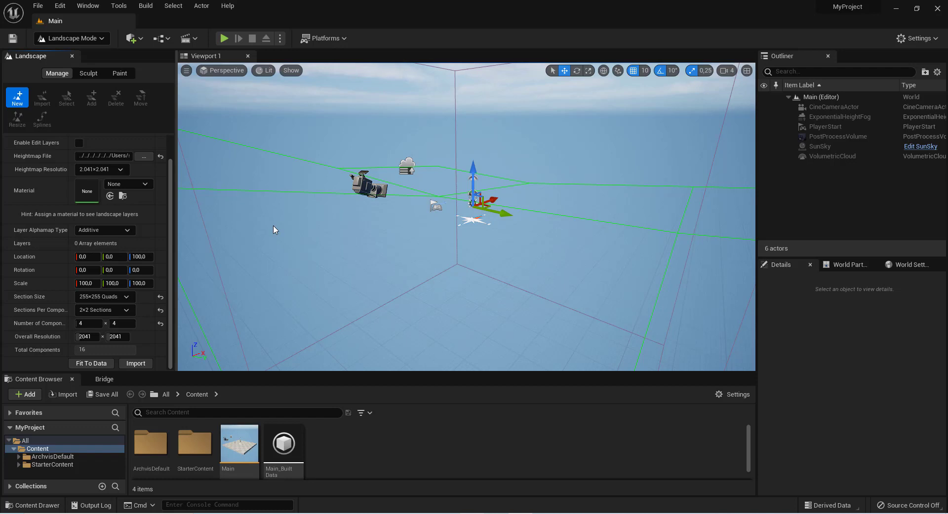
pyautogui.click(93, 283)
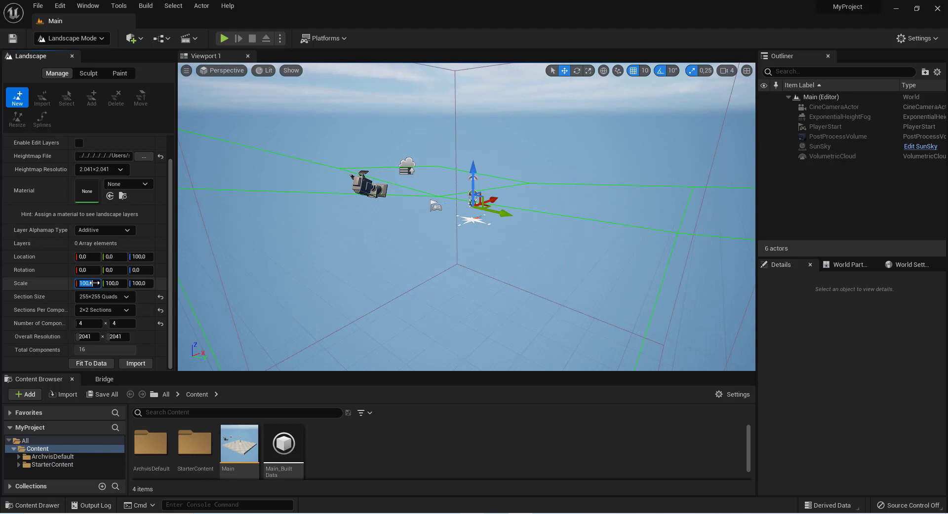
pyautogui.press('Return')
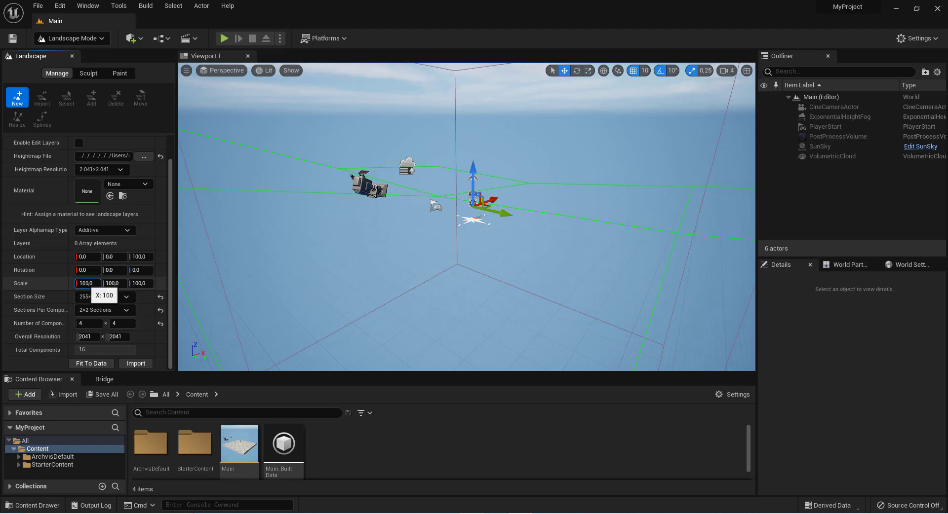
pyautogui.write('10')
pyautogui.click(111, 284)
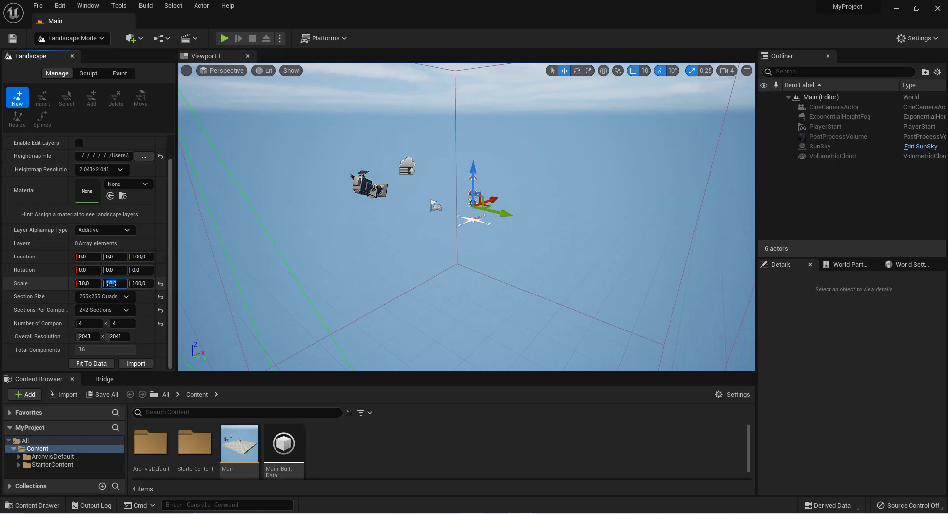
pyautogui.write('10')
pyautogui.click(139, 284)
pyautogui.press('Return')
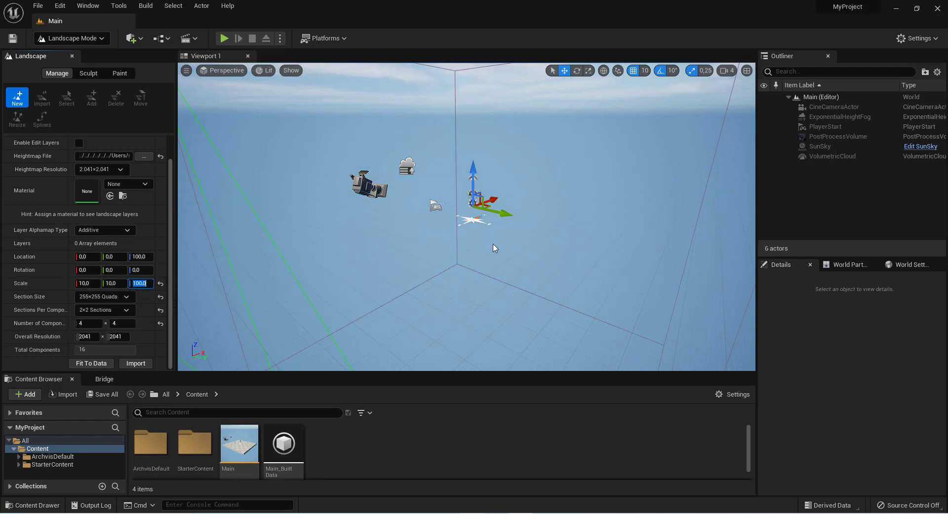
pyautogui.scroll(-4, 493, 248)
pyautogui.scroll(-3, 364, 225)
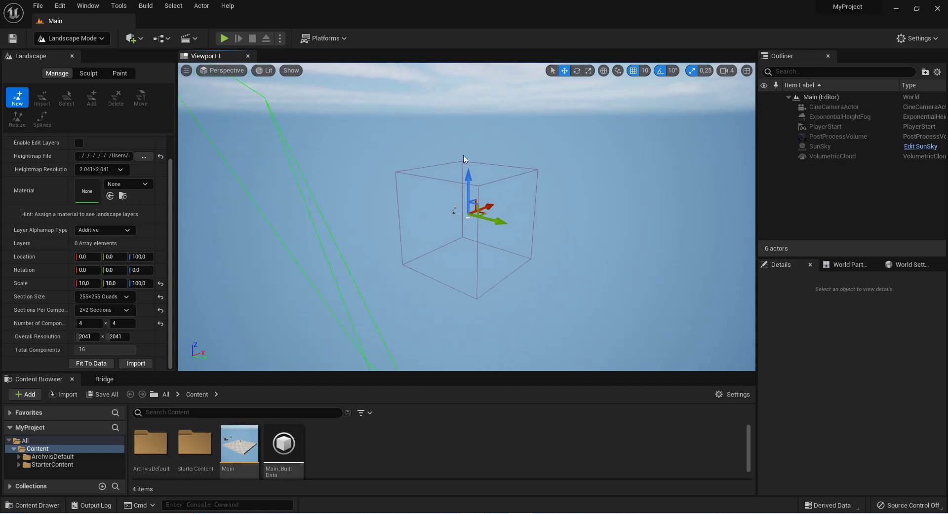
# Step: Raise the viewport camera speed to 8 with a speed scalar of 10, then frame the landscape preview
pyautogui.click(729, 71)
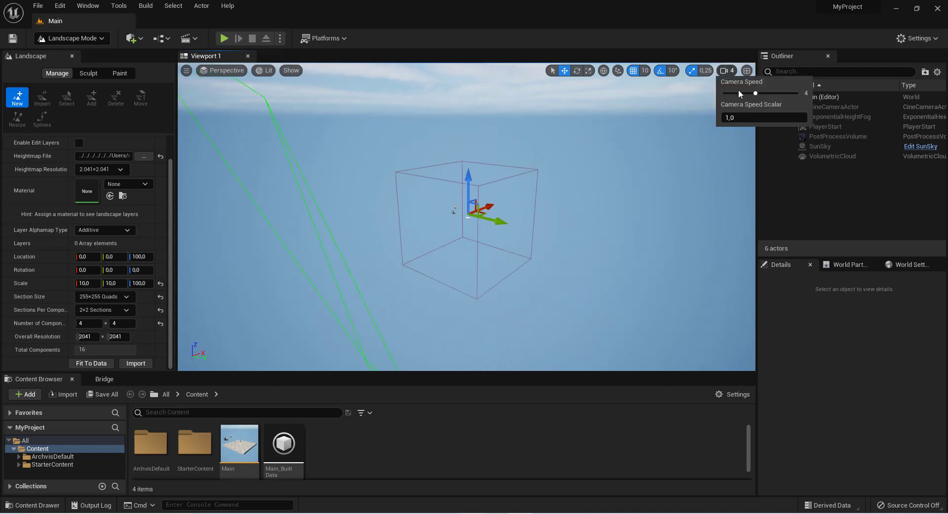
pyautogui.moveTo(758, 92); pyautogui.dragTo(797, 93)
pyautogui.click(783, 117)
pyautogui.write('10')
pyautogui.press('Return')
pyautogui.moveTo(470, 262); pyautogui.dragTo(470, 276)
pyautogui.moveTo(373, 290); pyautogui.dragTo(373, 311)
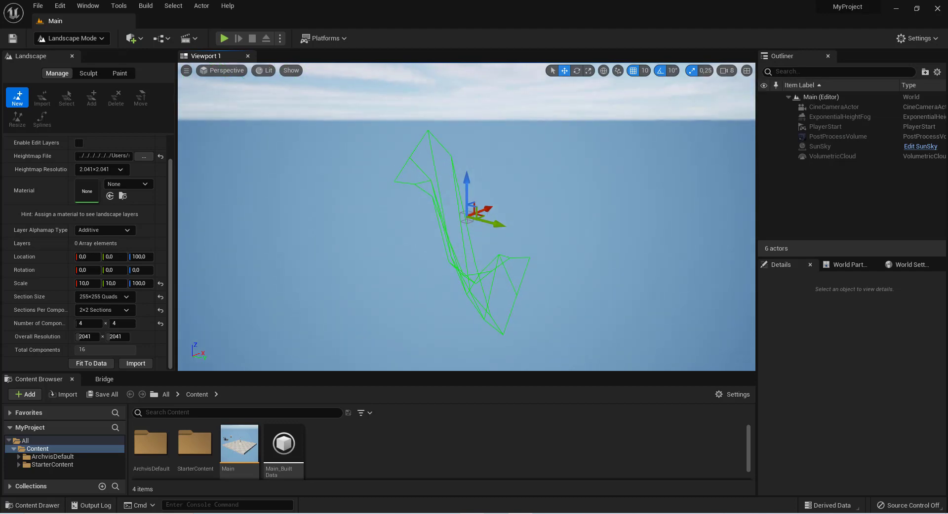
# Step: Set the landscape's Z scale to 6
pyautogui.click(143, 287)
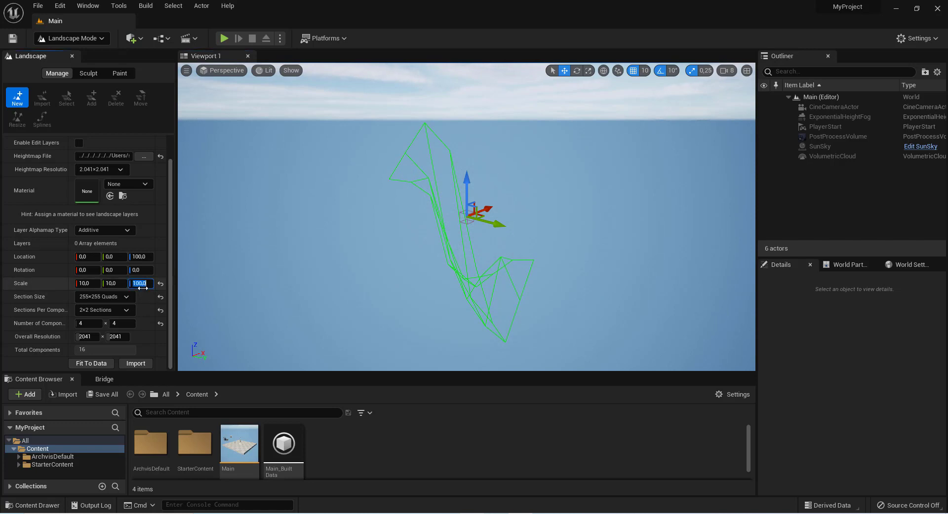
pyautogui.write('6')
pyautogui.press('Return')
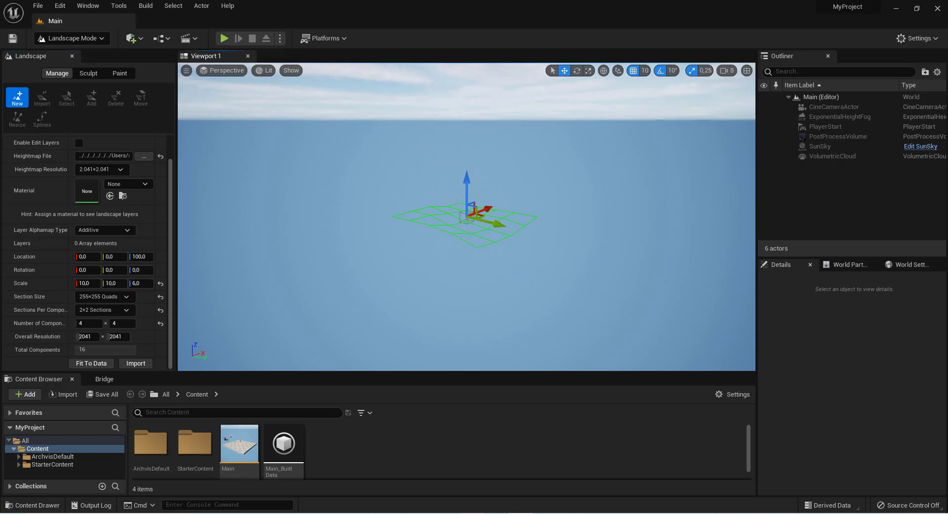
pyautogui.scroll(3, 464, 231)
pyautogui.scroll(3, 464, 231)
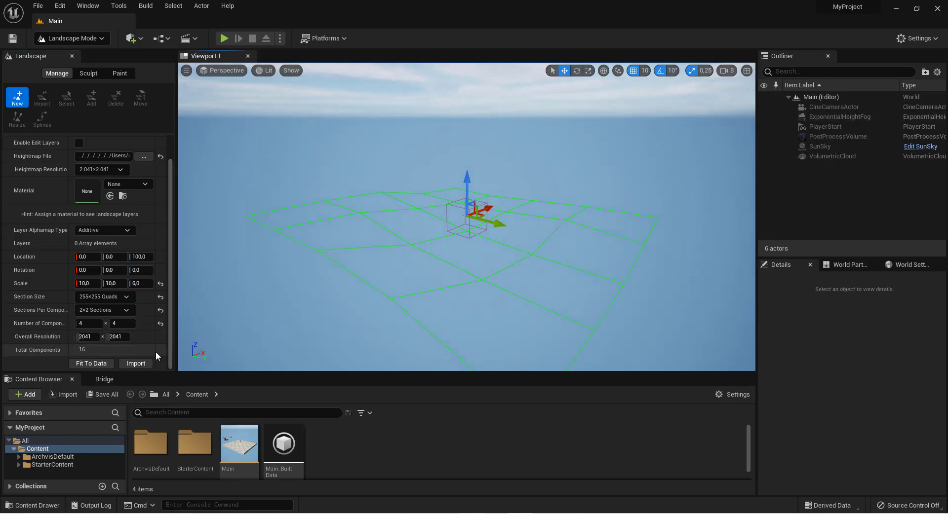
# Step: Import the landscape, orbit around the terrain, and select Landscape in the Outliner
pyautogui.click(149, 363)
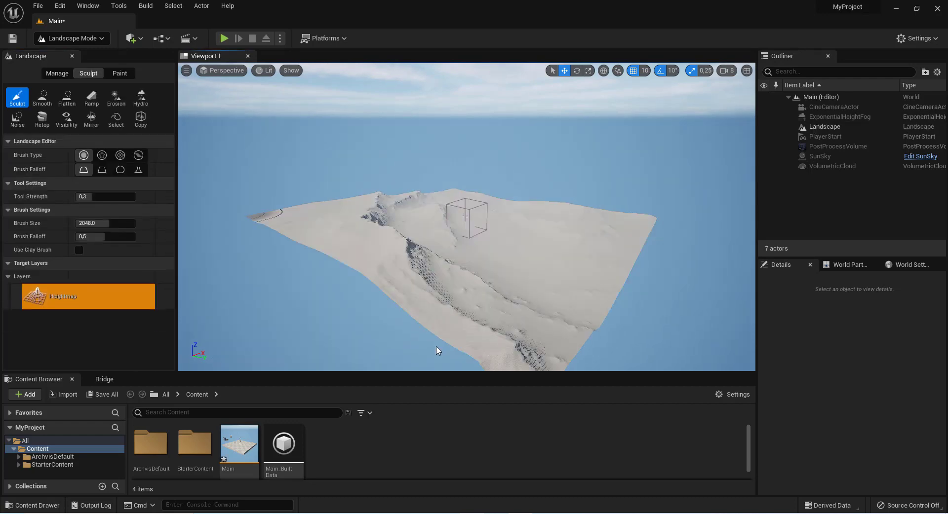
pyautogui.moveTo(602, 289)
pyautogui.keyDown('alt'); pyautogui.mouseDown()
pyautogui.moveTo(579, 275)
pyautogui.moveTo(531, 268)
pyautogui.mouseUp(); pyautogui.keyUp('alt')
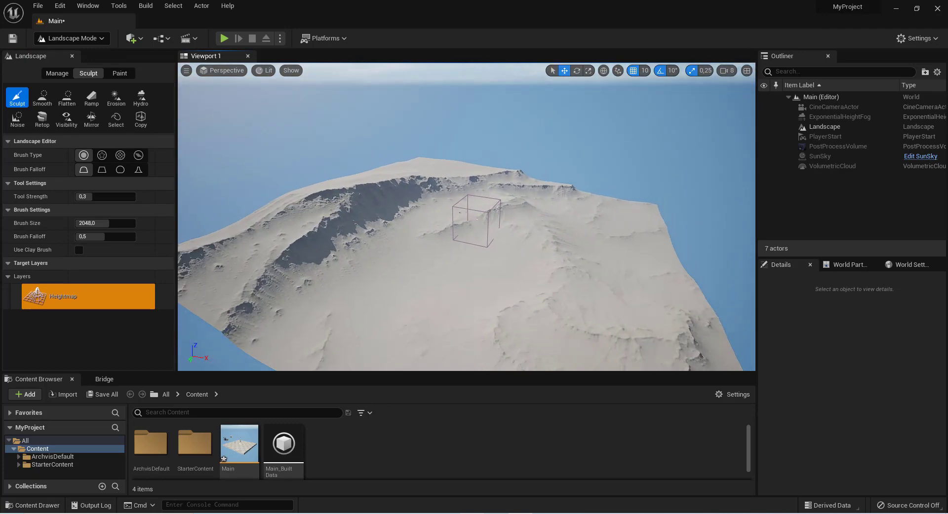
pyautogui.keyDown('alt'); pyautogui.moveTo(531, 268); pyautogui.dragTo(433, 252); pyautogui.keyUp('alt')
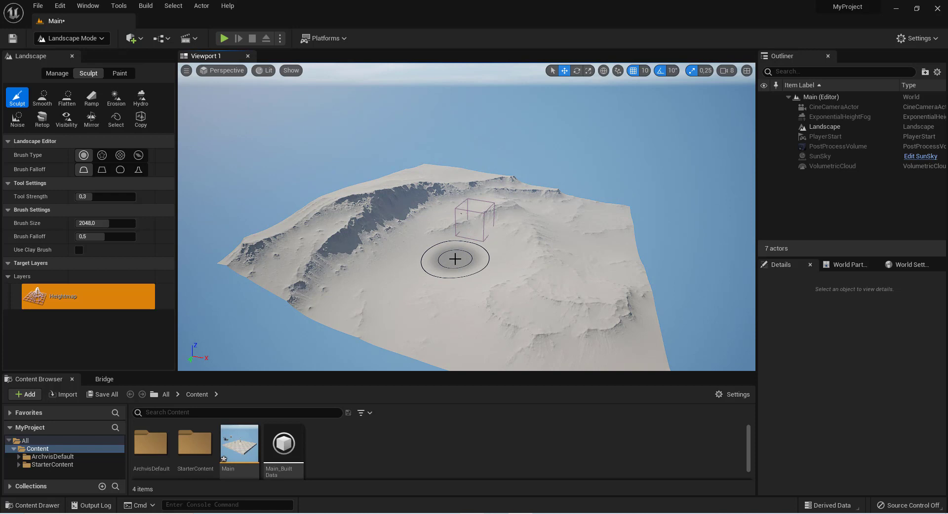
pyautogui.click(811, 129)
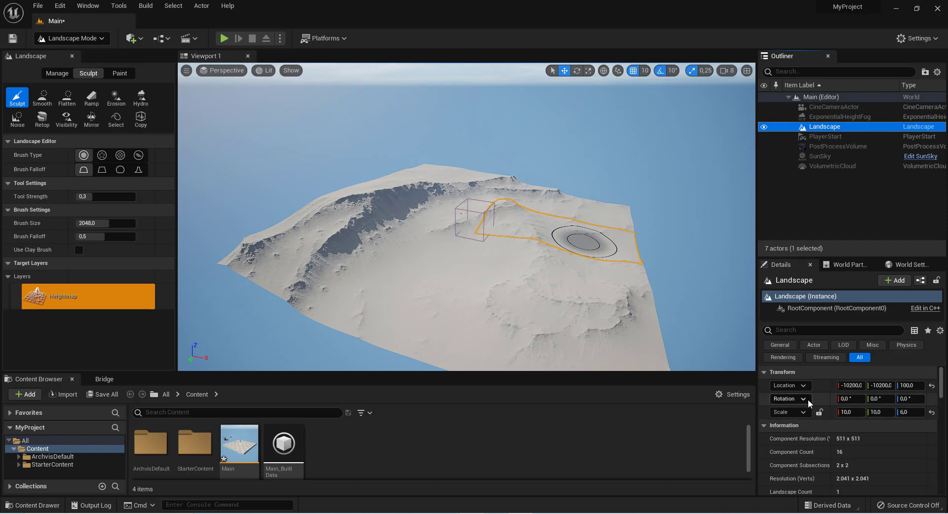
pyautogui.click(911, 410)
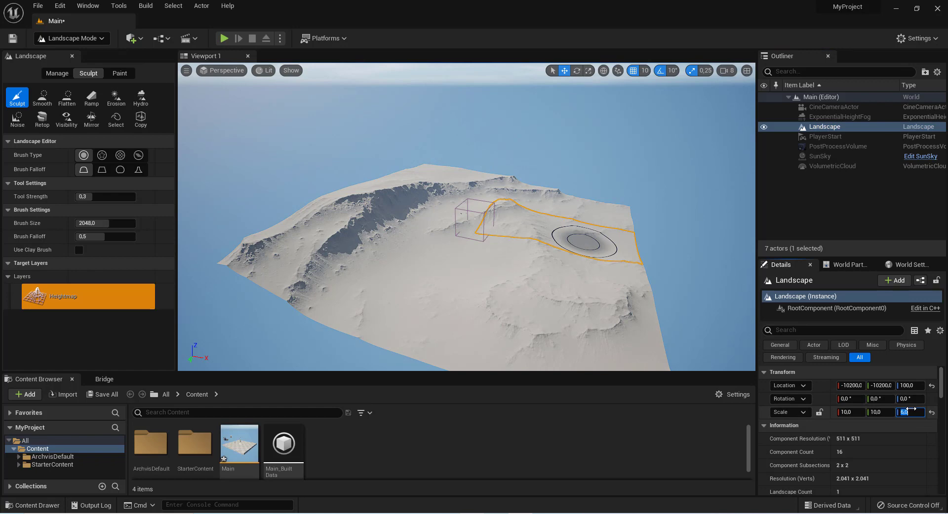
pyautogui.write('1')
pyautogui.press('BackSpace')
pyautogui.write('8')
pyautogui.press('Return')
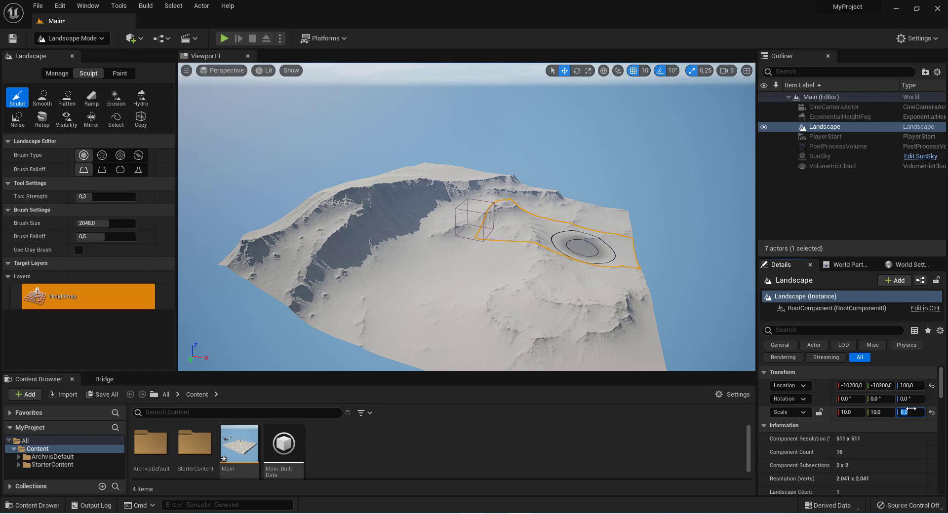
pyautogui.write('6')
pyautogui.press('Return')
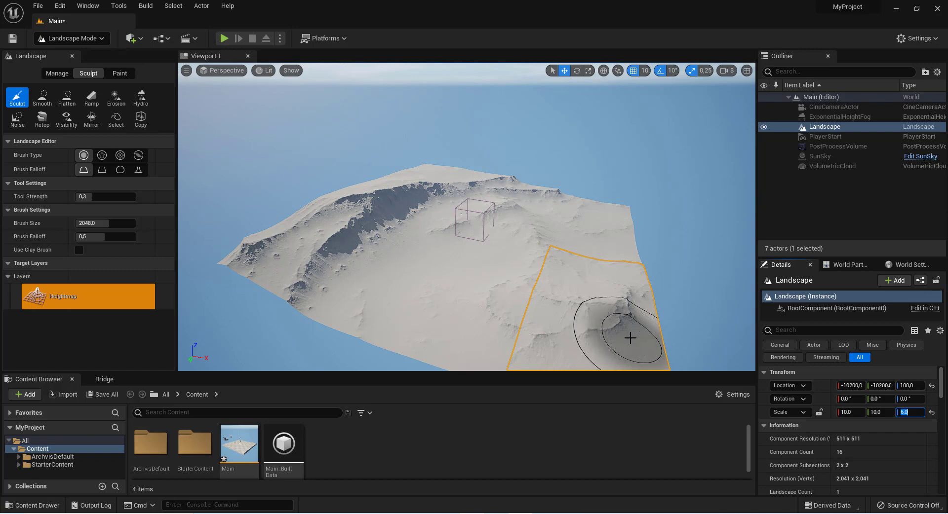
pyautogui.click(438, 439)
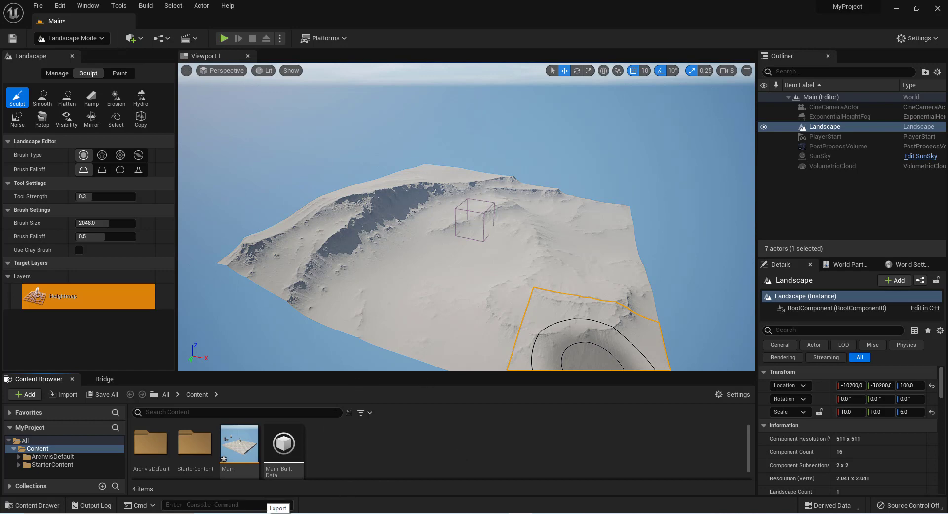
# Step: Drag Colormap_0.png and Normal Map_0.png from the World Creator Export folder into the Content Browser
pyautogui.click(283, 509)
pyautogui.moveTo(559, 148); pyautogui.dragTo(684, 104)
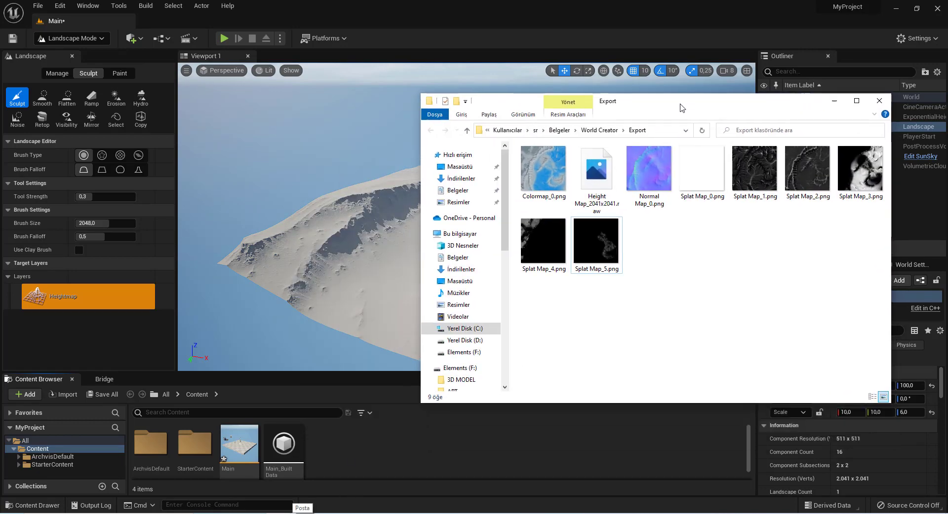
pyautogui.click(557, 169)
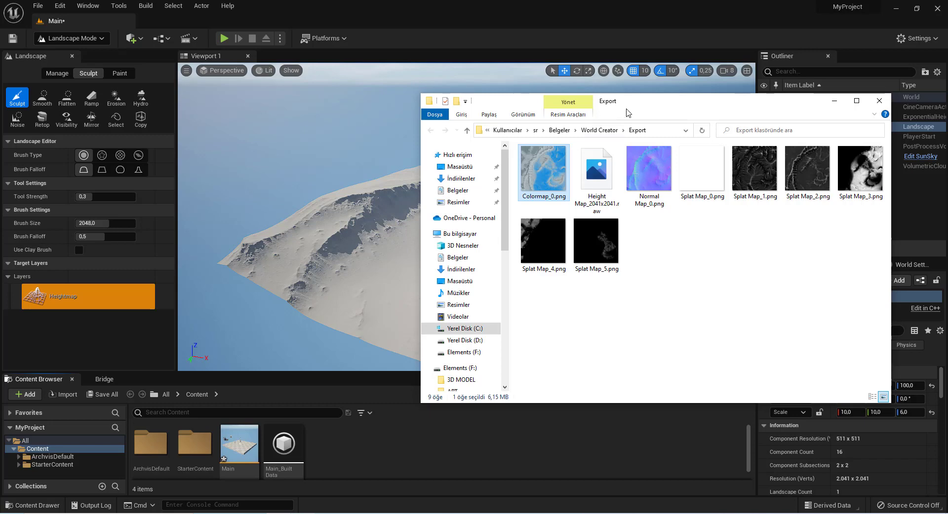
pyautogui.moveTo(673, 105); pyautogui.dragTo(697, 72)
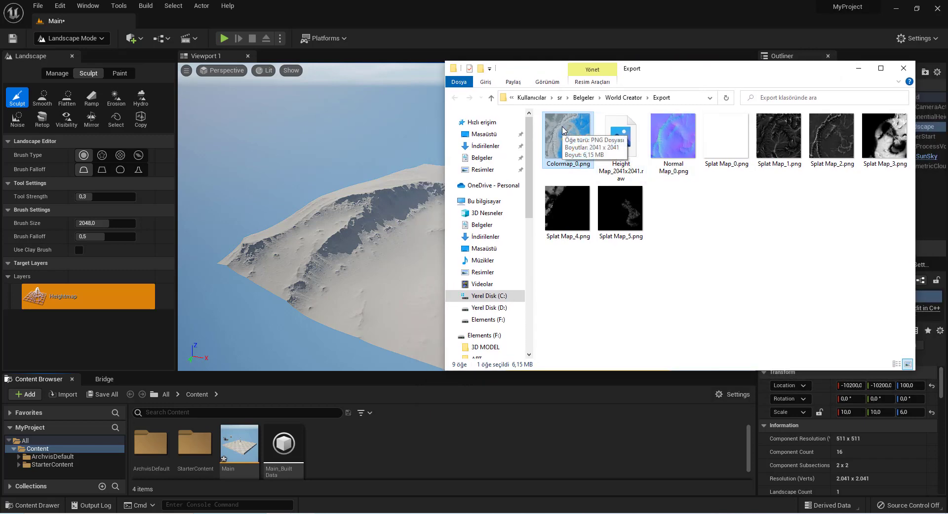
pyautogui.keyDown('ctrl'); pyautogui.click(674, 143); pyautogui.keyUp('ctrl')
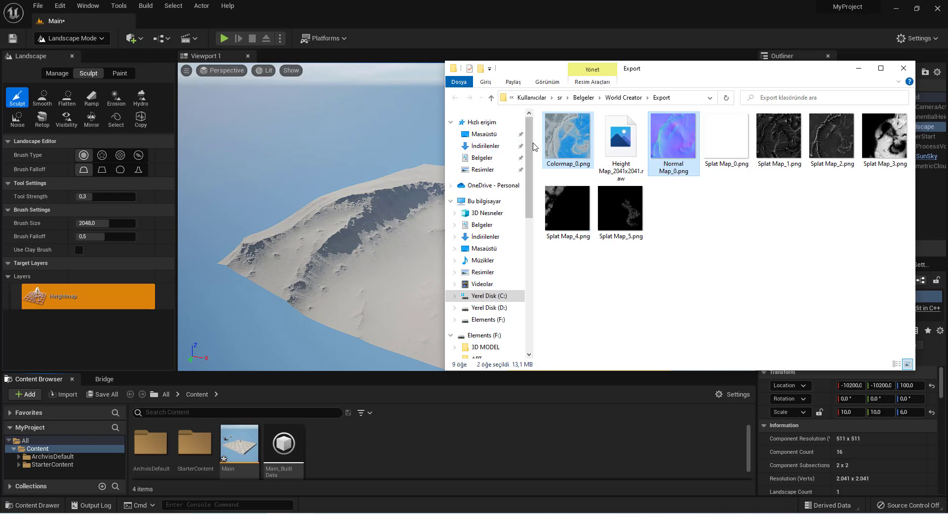
pyautogui.moveTo(674, 144); pyautogui.dragTo(384, 449)
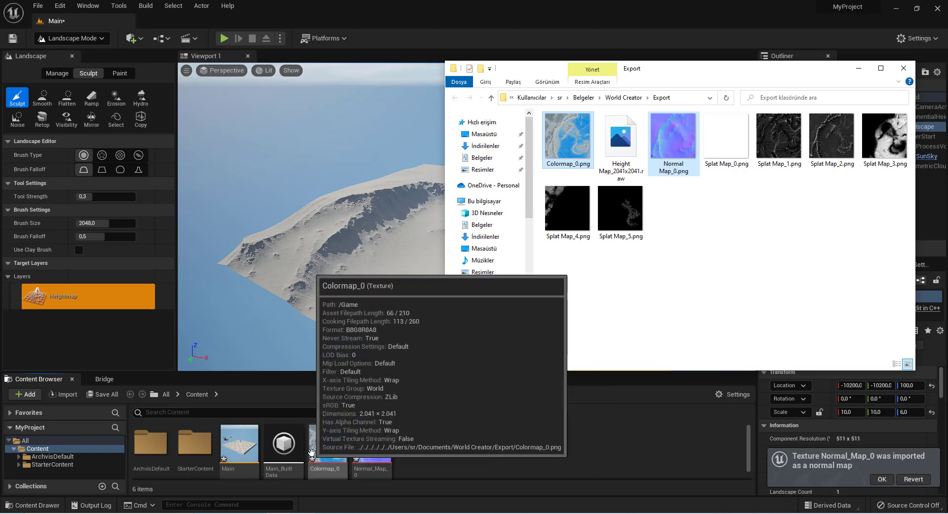
pyautogui.click(858, 68)
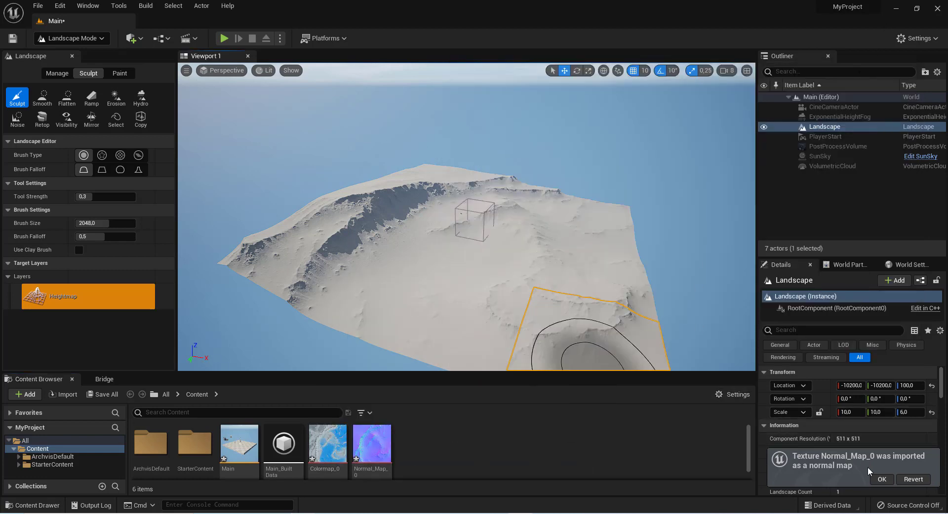
# Step: Create a new Material asset in Content, keeping the default name NewMaterial
pyautogui.rightClick(449, 430)
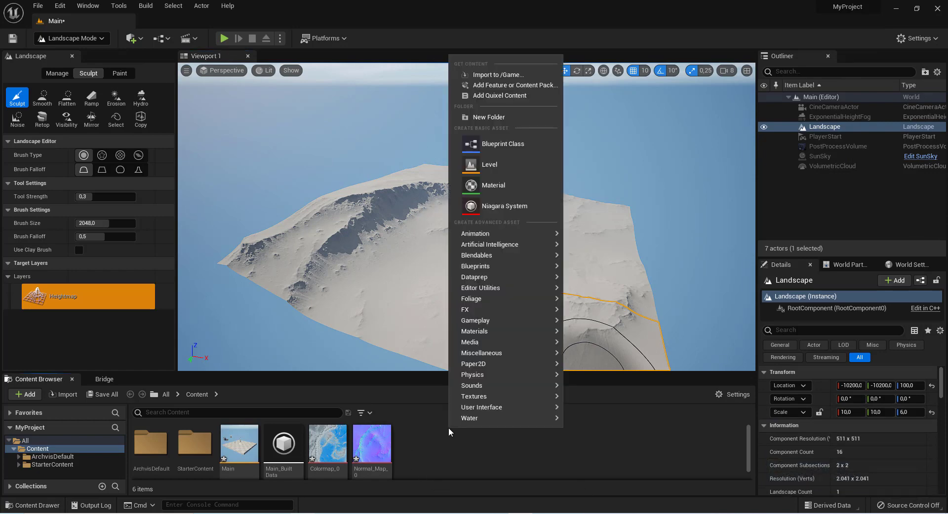
pyautogui.click(509, 186)
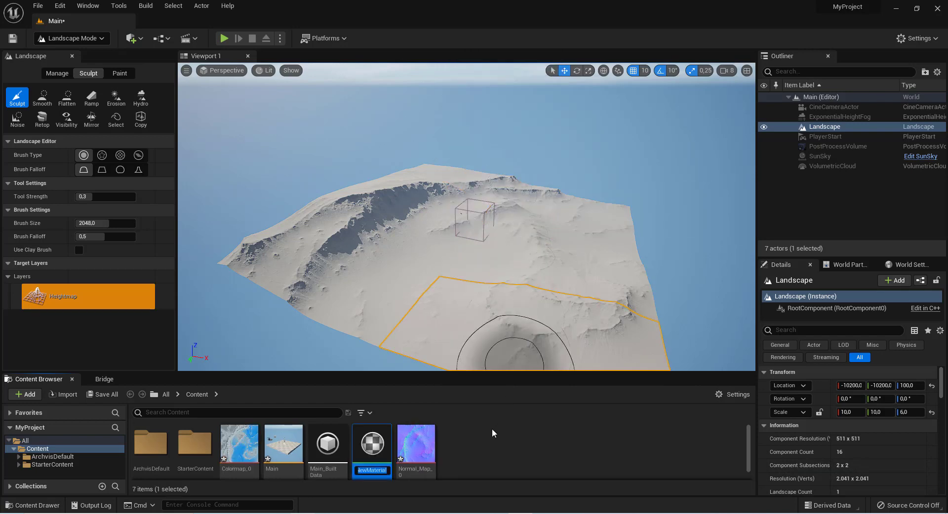
pyautogui.press('Return')
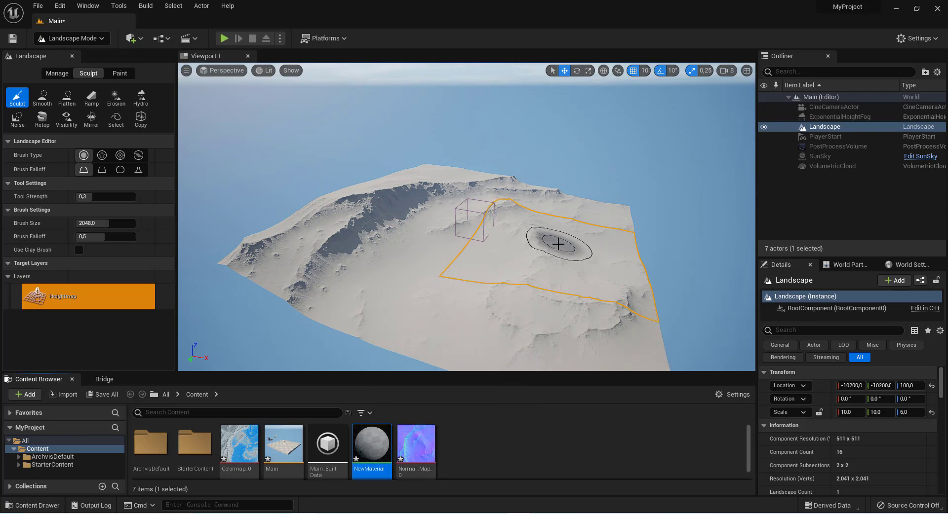
pyautogui.click(506, 448)
pyautogui.click(381, 437)
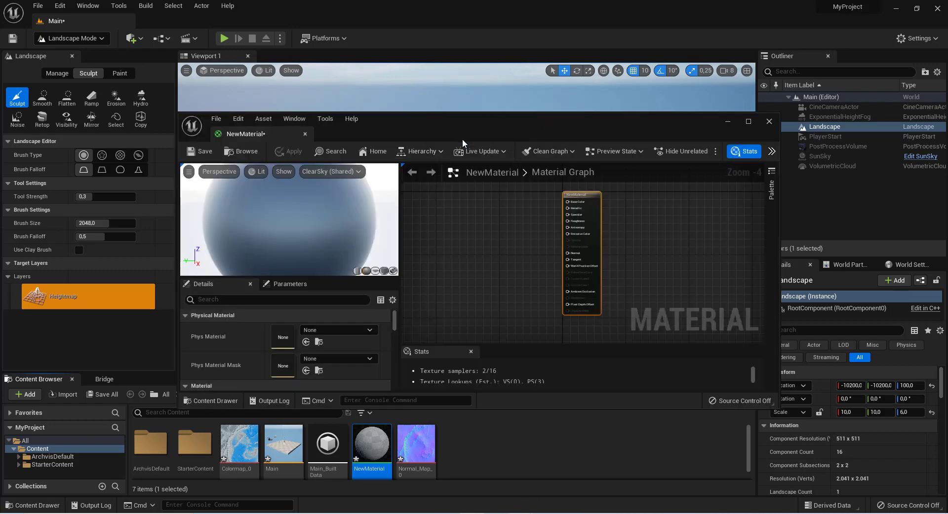
# Step: Reopen NewMaterial in the Material Editor
pyautogui.moveTo(534, 123); pyautogui.dragTo(562, 82)
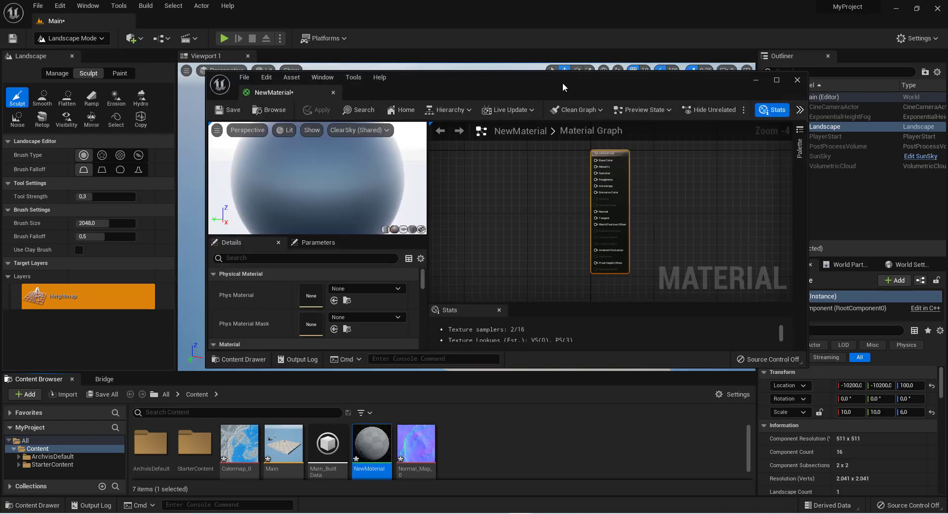
pyautogui.click(796, 80)
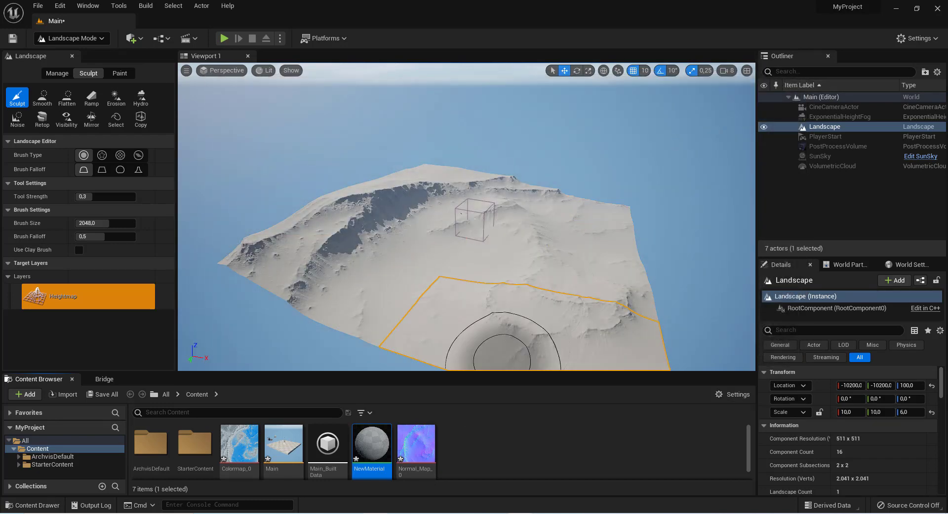
pyautogui.doubleClick(368, 454)
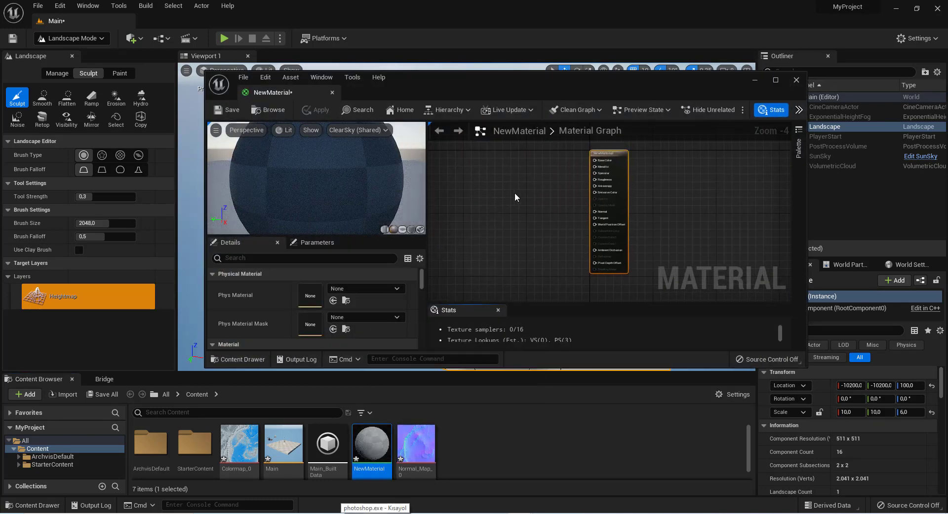
# Step: Add Colormap_0 to the graph as a Texture Sample node near the material output
pyautogui.click(236, 457)
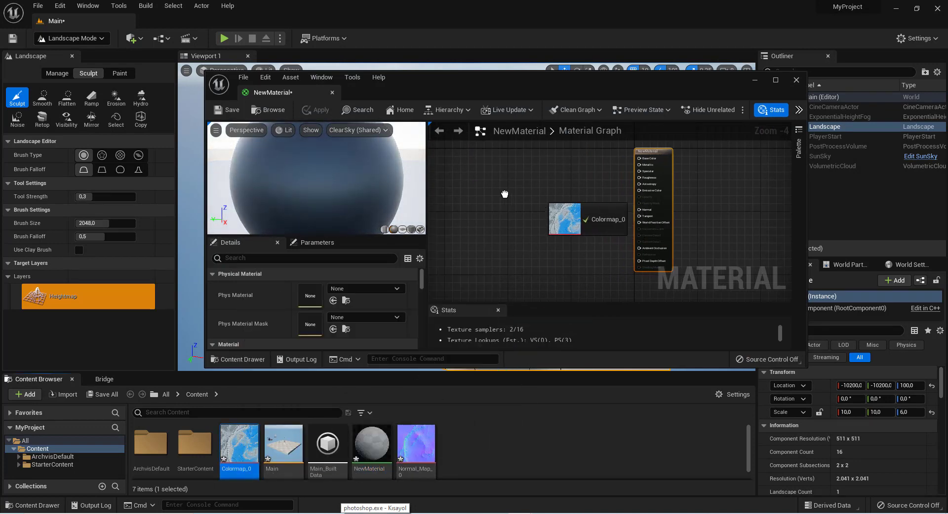
pyautogui.moveTo(236, 457); pyautogui.dragTo(483, 200)
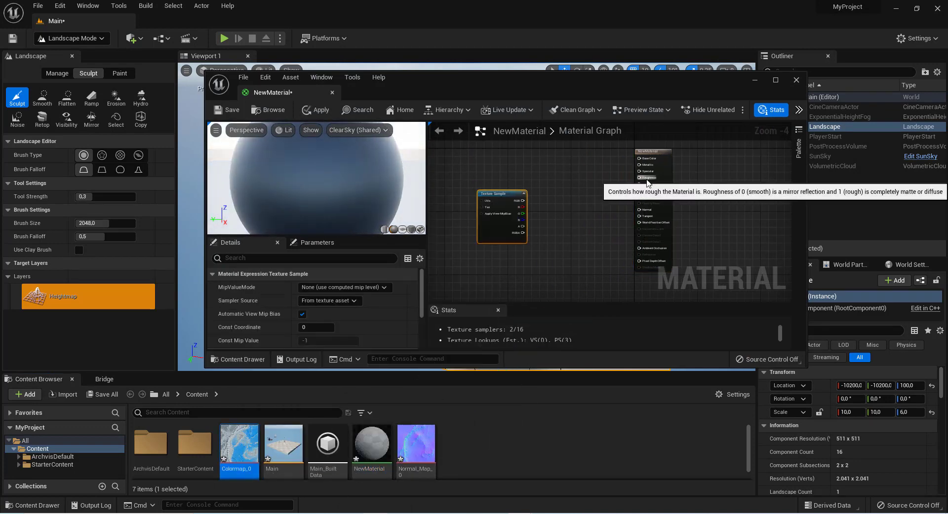
pyautogui.click(774, 81)
pyautogui.scroll(1, 550, 213)
pyautogui.scroll(1, 580, 267)
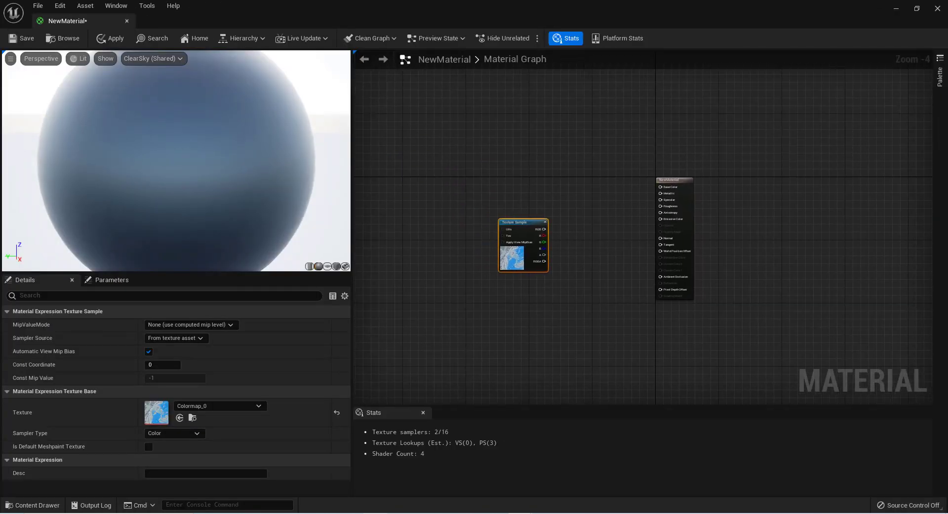
pyautogui.scroll(1, 583, 275)
pyautogui.moveTo(463, 262); pyautogui.dragTo(496, 202)
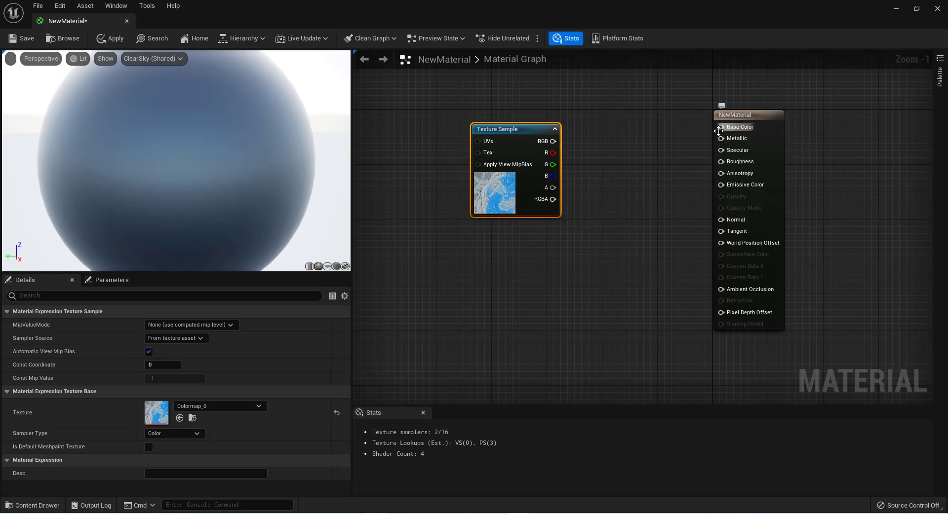
pyautogui.moveTo(721, 127); pyautogui.dragTo(639, 159)
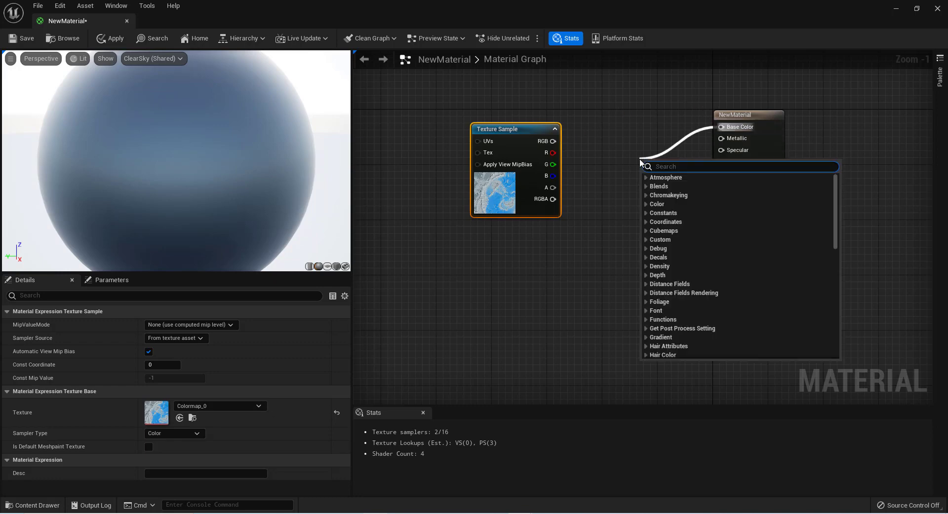
# Step: Add a Landscape Layer Blend node beside Base Color, give it a layer, and wire Colormap_0's RGB into it
pyautogui.write('landsc')
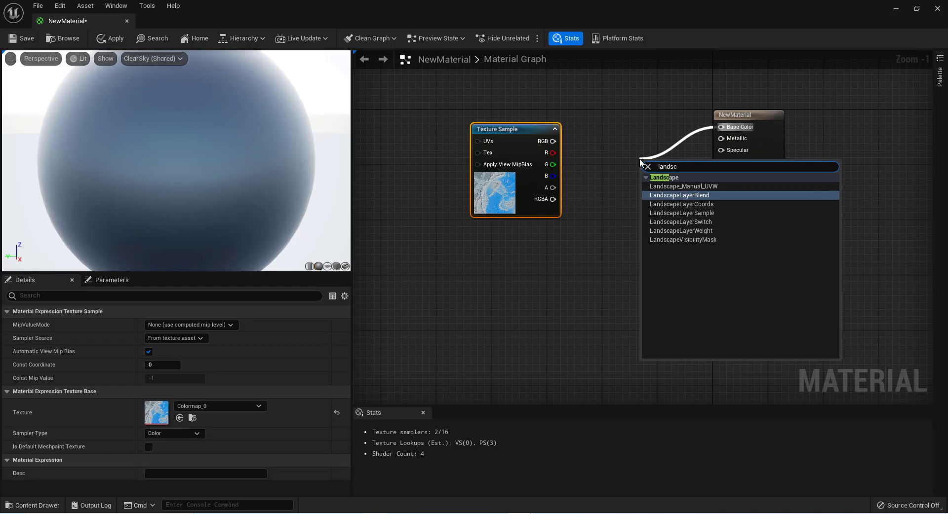
pyautogui.click(705, 197)
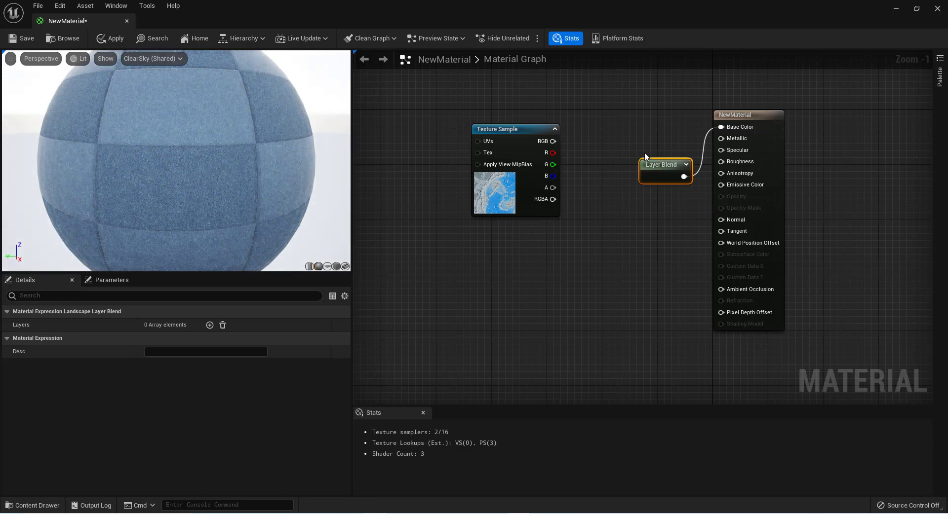
pyautogui.moveTo(649, 159); pyautogui.dragTo(649, 126)
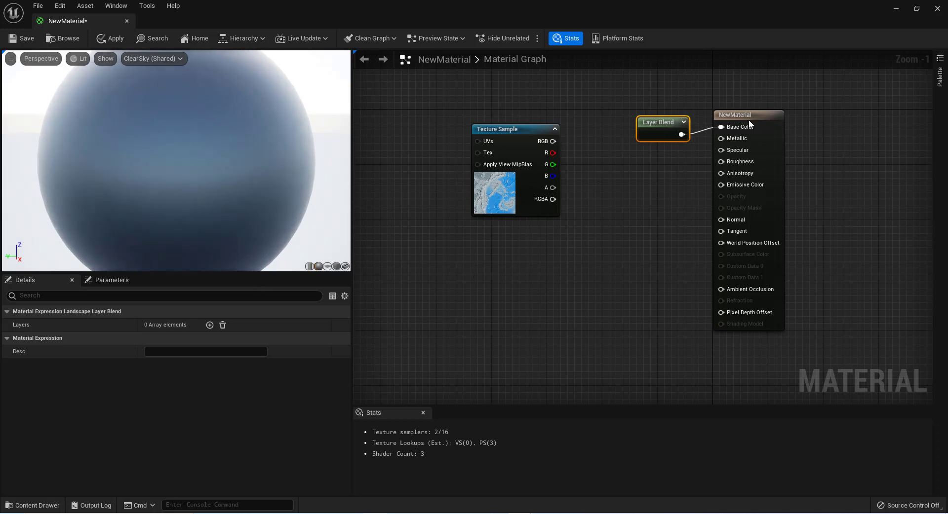
pyautogui.click(211, 325)
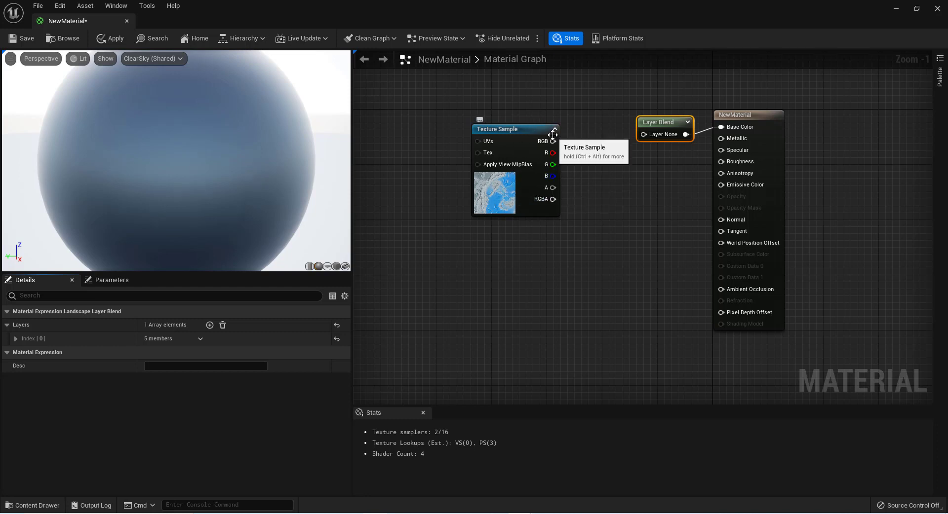
pyautogui.moveTo(553, 141)
pyautogui.mouseDown()
pyautogui.moveTo(648, 144)
pyautogui.moveTo(645, 135)
pyautogui.mouseUp()
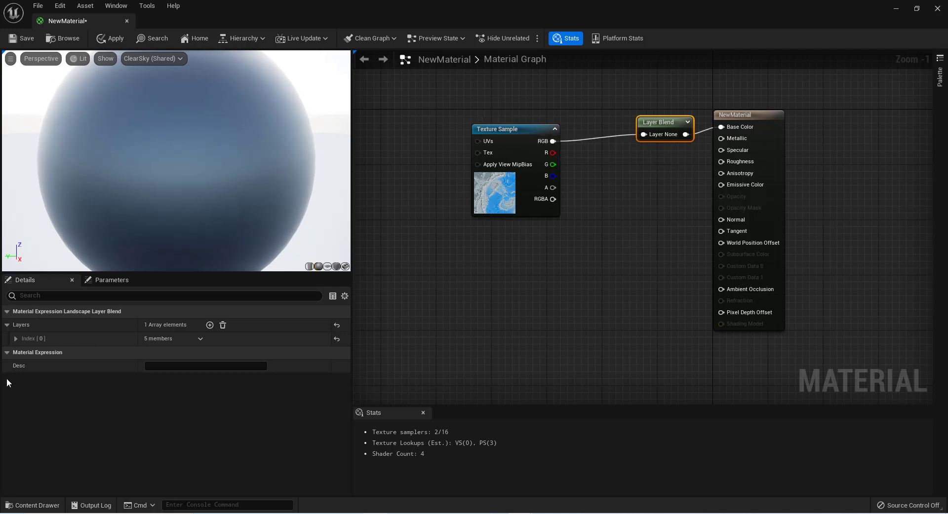
# Step: Name the Layer Blend's first layer 01
pyautogui.click(16, 339)
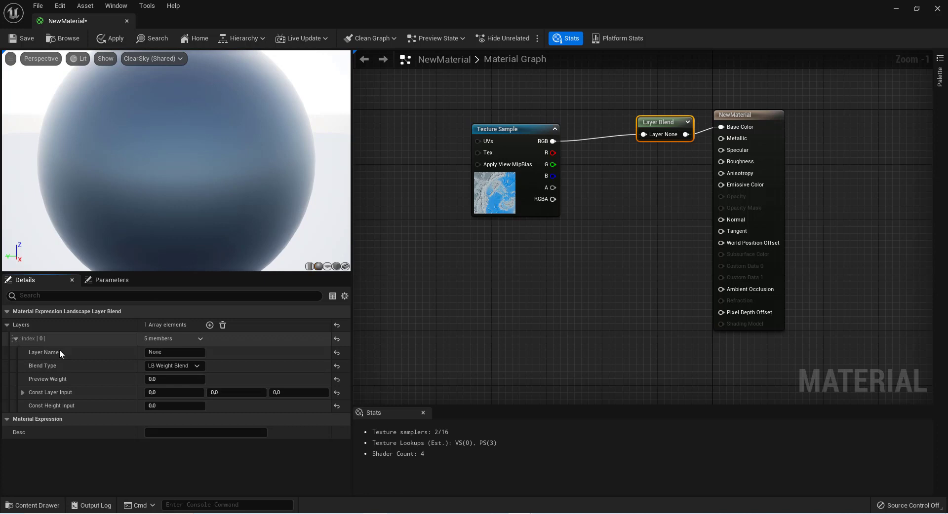
pyautogui.click(165, 353)
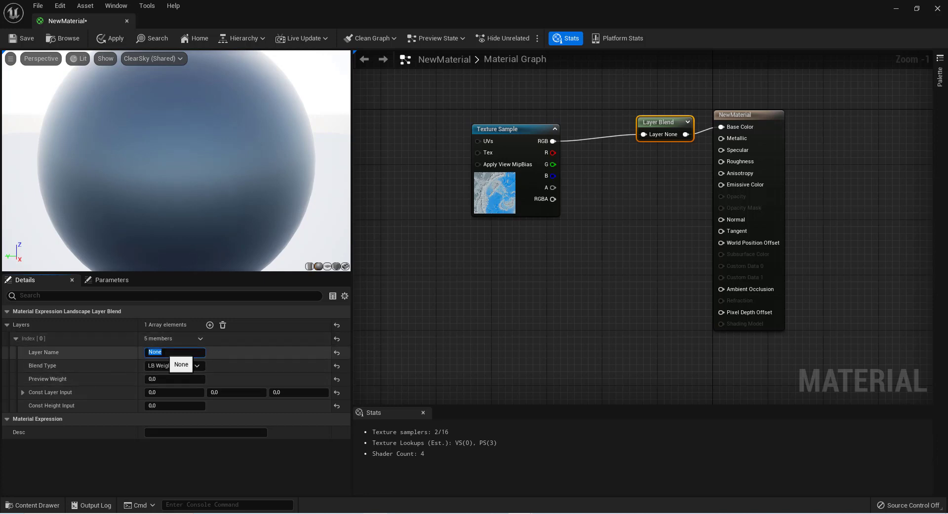
pyautogui.write('01')
pyautogui.press('Return')
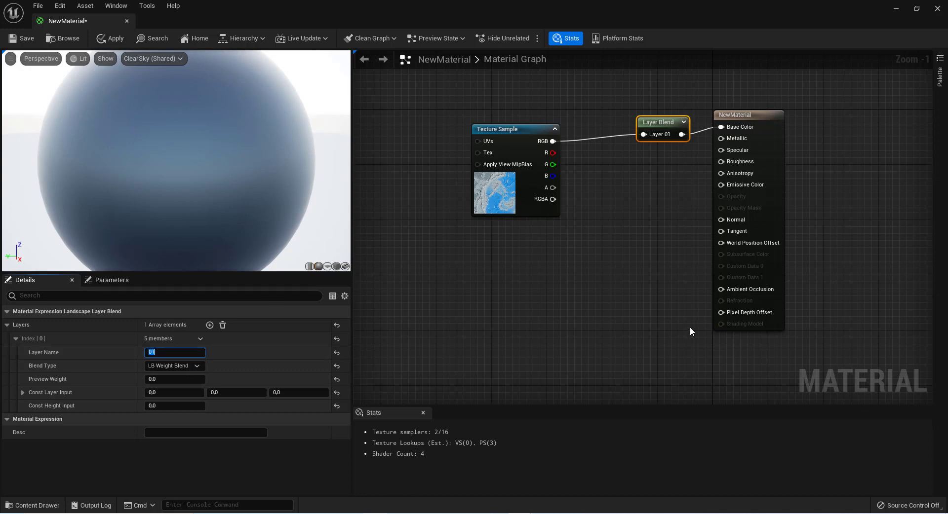
# Step: Add a LandscapeCoords node to the left of the Texture Sample
pyautogui.moveTo(461, 232); pyautogui.dragTo(538, 259, button='right')
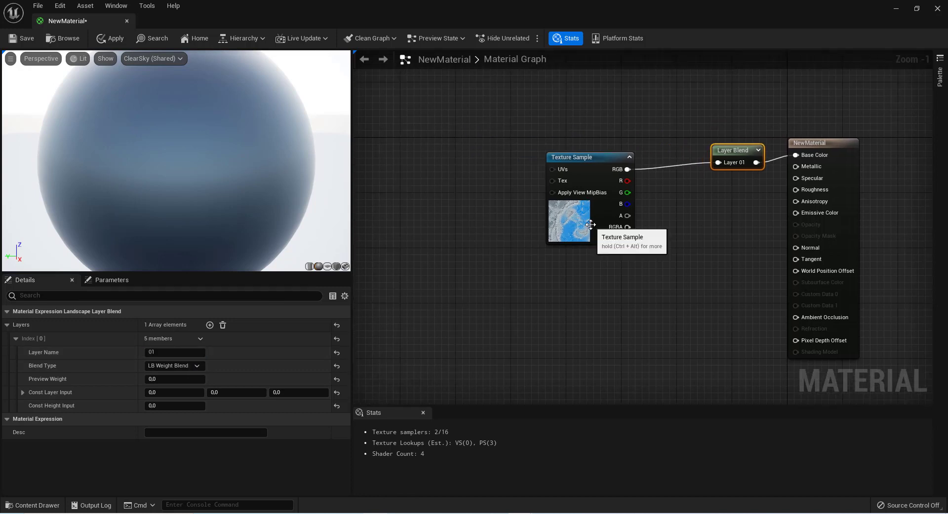
pyautogui.moveTo(593, 222); pyautogui.dragTo(626, 215)
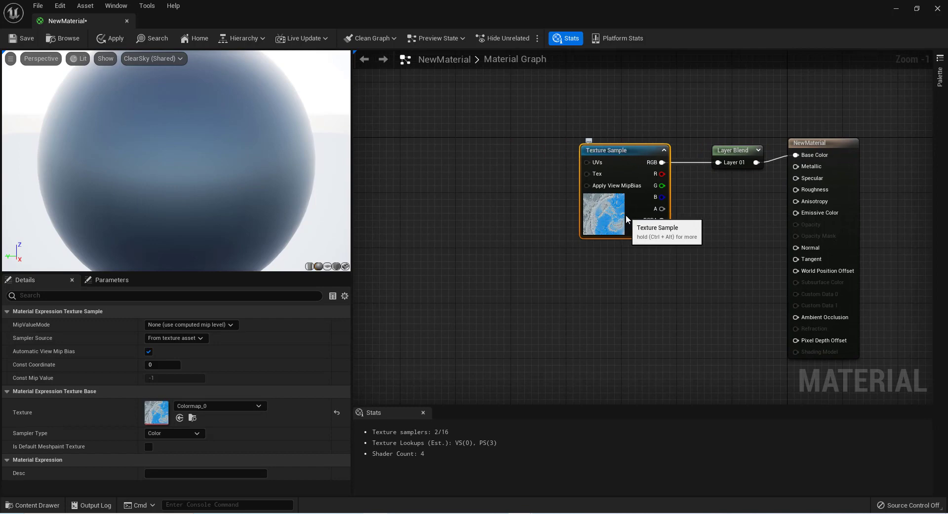
pyautogui.rightClick(496, 140)
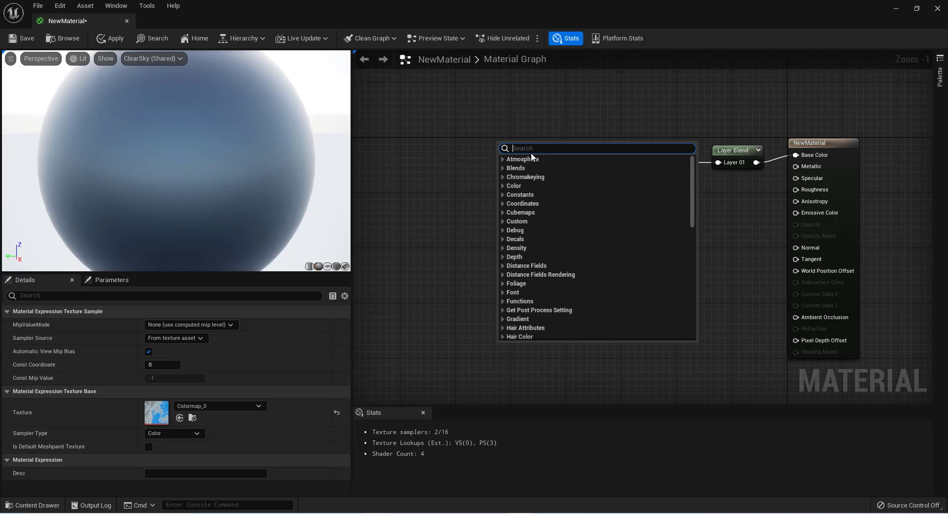
pyautogui.write('lan')
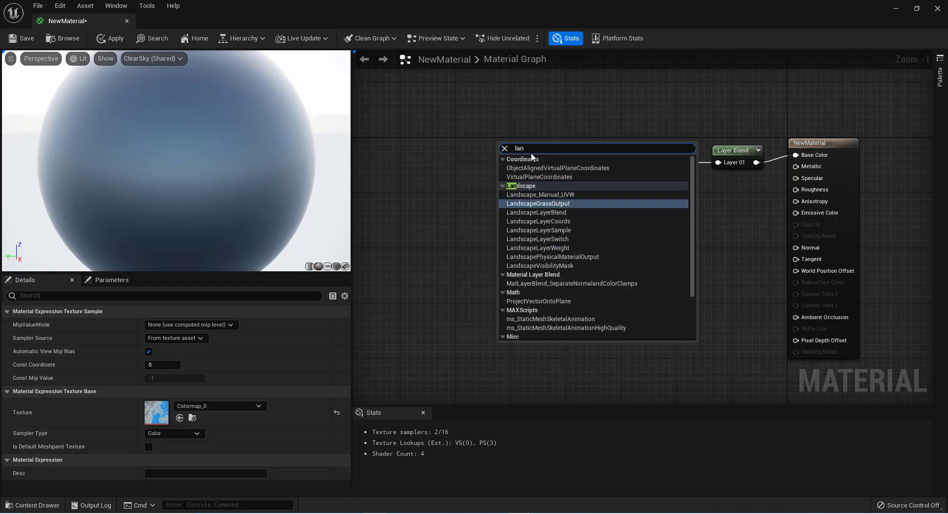
pyautogui.write('f')
pyautogui.press('BackSpace')
pyautogui.write('ds')
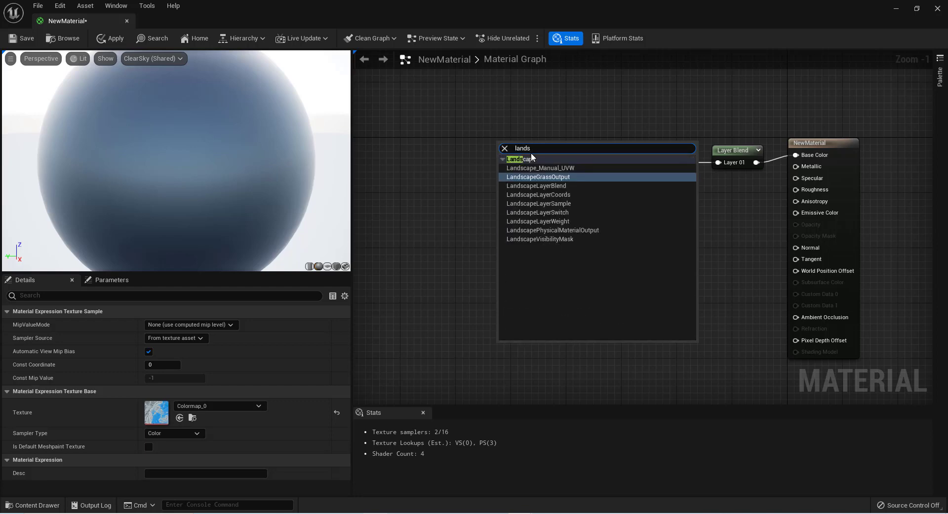
pyautogui.click(571, 195)
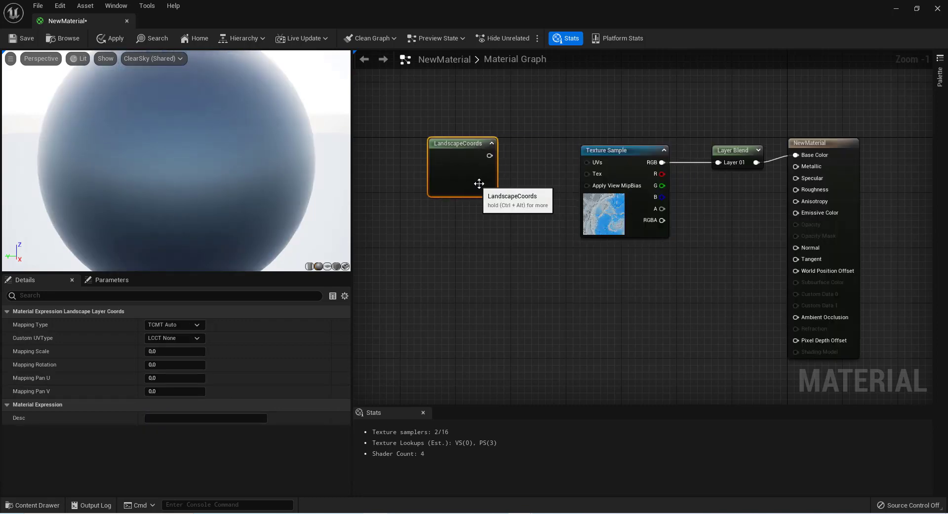
pyautogui.moveTo(479, 183); pyautogui.dragTo(524, 186, button='right')
pyautogui.moveTo(525, 167)
pyautogui.mouseDown()
pyautogui.moveTo(484, 167)
pyautogui.moveTo(535, 165)
pyautogui.mouseUp()
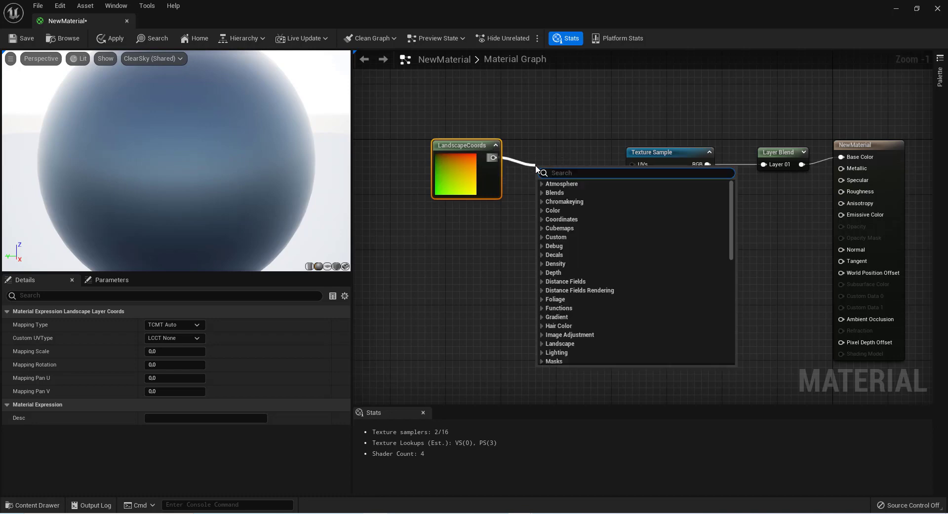
# Step: Add a Multiply node fed by LandscapeCoords and wire its result into the Texture Sample UVs
pyautogui.write('mul')
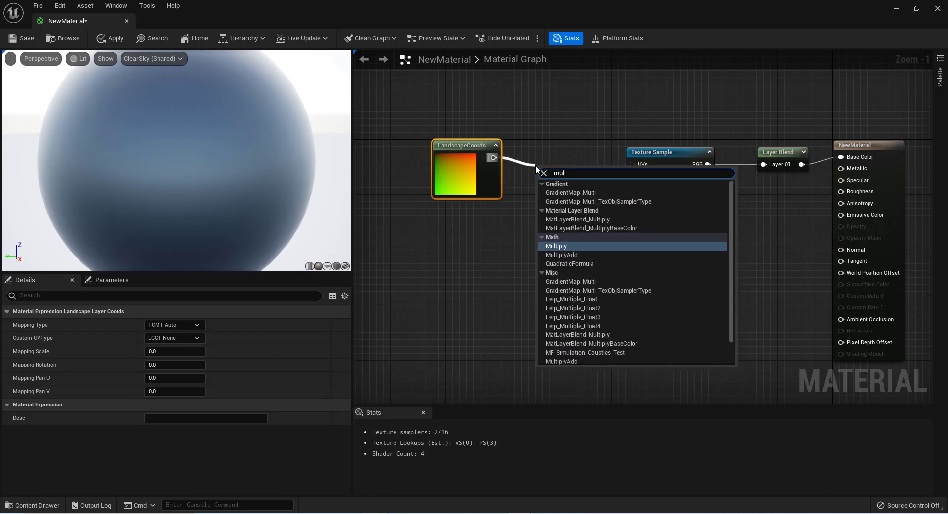
pyautogui.write('t')
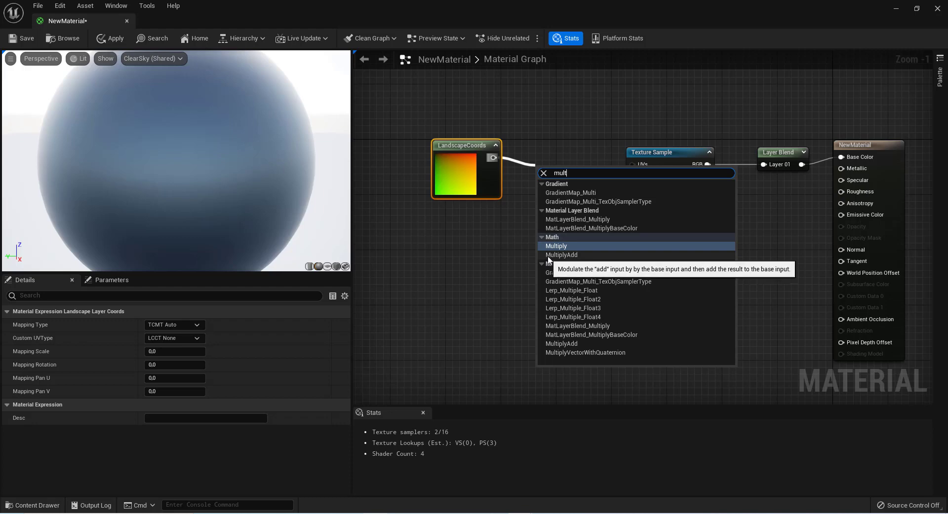
pyautogui.click(549, 247)
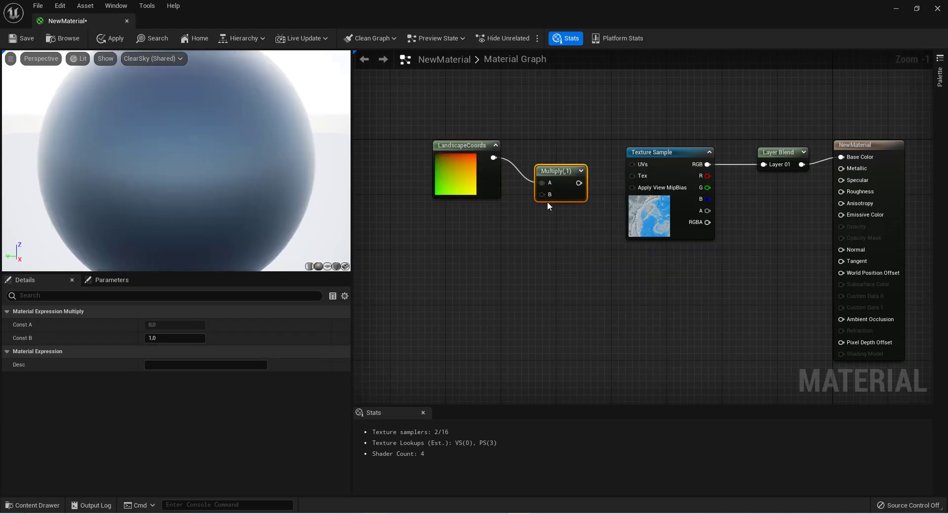
pyautogui.moveTo(579, 184)
pyautogui.mouseDown()
pyautogui.moveTo(618, 184)
pyautogui.moveTo(633, 164)
pyautogui.mouseUp()
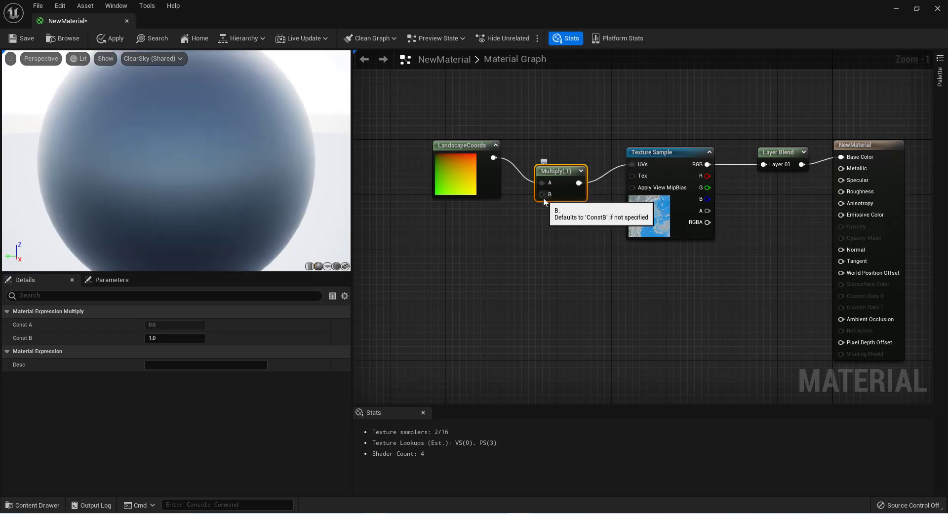
pyautogui.moveTo(542, 194); pyautogui.dragTo(481, 247)
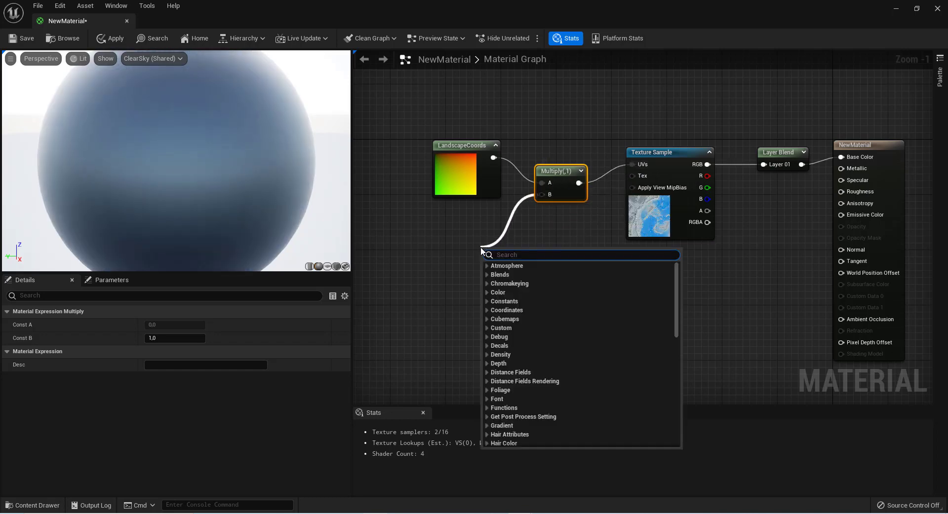
# Step: Add a ScalarParameter named Tex_scalar, default 0.0, wired into Multiply's B input
pyautogui.write('s')
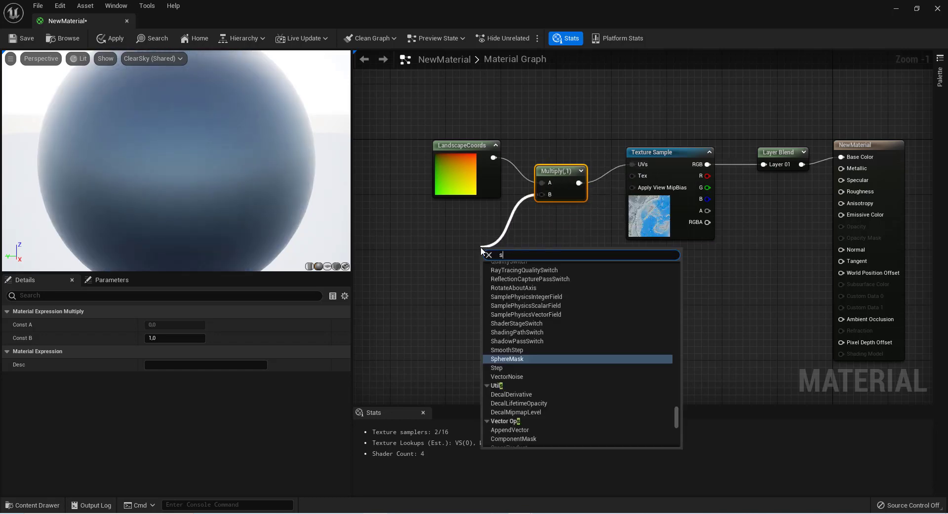
pyautogui.write('cala')
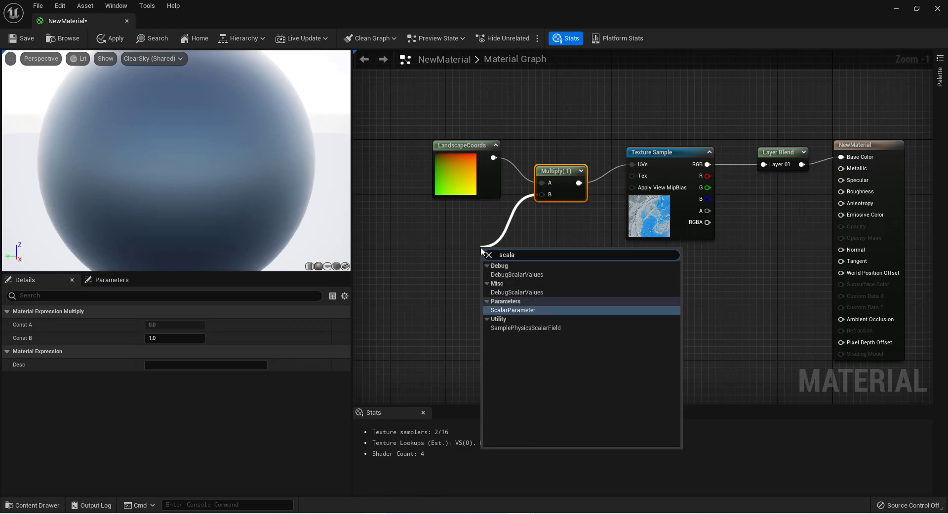
pyautogui.click(520, 310)
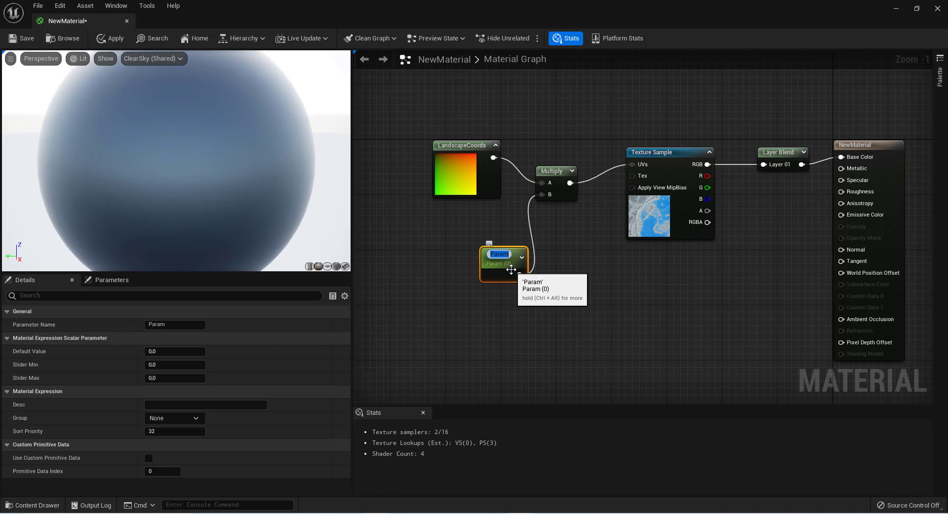
pyautogui.write('Te')
pyautogui.write('x_')
pyautogui.write('s')
pyautogui.write('la')
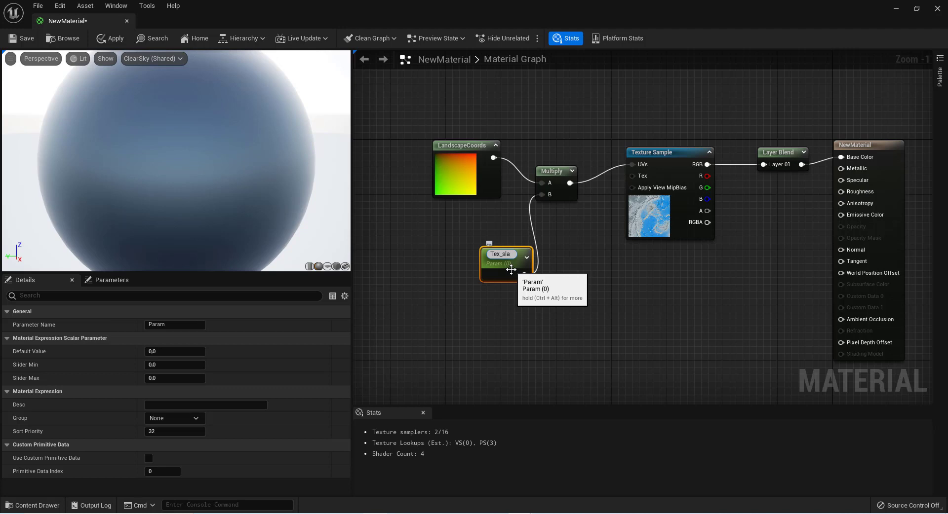
pyautogui.press('BackSpace')
pyautogui.press('BackSpace')
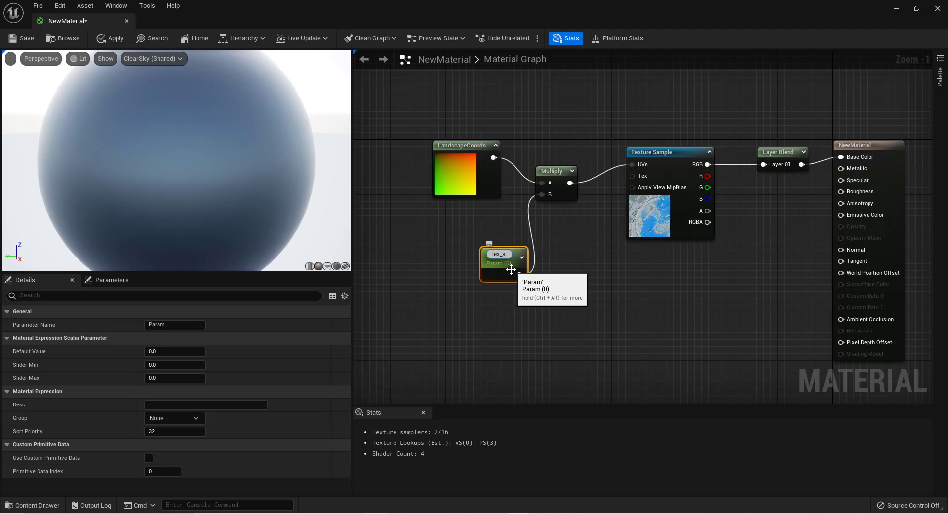
pyautogui.write('calar')
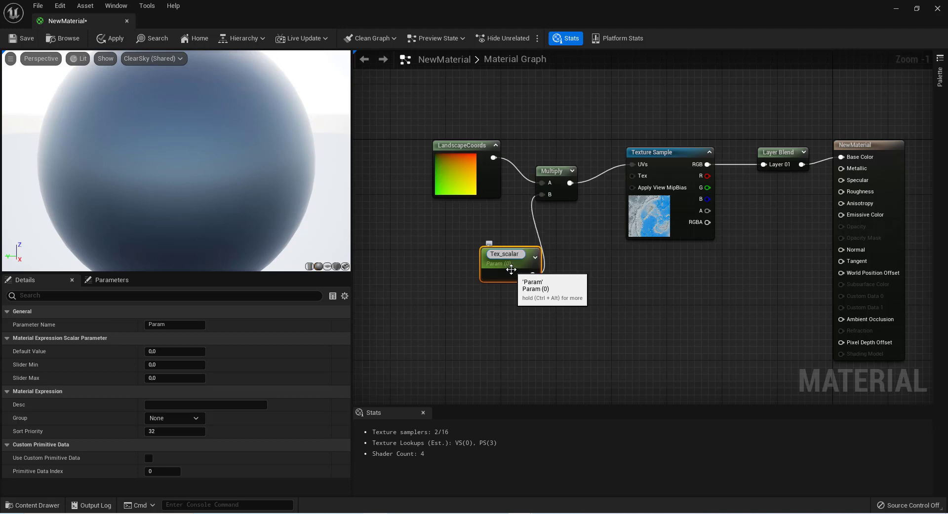
pyautogui.press('Return')
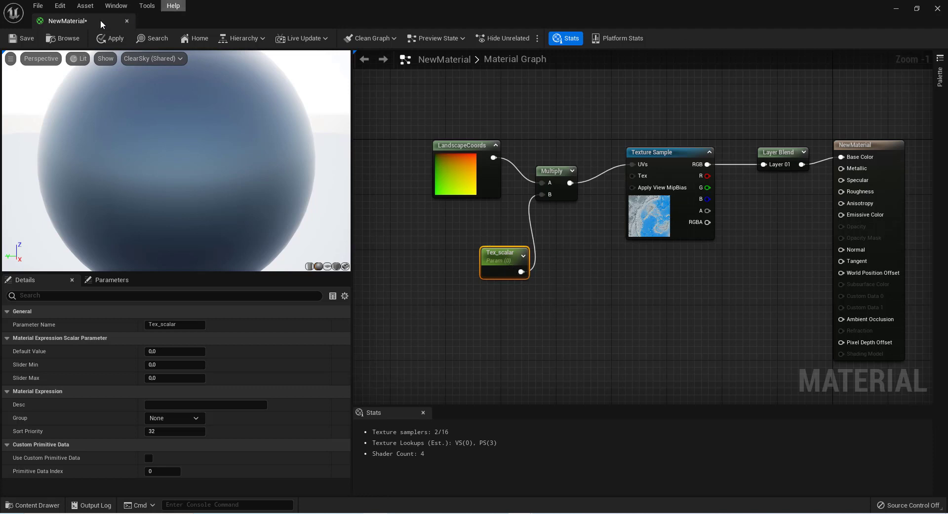
# Step: Save NewMaterial, close its editor, and orbit the view around the landscape
pyautogui.click(8, 42)
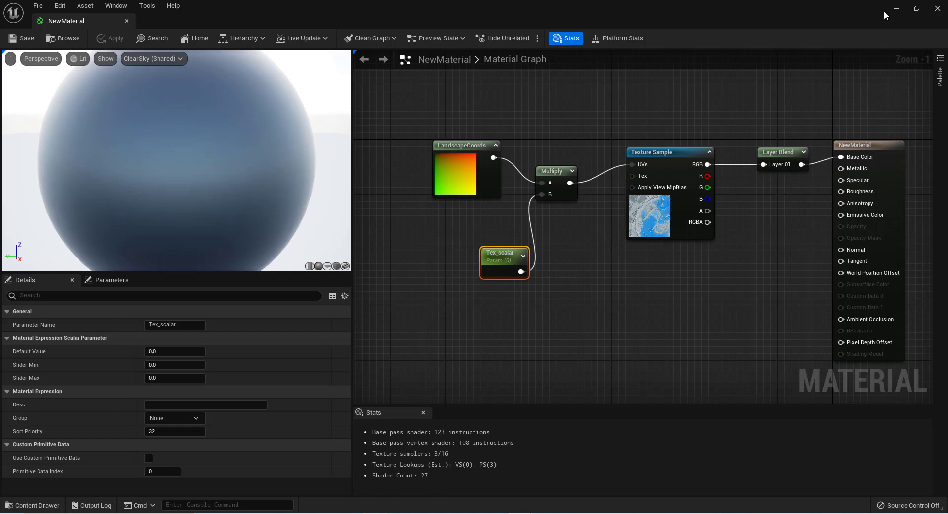
pyautogui.click(917, 9)
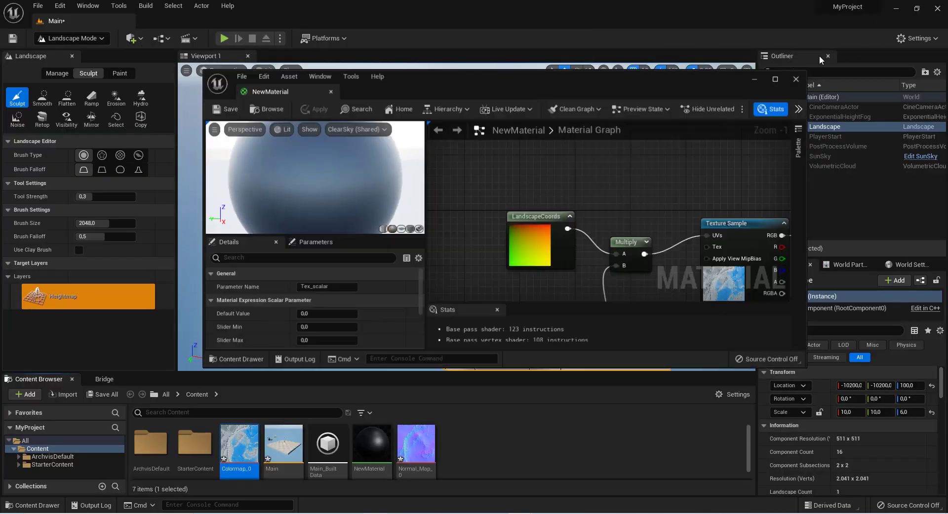
pyautogui.click(796, 80)
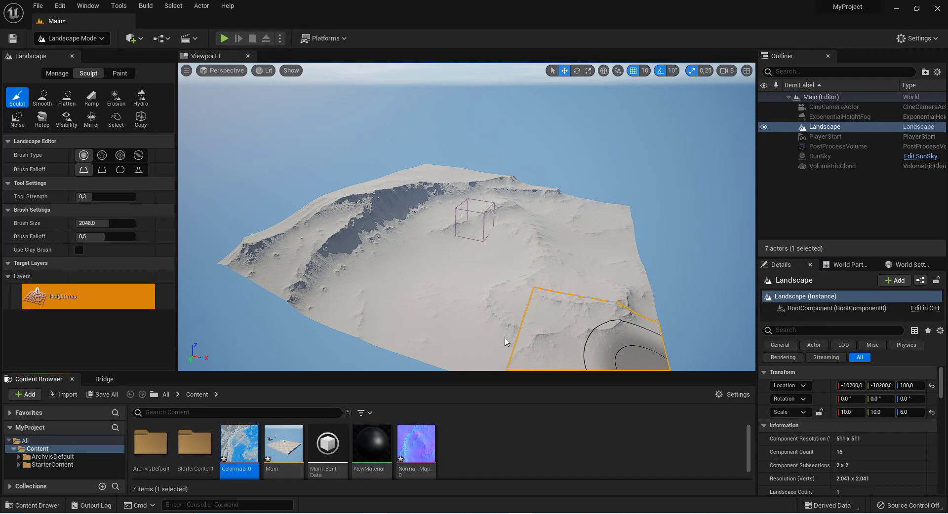
pyautogui.moveTo(507, 335)
pyautogui.mouseDown(button='right')
pyautogui.moveTo(501, 341)
pyautogui.moveTo(514, 343)
pyautogui.mouseUp(button='right')
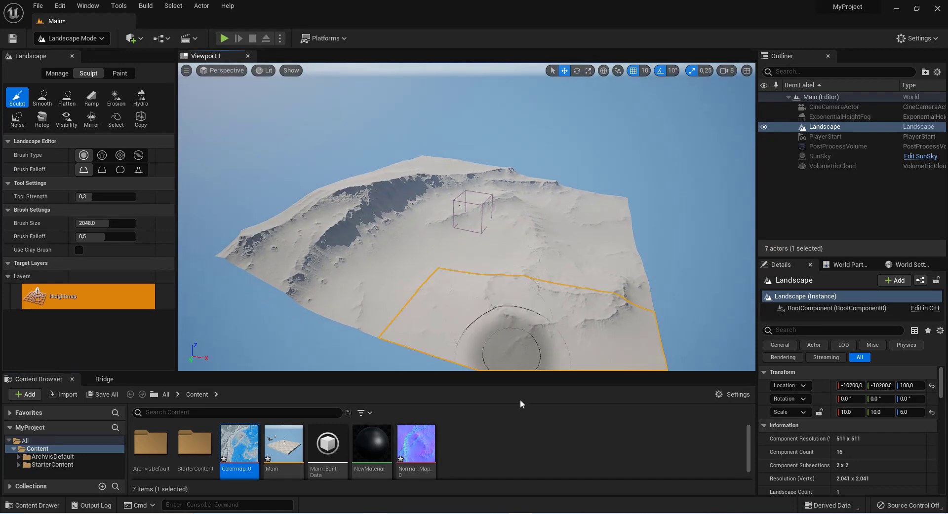
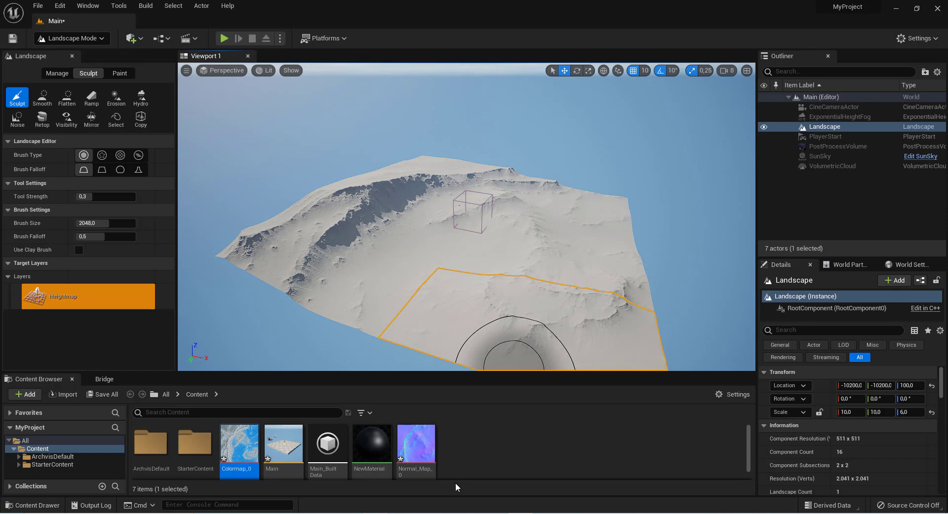
# Step: Select NewMaterial in the Content Browser and scroll Details down to the Landscape Material setting
pyautogui.click(389, 441)
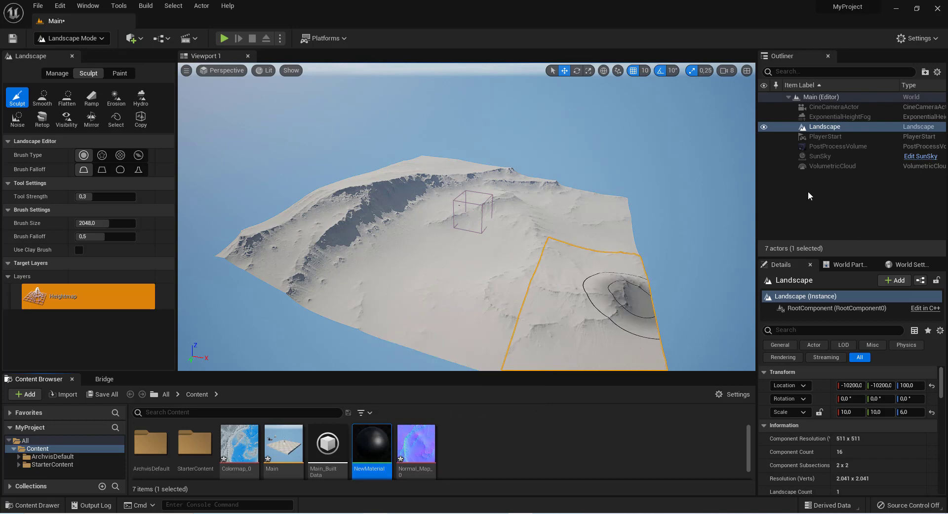
pyautogui.scroll(-5, 798, 415)
pyautogui.scroll(-3, 798, 413)
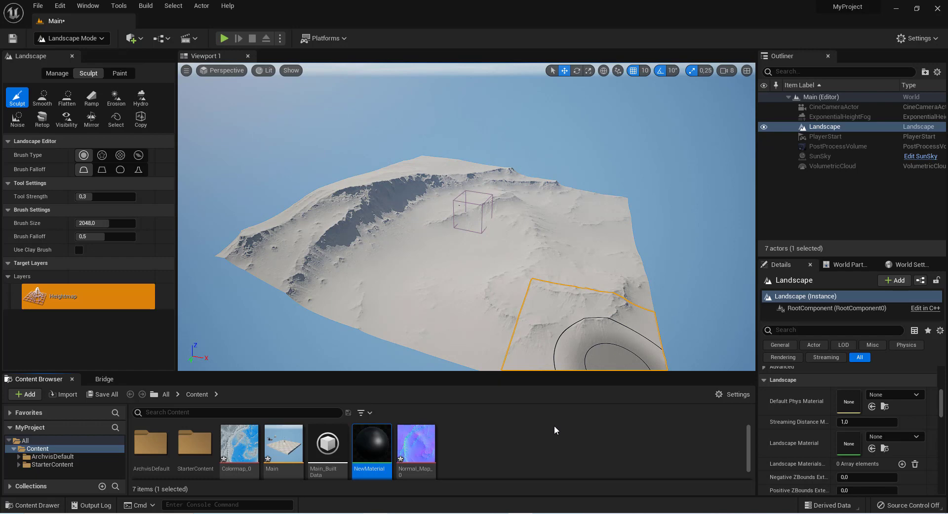
# Step: Create a material instance of NewMaterial, keeping the name NewMaterial_Inst
pyautogui.rightClick(380, 433)
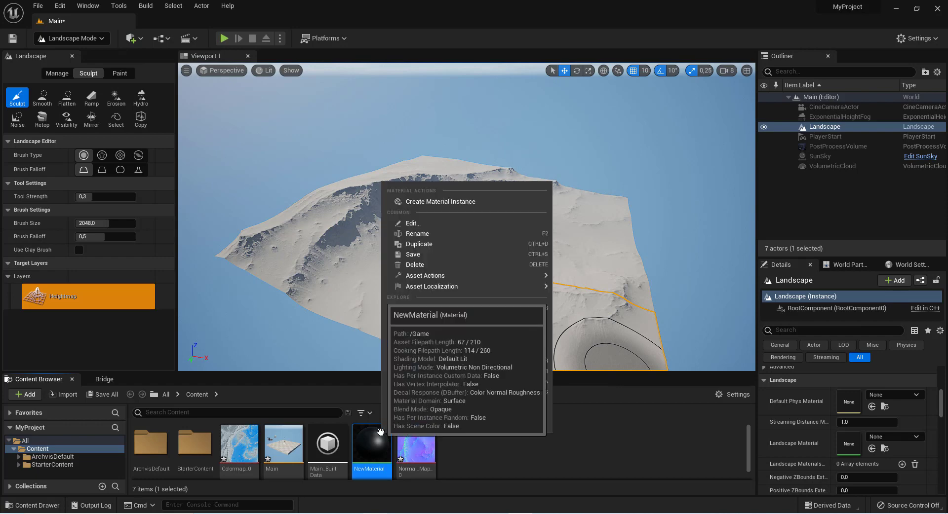
pyautogui.click(434, 201)
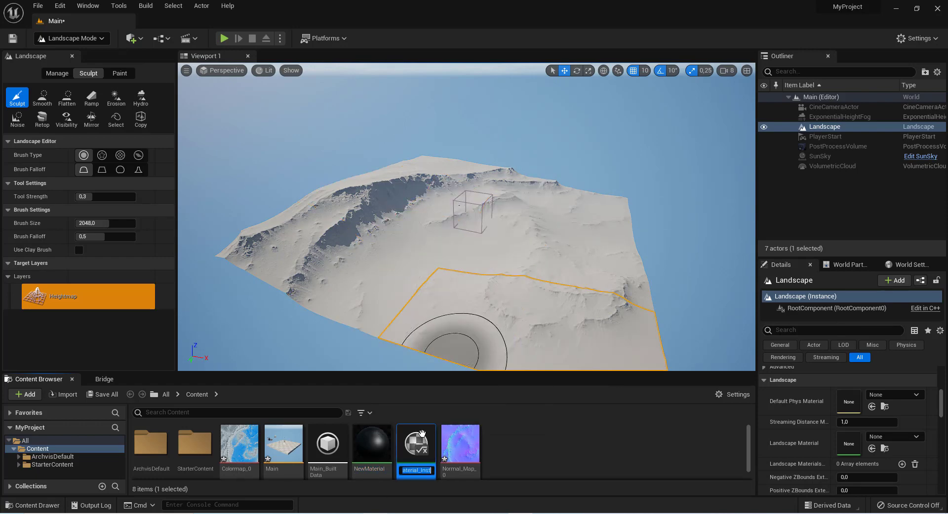
pyautogui.press('Return')
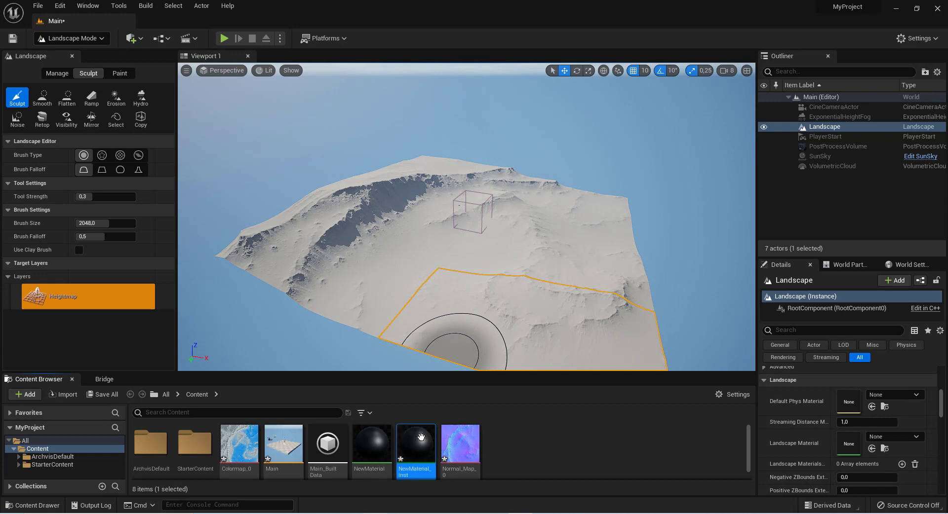
pyautogui.moveTo(421, 437)
pyautogui.mouseDown()
pyautogui.moveTo(530, 450)
pyautogui.moveTo(538, 460)
pyautogui.mouseUp()
# Step: Switch the Landscape tools to Paint mode
pyautogui.click(119, 73)
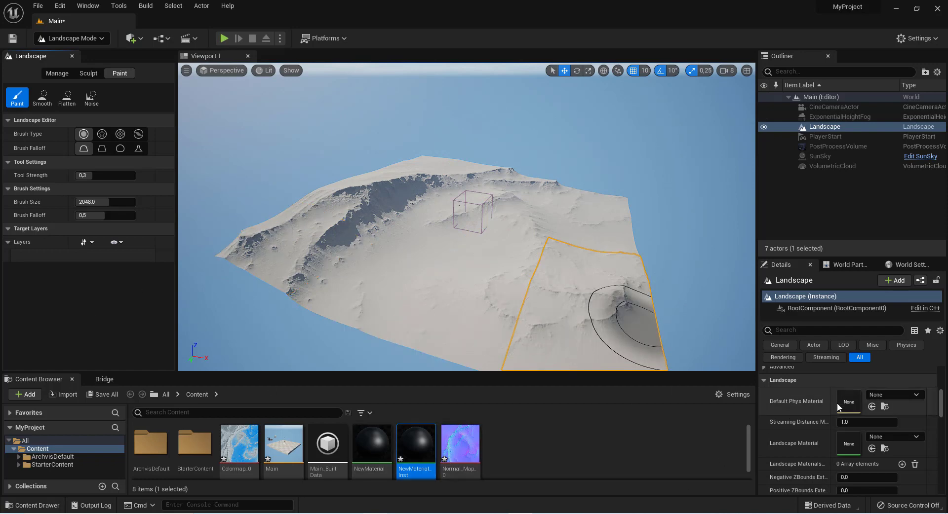
pyautogui.moveTo(371, 434)
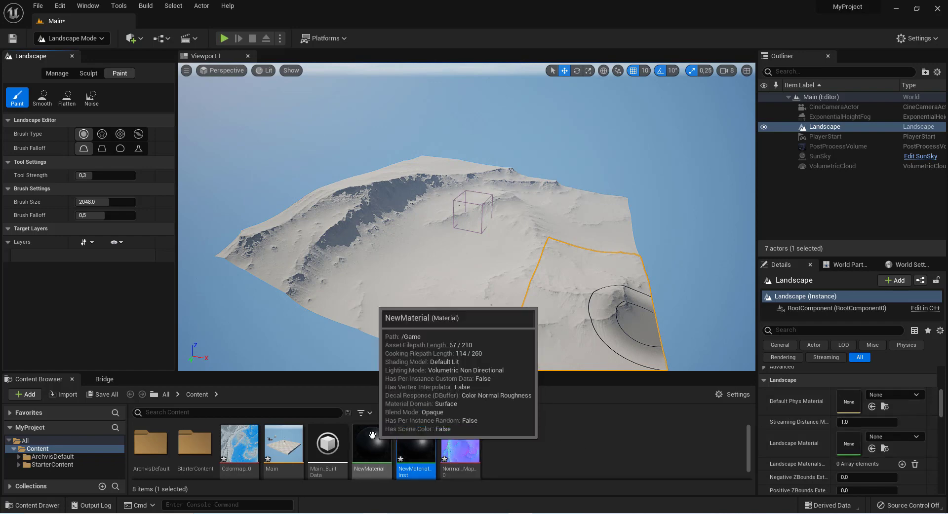
pyautogui.moveTo(410, 452)
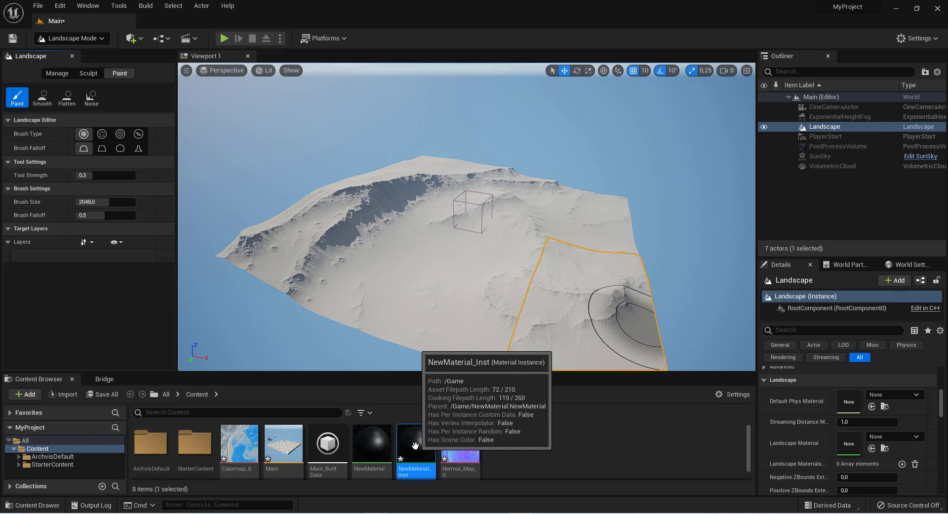
# Step: Drag NewMaterial_Inst into the landscape's Landscape Material slot in Details
pyautogui.moveTo(415, 446); pyautogui.dragTo(706, 418)
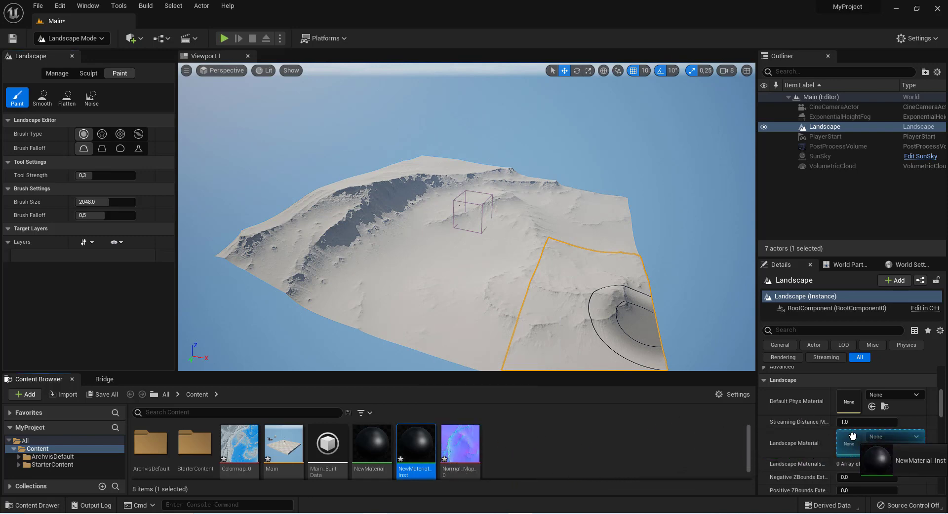
pyautogui.moveTo(706, 418); pyautogui.dragTo(846, 442)
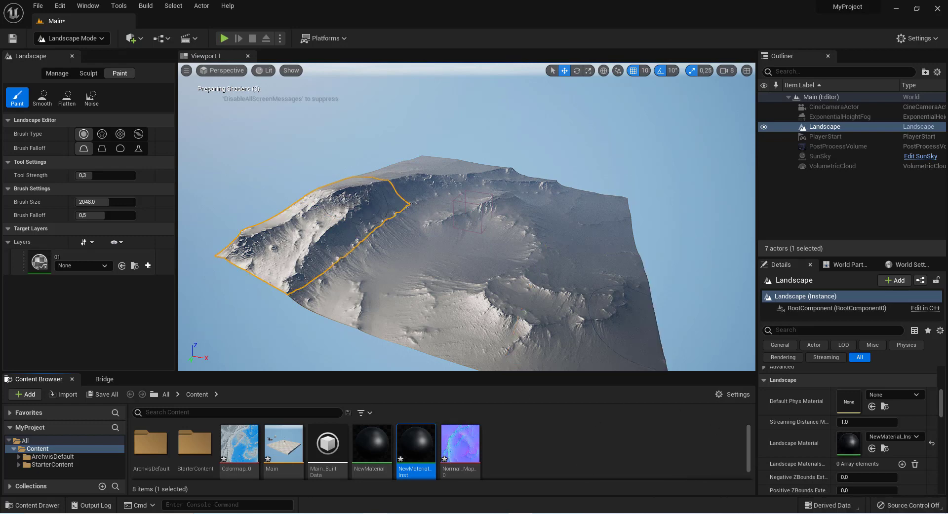
# Step: Create a Weight-Blended layer info for layer 01, saved as 01_LayerInfo in Content
pyautogui.click(151, 271)
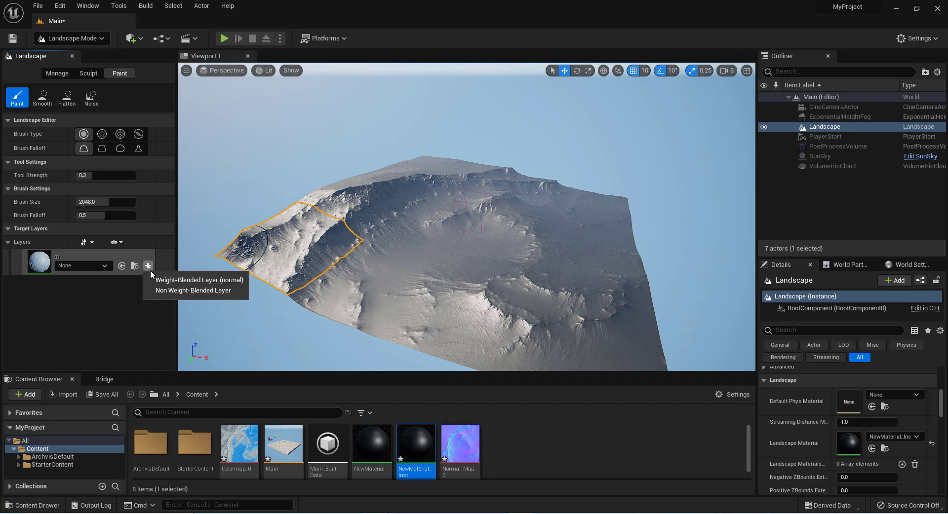
pyautogui.click(181, 285)
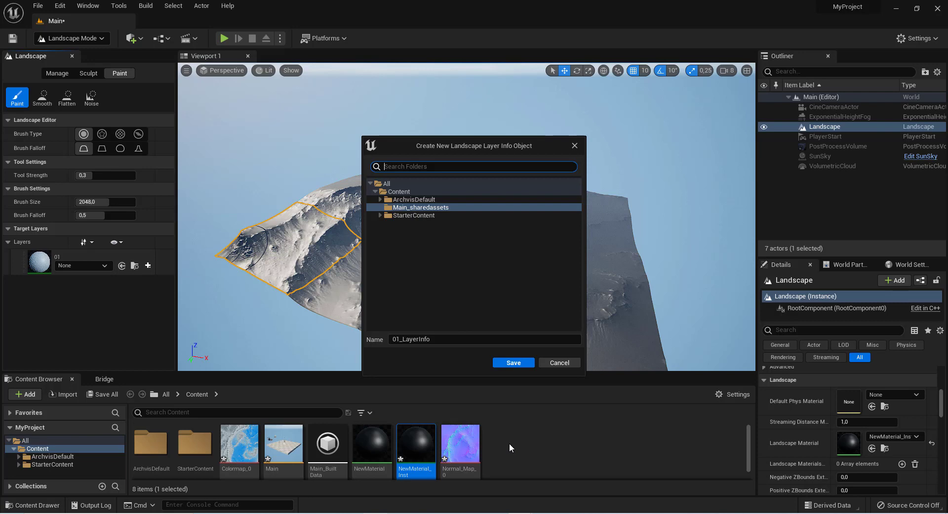
pyautogui.click(401, 192)
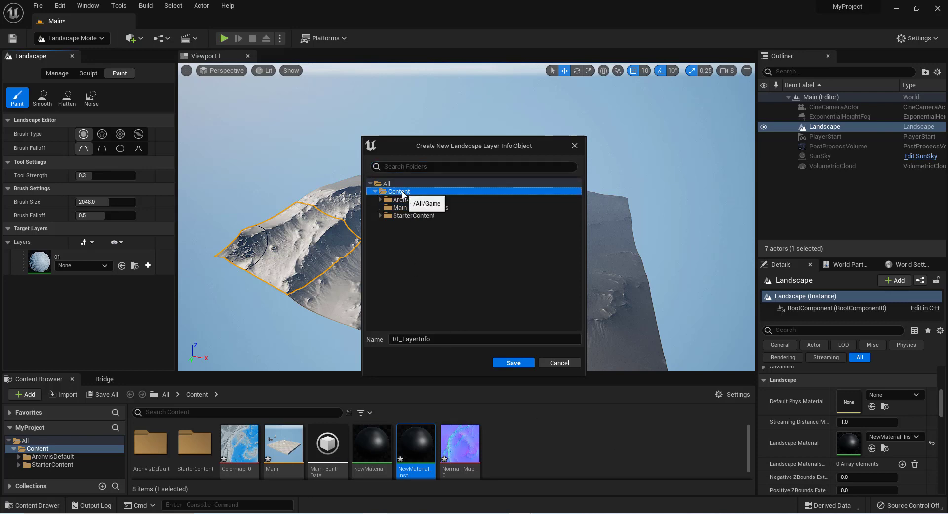
pyautogui.click(514, 363)
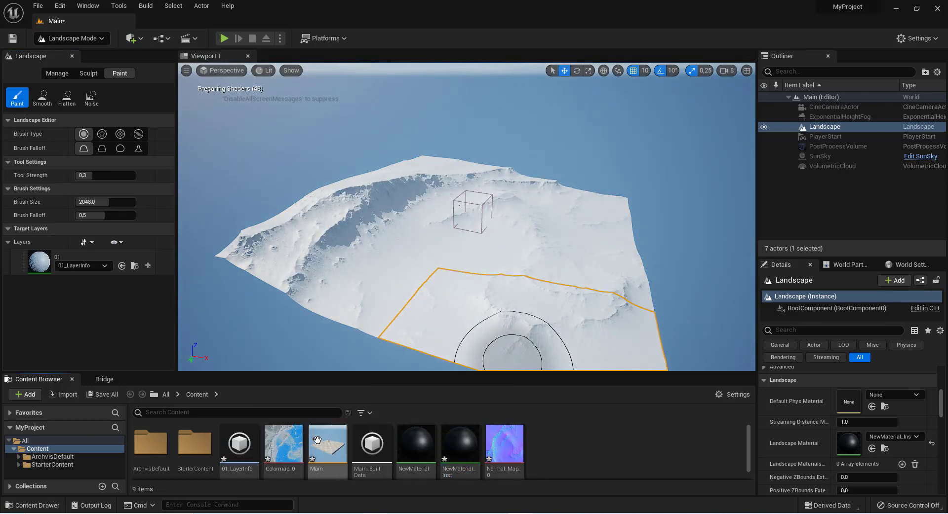
# Step: Use Fill Layer on target layer 01 to cover the entire landscape
pyautogui.click(239, 445)
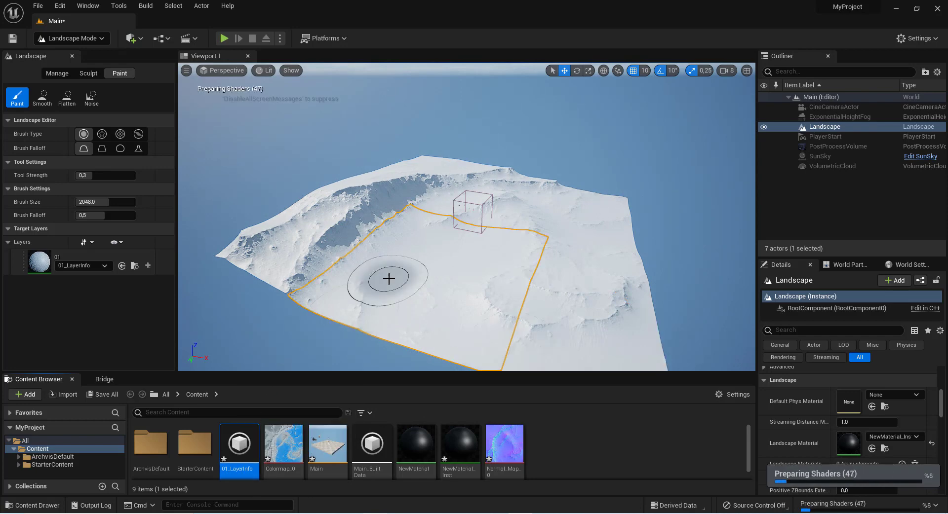
pyautogui.scroll(5, 474, 281)
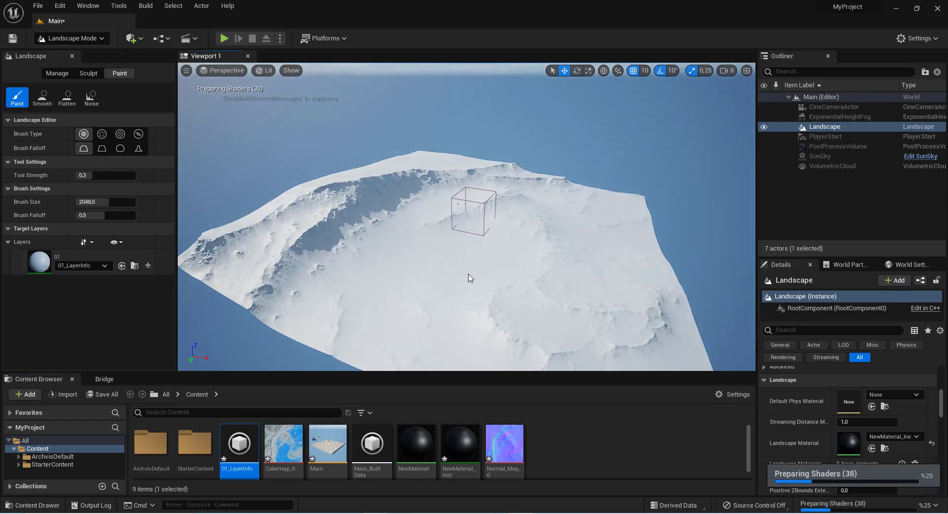
pyautogui.rightClick(87, 252)
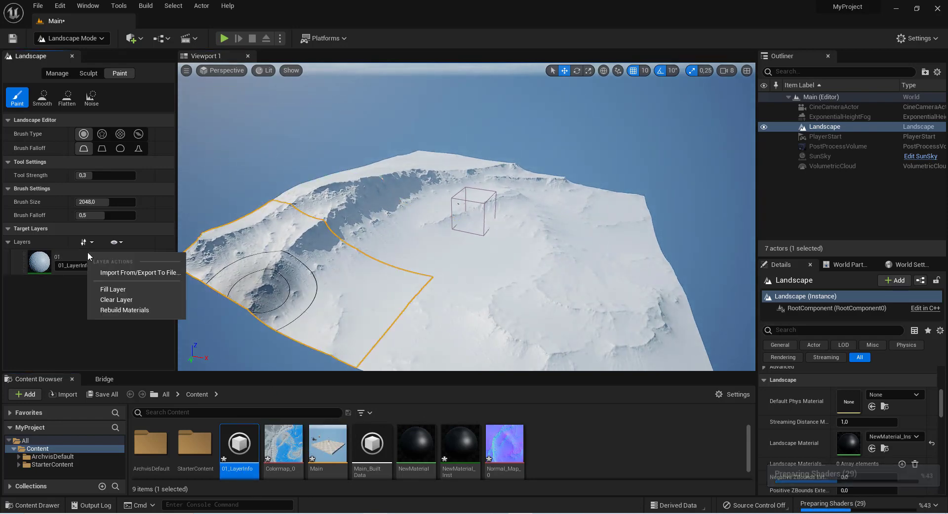
pyautogui.click(129, 290)
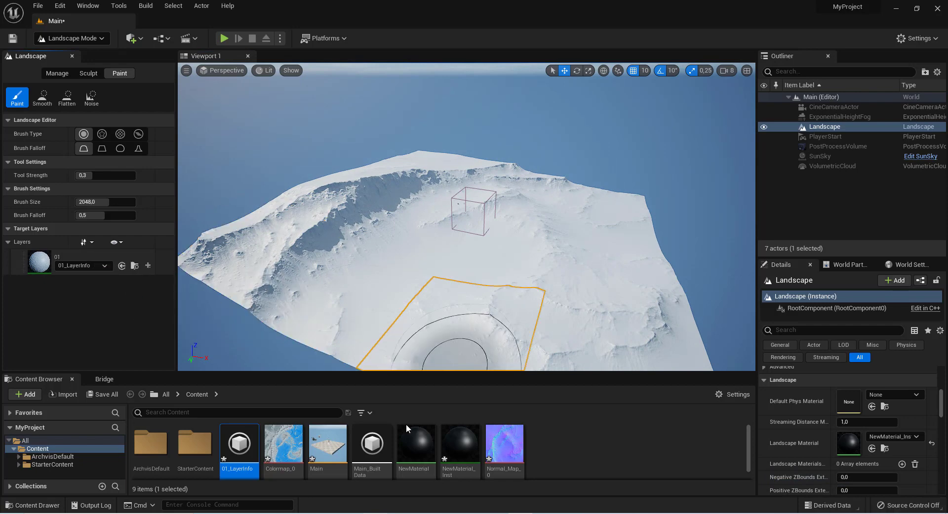
pyautogui.moveTo(489, 439)
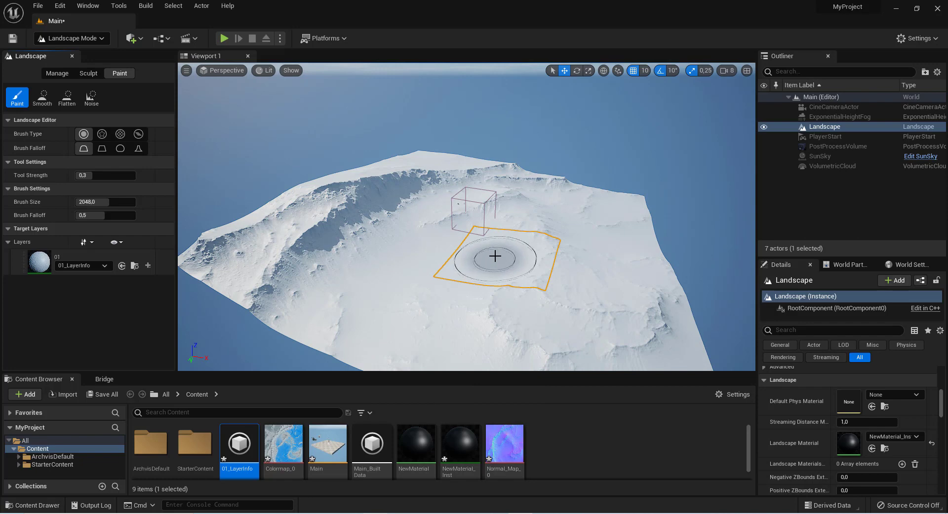
pyautogui.moveTo(494, 261)
pyautogui.mouseDown(button='right')
pyautogui.moveTo(494, 269)
pyautogui.moveTo(509, 246)
pyautogui.mouseUp(button='right')
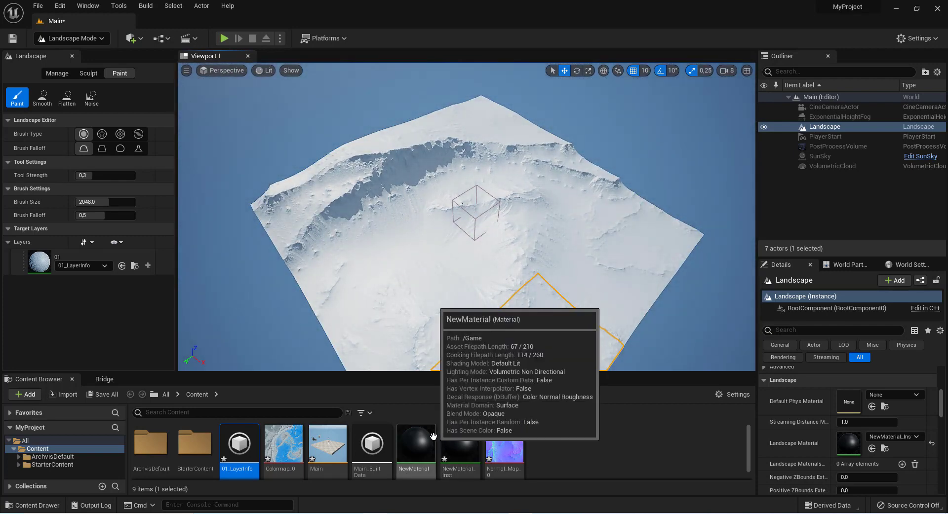
# Step: Open NewMaterial_Inst in a narrowed editor beside the viewport and tick the Tex_scalar override
pyautogui.doubleClick(472, 429)
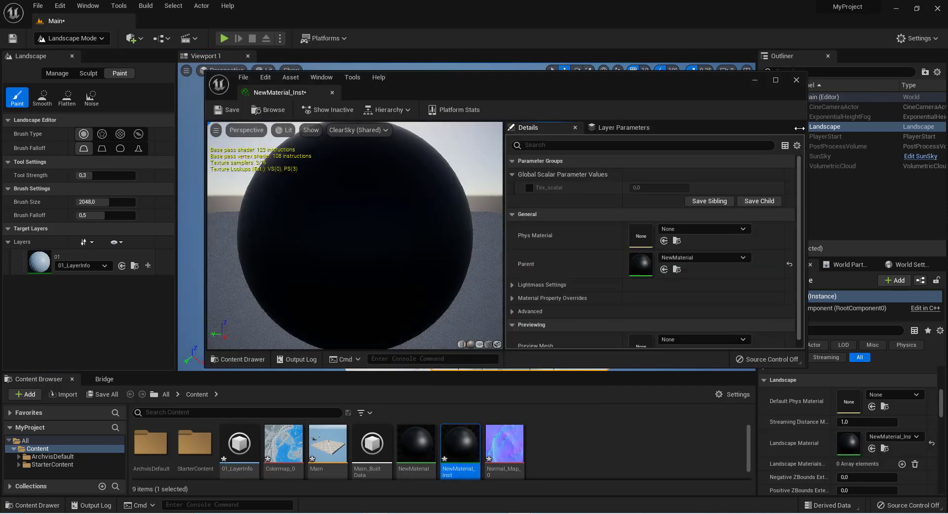
pyautogui.click(872, 448)
pyautogui.moveTo(552, 85); pyautogui.dragTo(613, 78)
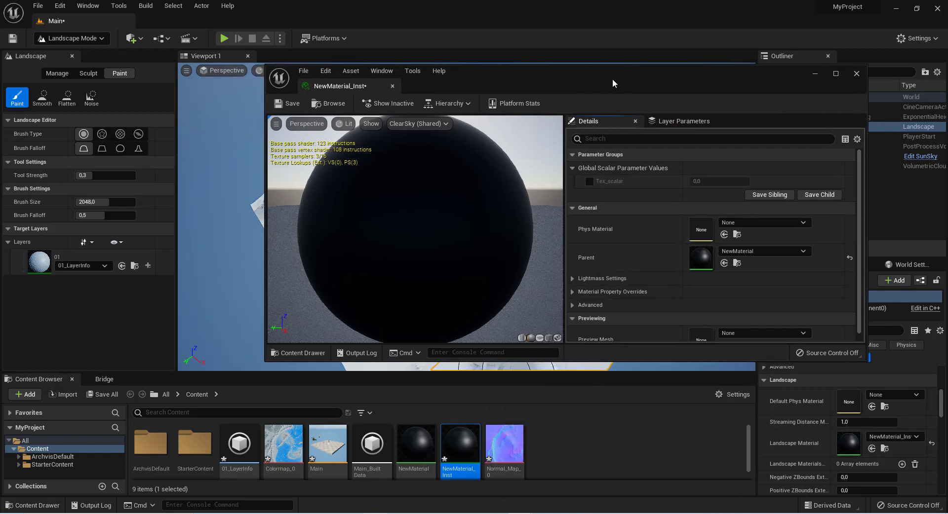
pyautogui.click(591, 180)
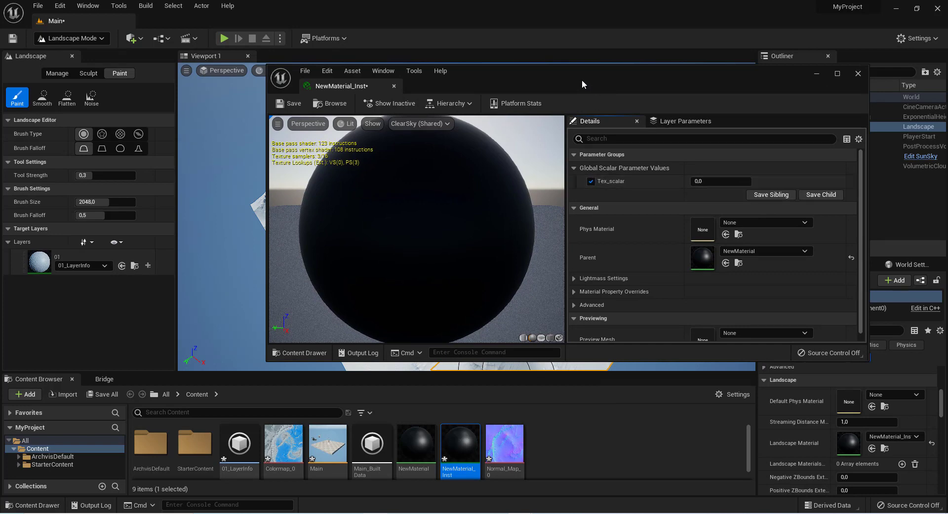
pyautogui.moveTo(267, 286); pyautogui.dragTo(517, 285)
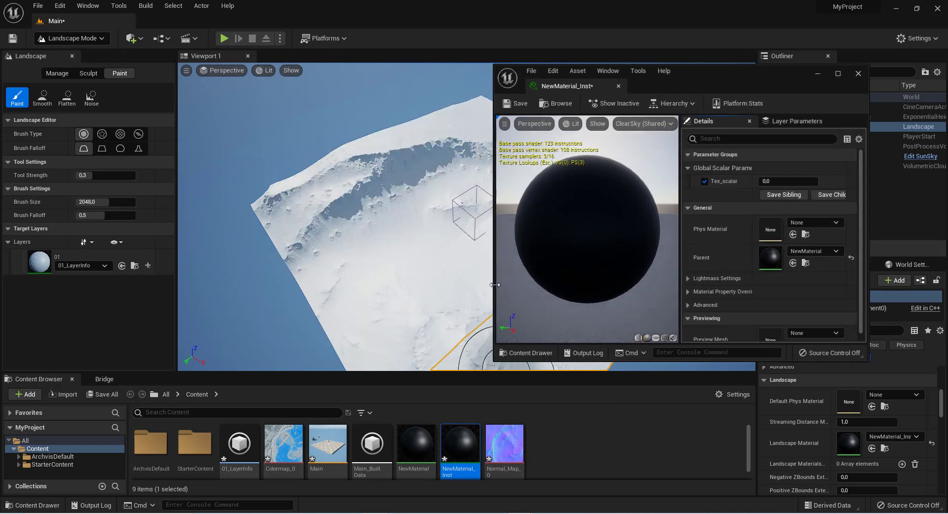
pyautogui.moveTo(461, 166); pyautogui.dragTo(459, 195, button='right')
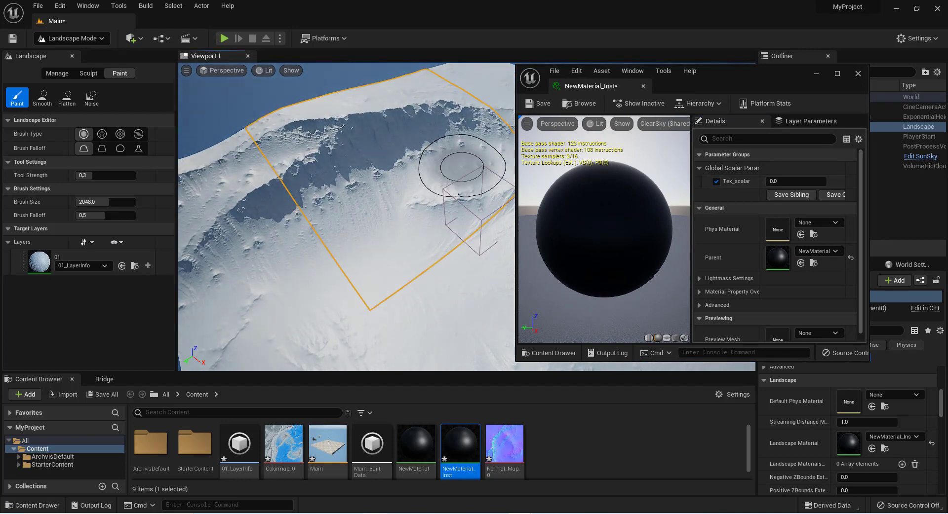
pyautogui.scroll(2, 459, 195)
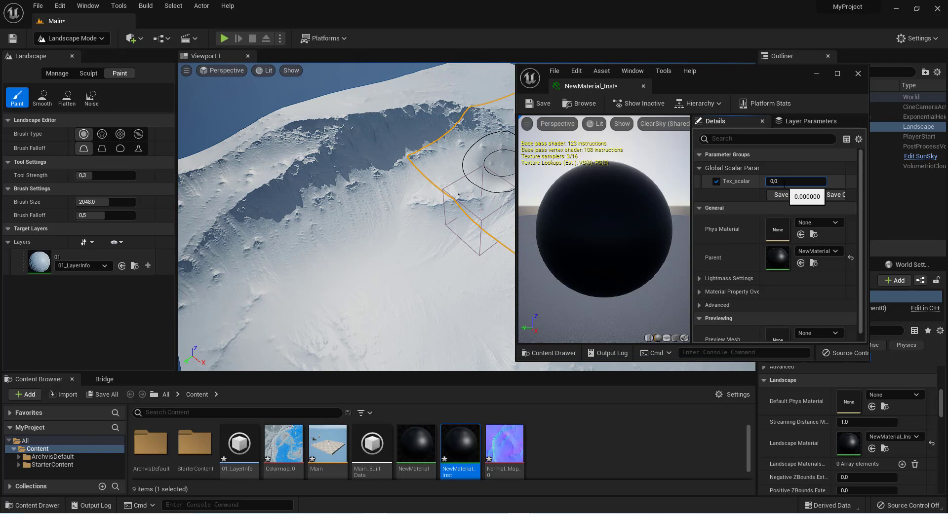
# Step: Adjust NewMaterial_Inst's Tex_scalar, trimming it to 0.001, and check the texture on the terrain
pyautogui.write('0049')
pyautogui.press('Return')
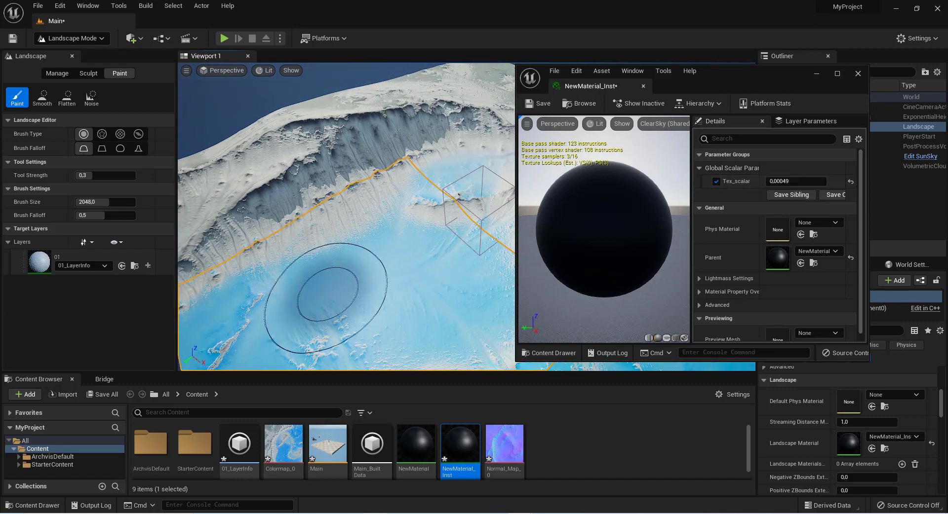
pyautogui.moveTo(328, 297); pyautogui.dragTo(328, 297, button='right')
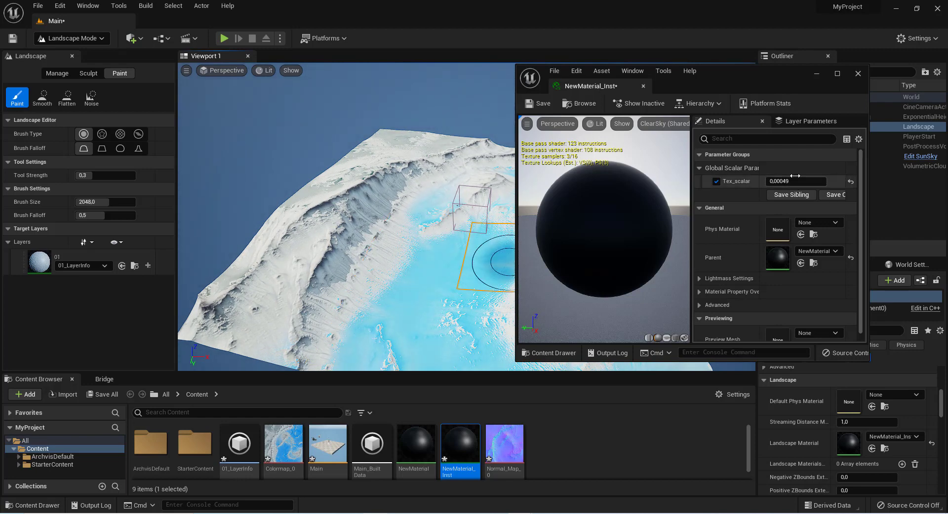
pyautogui.click(802, 184)
pyautogui.press('BackSpace')
pyautogui.press('BackSpace')
pyautogui.press('BackSpace')
pyautogui.press('Return')
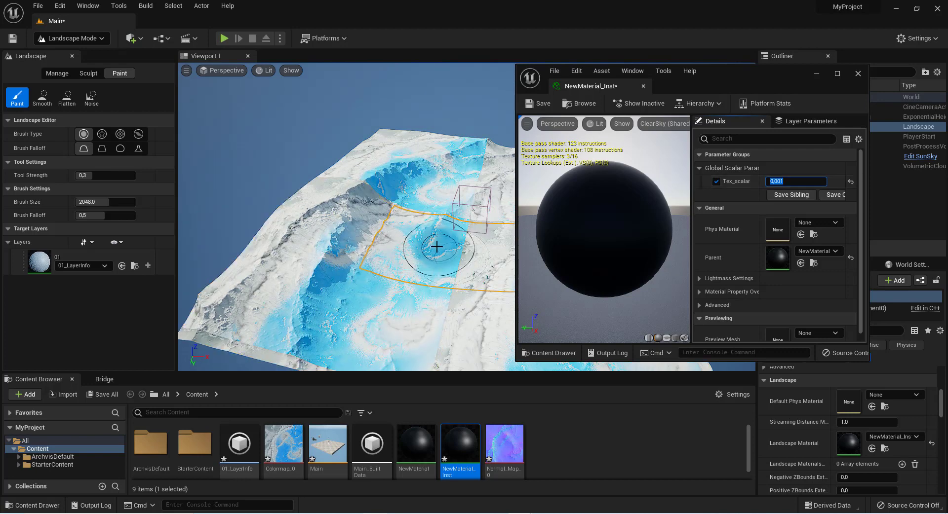
pyautogui.moveTo(437, 246); pyautogui.dragTo(459, 272, button='right')
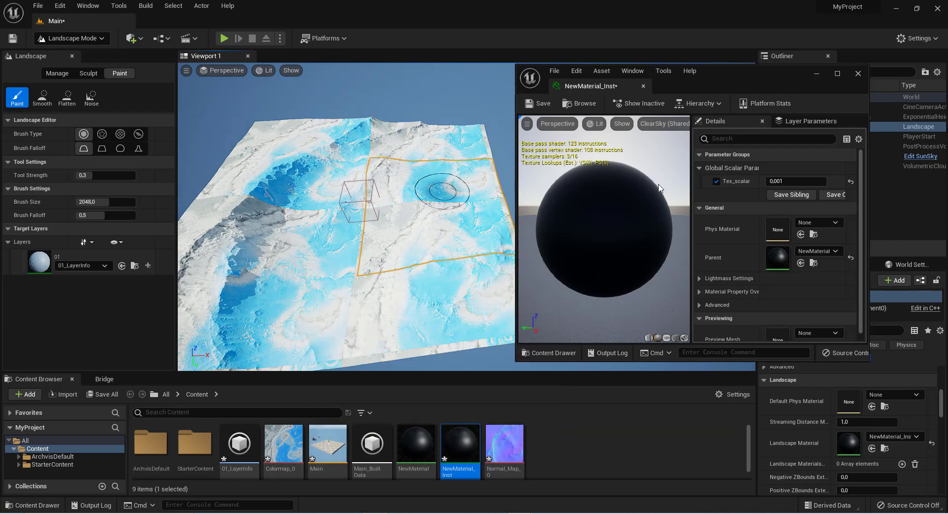
# Step: Re-enter Tex_scalar as 0.001 and pull back to see the whole landscape
pyautogui.click(787, 180)
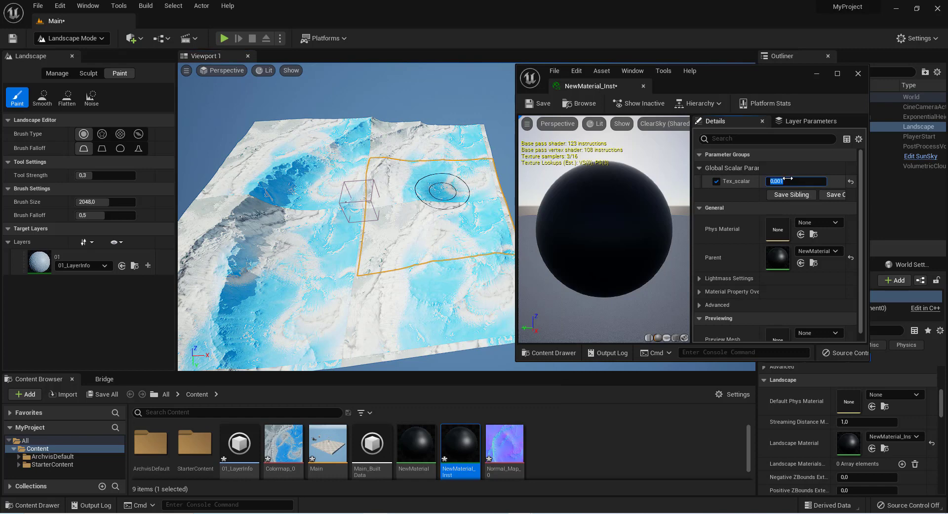
pyautogui.write('0.001')
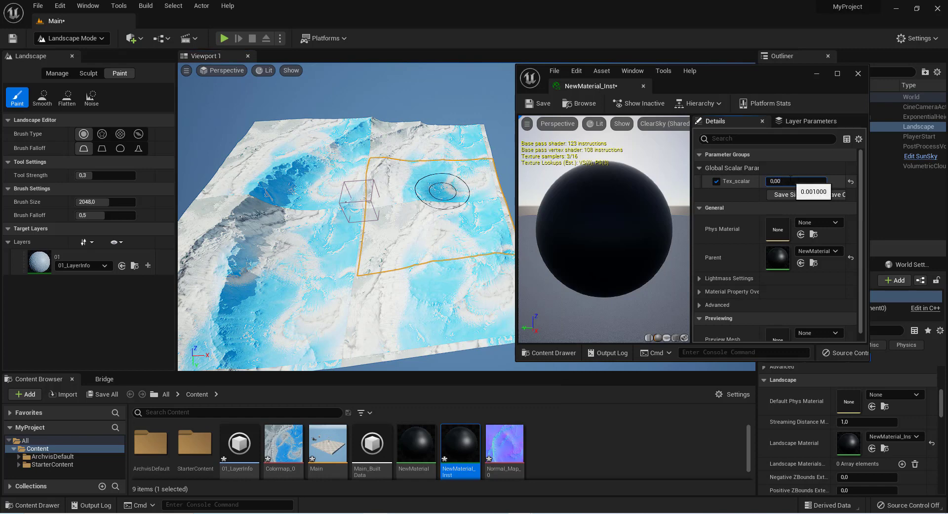
pyautogui.write('049')
pyautogui.press('Return')
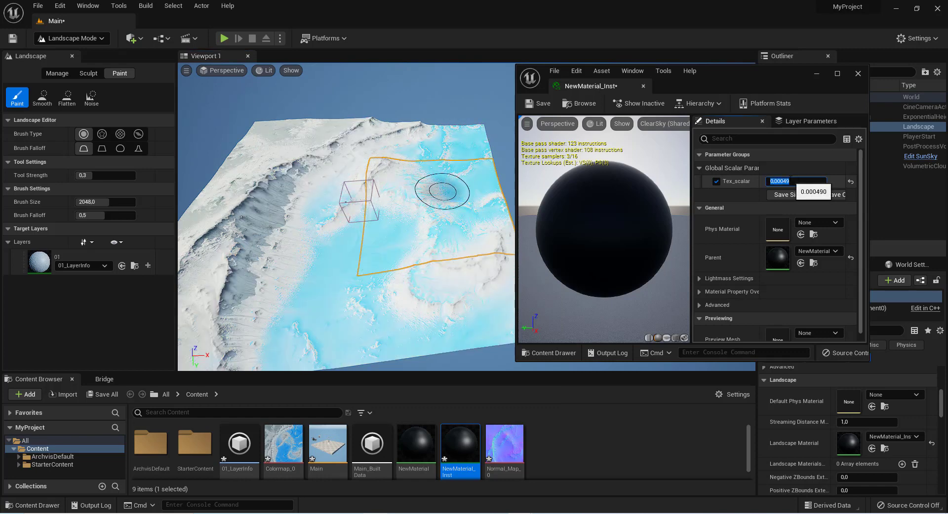
pyautogui.scroll(2, 373, 259)
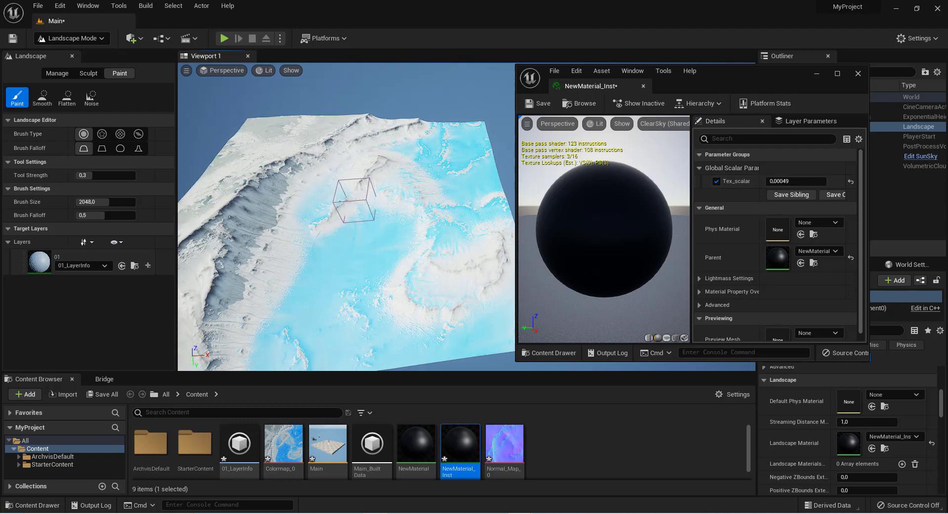
pyautogui.scroll(2, 374, 259)
pyautogui.moveTo(374, 260); pyautogui.dragTo(374, 259, button='right')
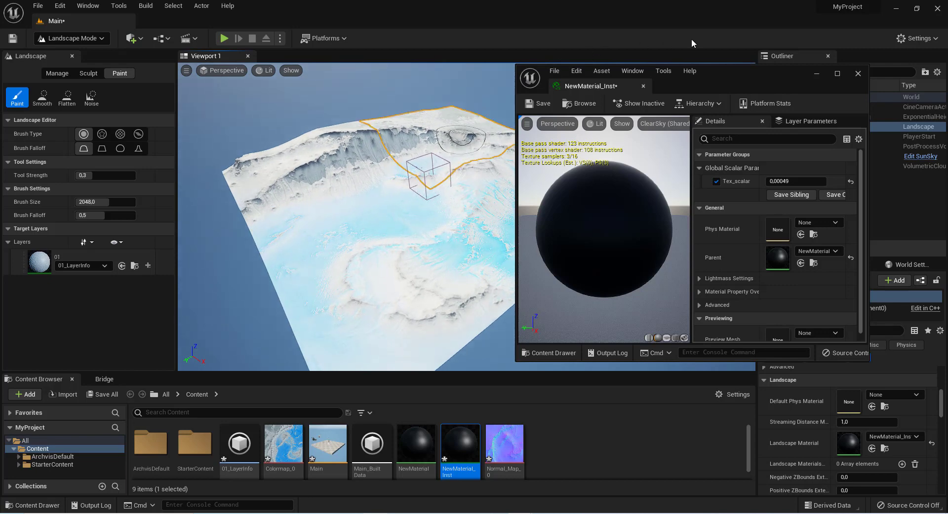
# Step: Close the instance editor and fly closer to the snowy cliffs and turquoise ice
pyautogui.click(857, 74)
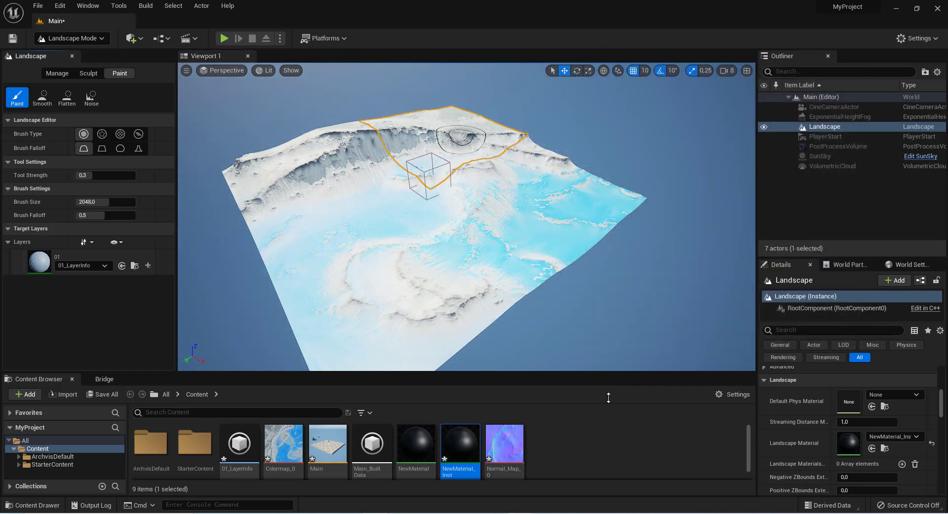
pyautogui.click(585, 442)
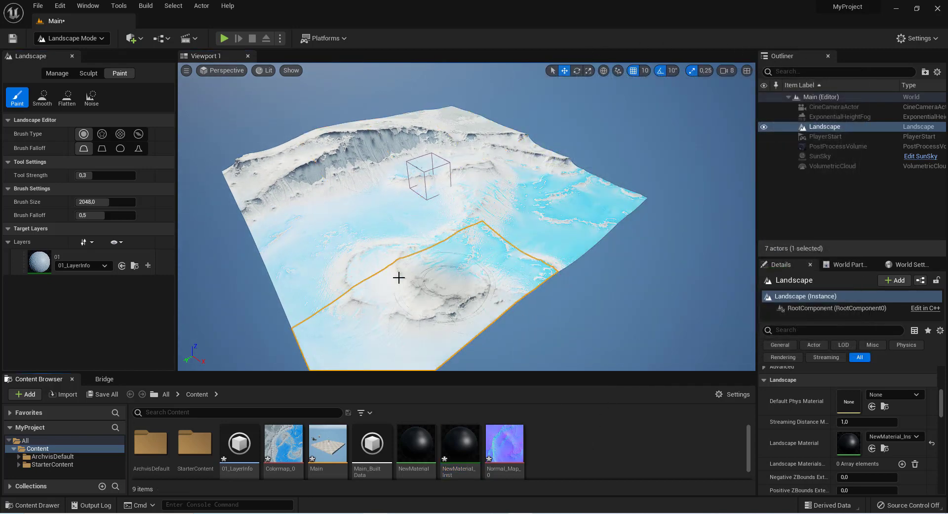
pyautogui.moveTo(362, 250); pyautogui.dragTo(362, 249, button='right')
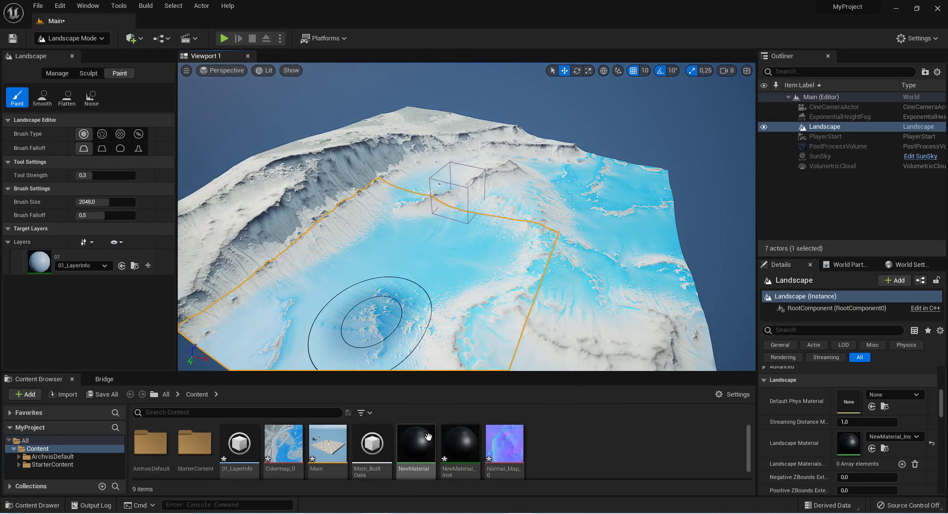
pyautogui.click(410, 441)
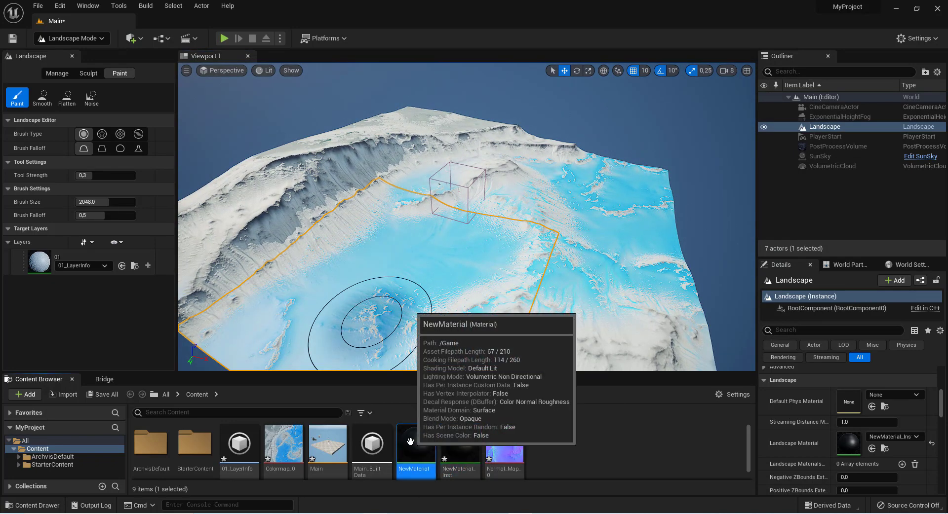
# Step: Open NewMaterial and add a Texture Sample node with Normal_Map_0 to its graph
pyautogui.doubleClick(410, 441)
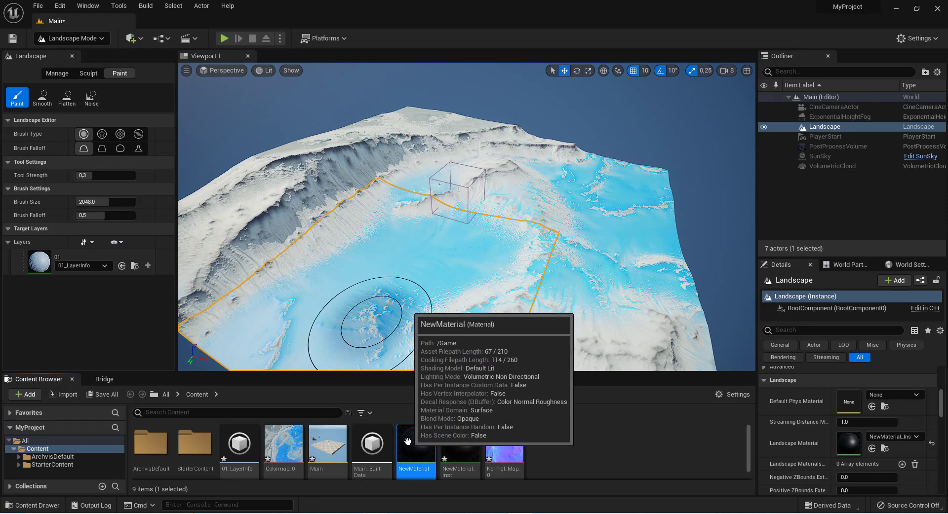
pyautogui.moveTo(676, 256); pyautogui.dragTo(740, 242, button='right')
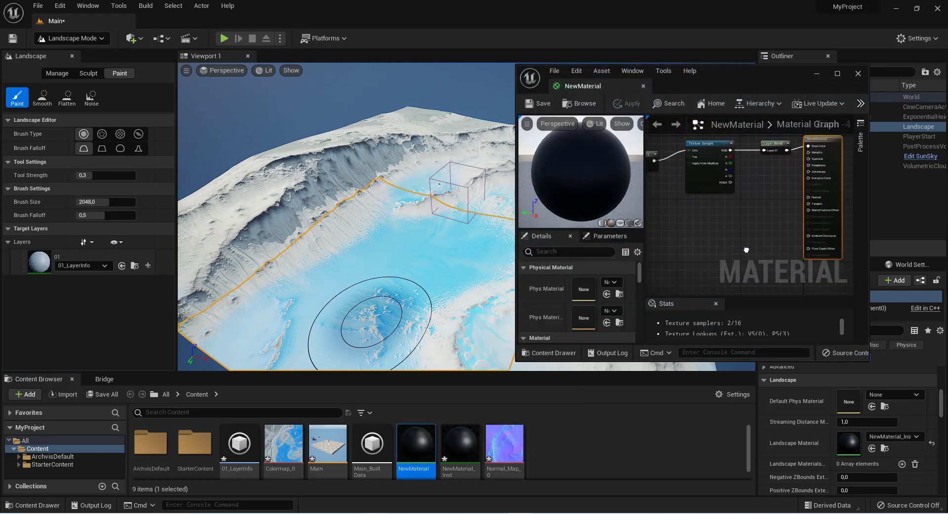
pyautogui.moveTo(504, 444); pyautogui.dragTo(738, 220)
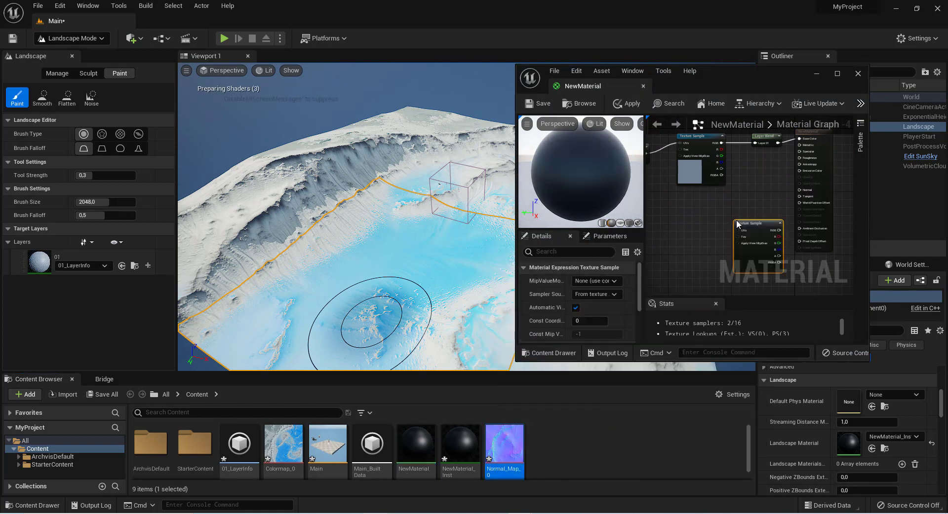
pyautogui.click(837, 75)
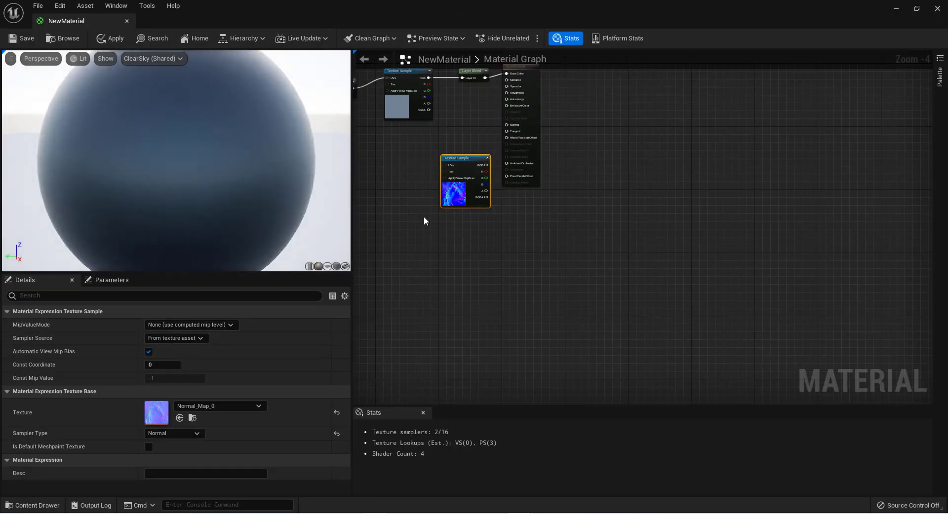
# Step: Widen the material graph and rearrange nodes to make room near the output node
pyautogui.moveTo(424, 217); pyautogui.dragTo(562, 270, button='right')
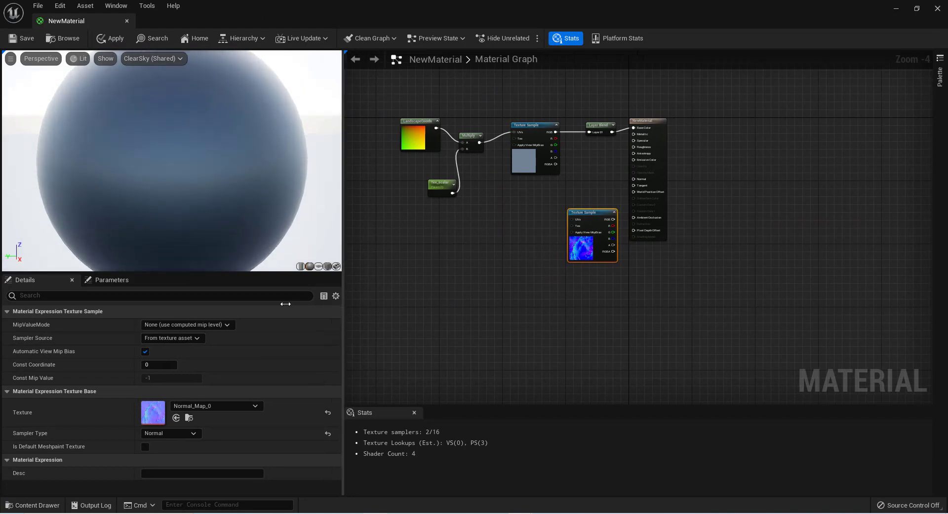
pyautogui.moveTo(352, 306); pyautogui.dragTo(259, 304)
pyautogui.moveTo(328, 298); pyautogui.dragTo(437, 324, button='right')
pyautogui.scroll(3, 556, 190)
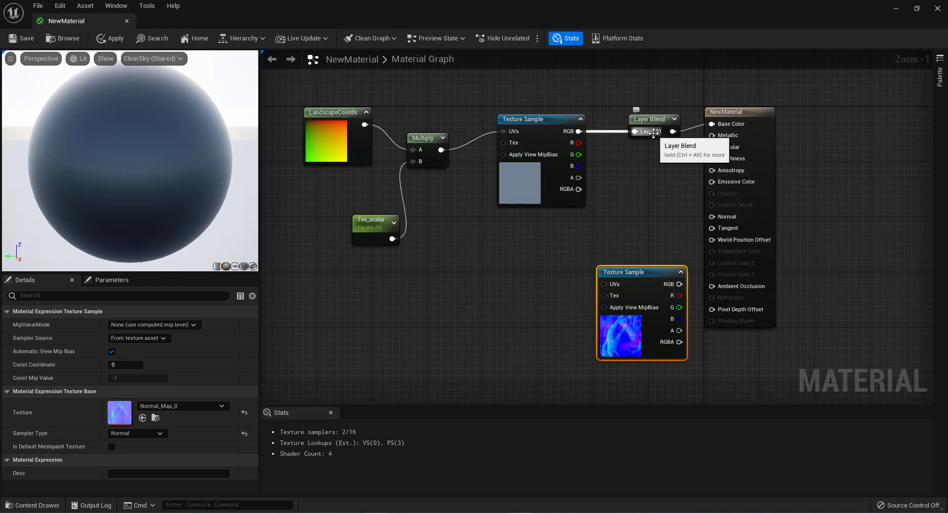
pyautogui.moveTo(623, 271); pyautogui.dragTo(584, 270)
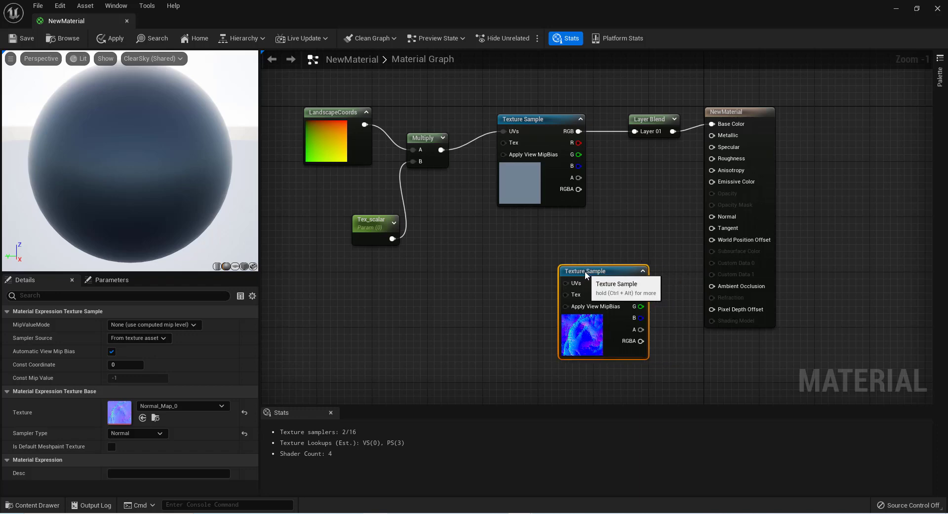
pyautogui.moveTo(741, 113); pyautogui.dragTo(783, 119)
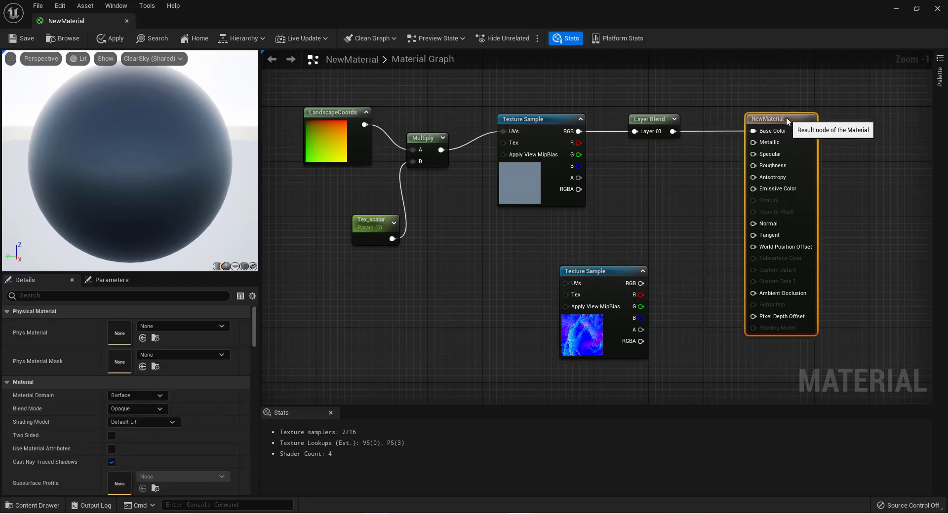
# Step: Duplicate the Layer Blend node below the original and wire the copy into Normal
pyautogui.click(652, 120)
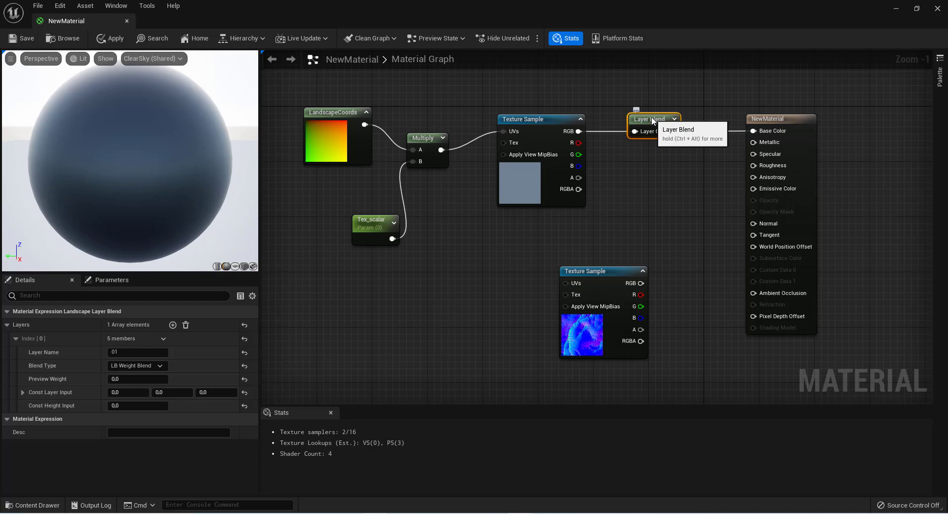
pyautogui.hotkey('ctrl', 'c')
pyautogui.hotkey('ctrl', 'v')
pyautogui.moveTo(711, 174); pyautogui.dragTo(679, 223)
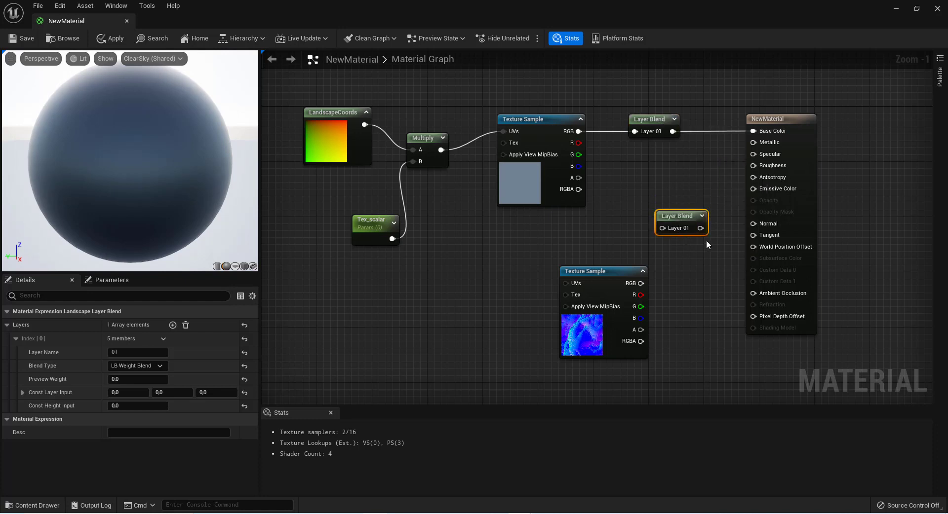
pyautogui.moveTo(699, 228); pyautogui.dragTo(754, 223)
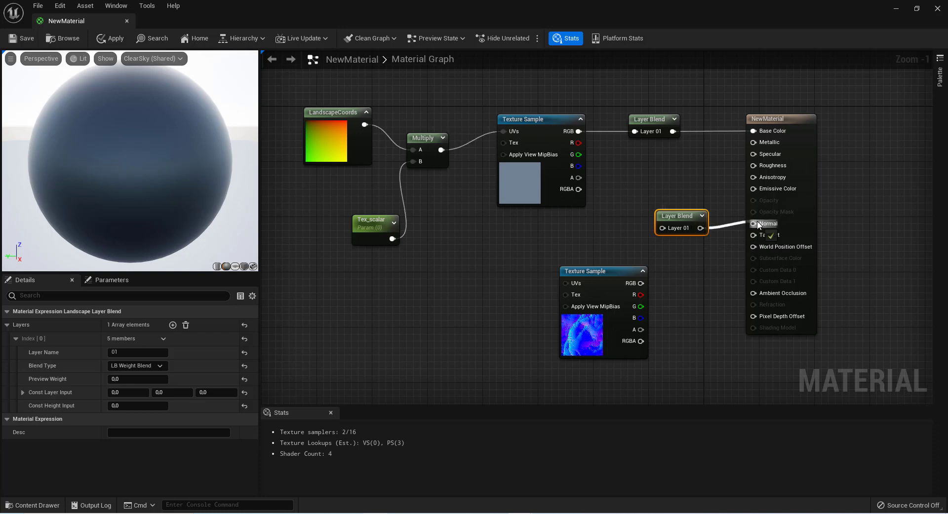
pyautogui.moveTo(598, 271); pyautogui.dragTo(582, 272)
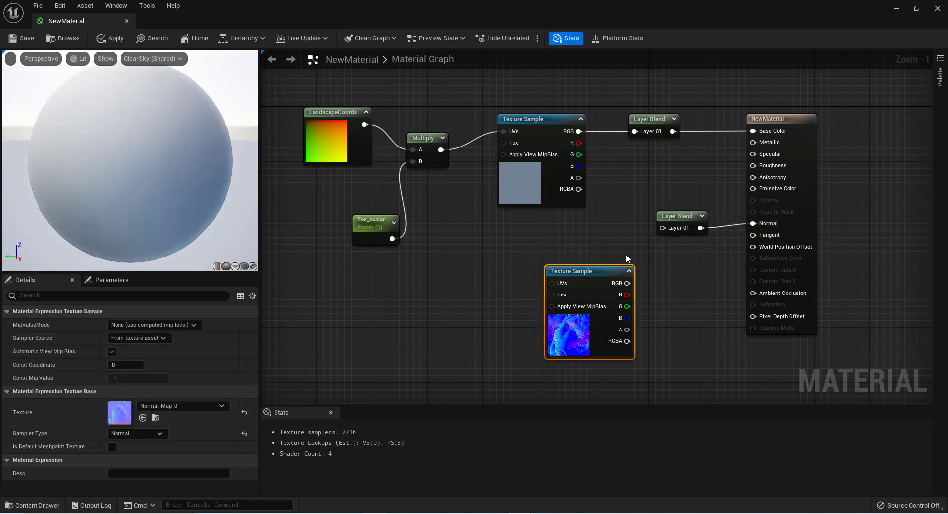
pyautogui.click(667, 219)
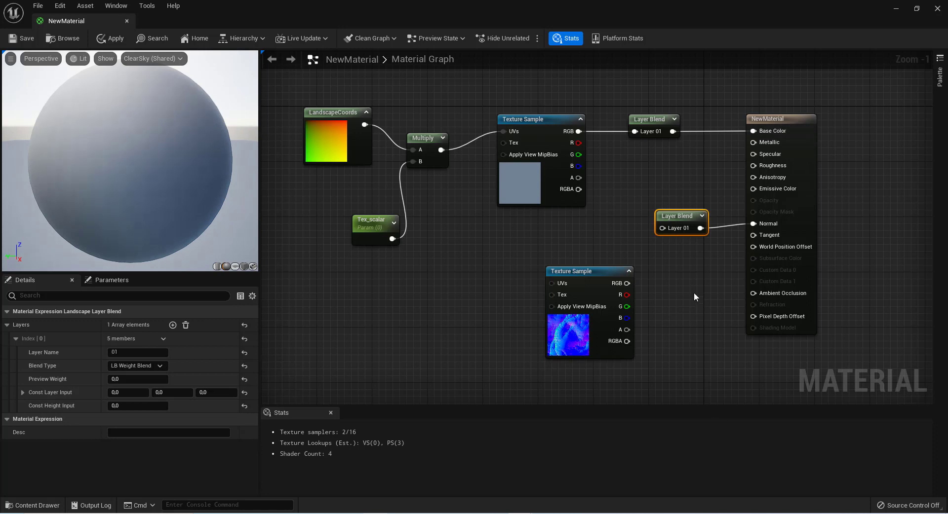
# Step: Compare both Layer Blend nodes' settings and wire the lower Layer Blend into the Normal input
pyautogui.click(650, 123)
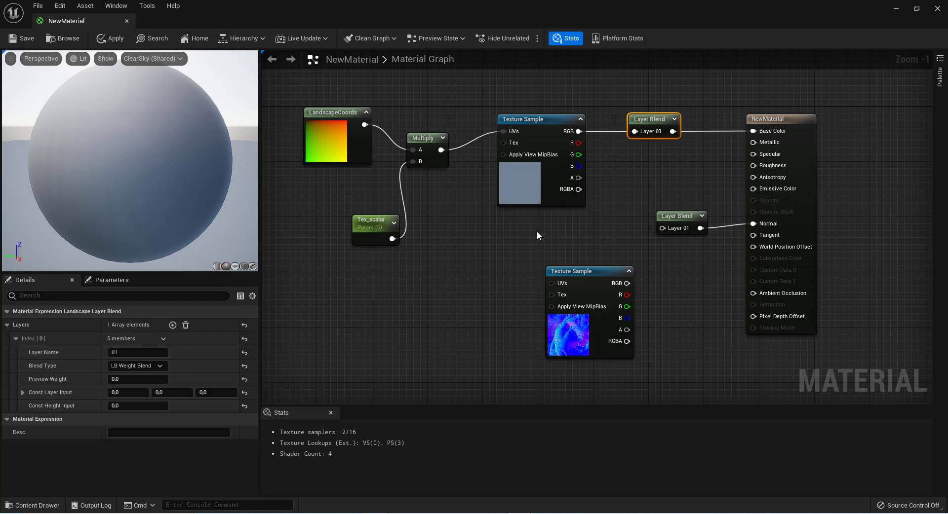
pyautogui.click(671, 216)
pyautogui.click(651, 119)
pyautogui.click(677, 217)
pyautogui.moveTo(701, 229); pyautogui.dragTo(745, 230)
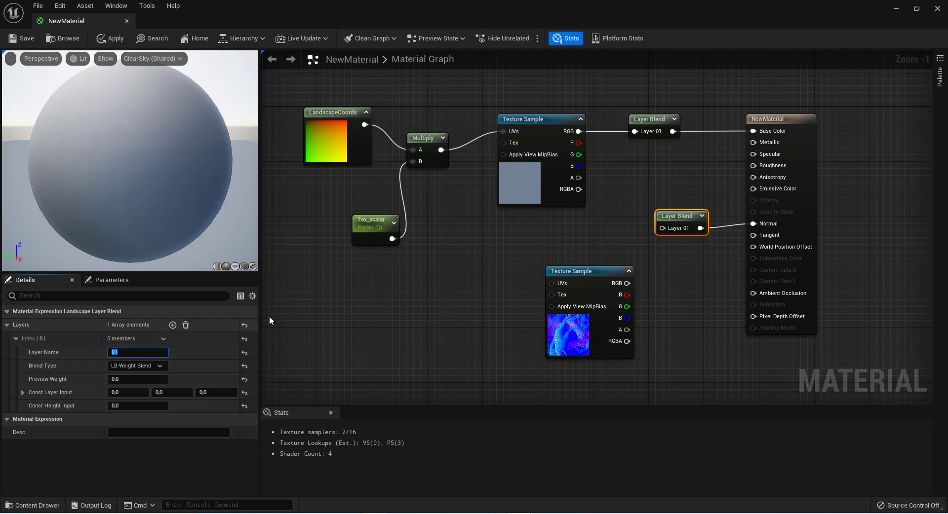
# Step: Feed the normal-map RGB into the lower Layer Blend's Layer 01, with UVs from Multiply
pyautogui.click(665, 126)
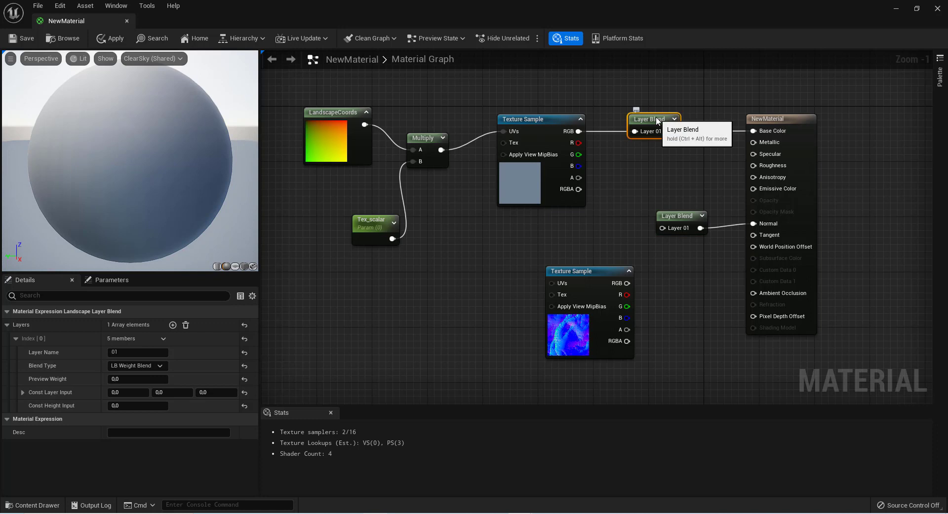
pyautogui.click(678, 227)
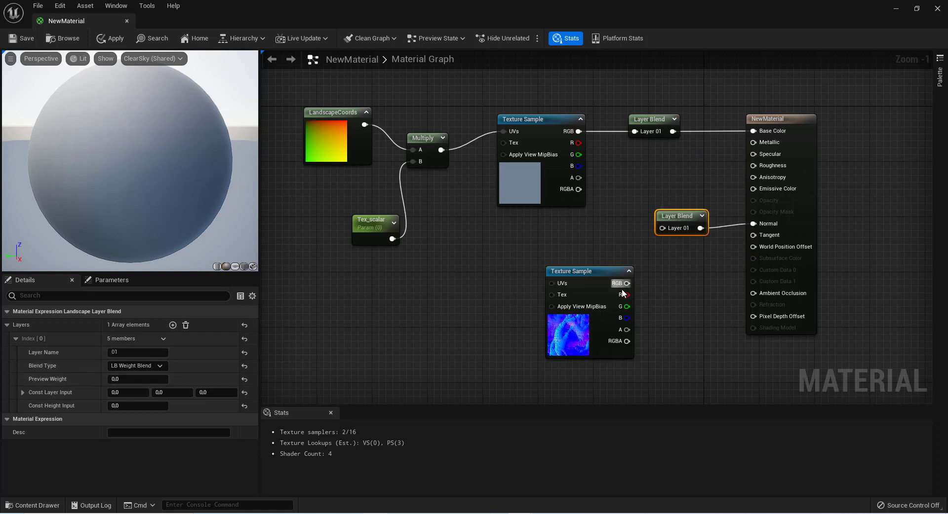
pyautogui.moveTo(626, 285); pyautogui.dragTo(660, 227)
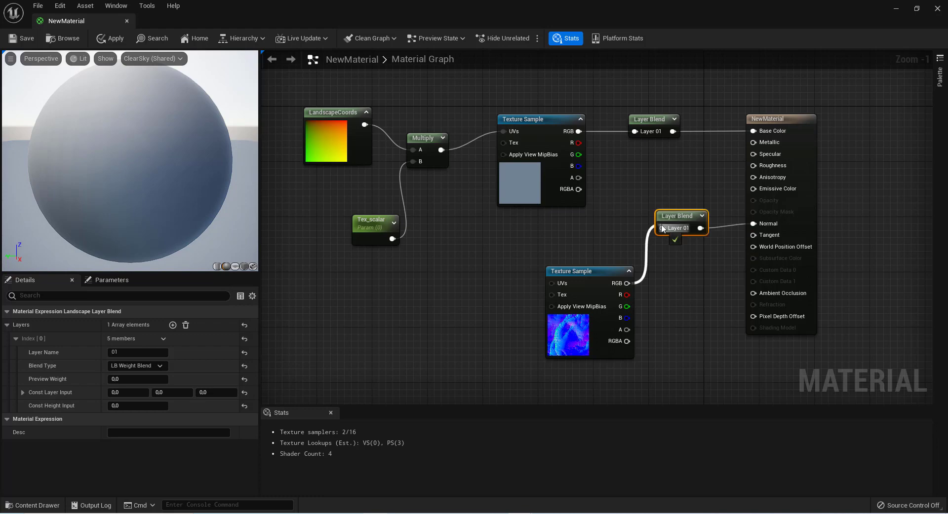
pyautogui.moveTo(660, 227); pyautogui.dragTo(662, 228)
pyautogui.moveTo(595, 272); pyautogui.dragTo(545, 272)
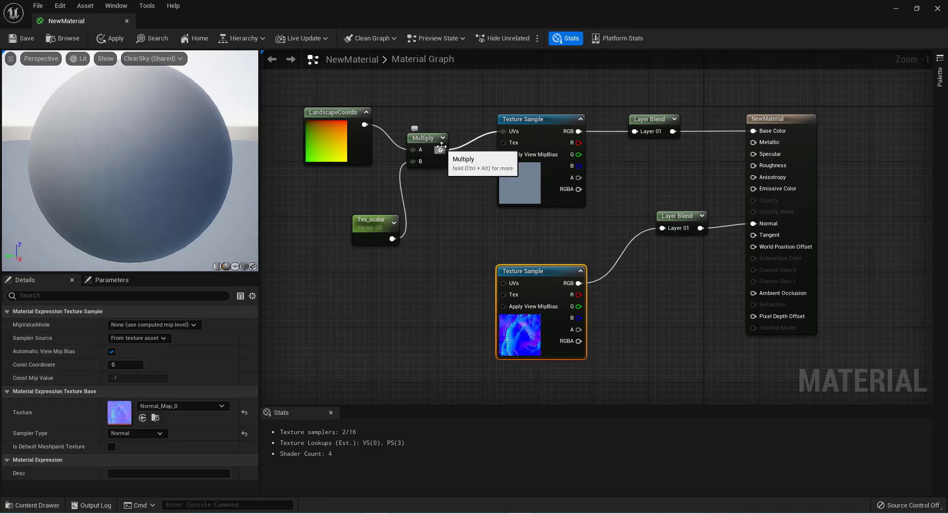
pyautogui.moveTo(441, 147); pyautogui.dragTo(500, 284)
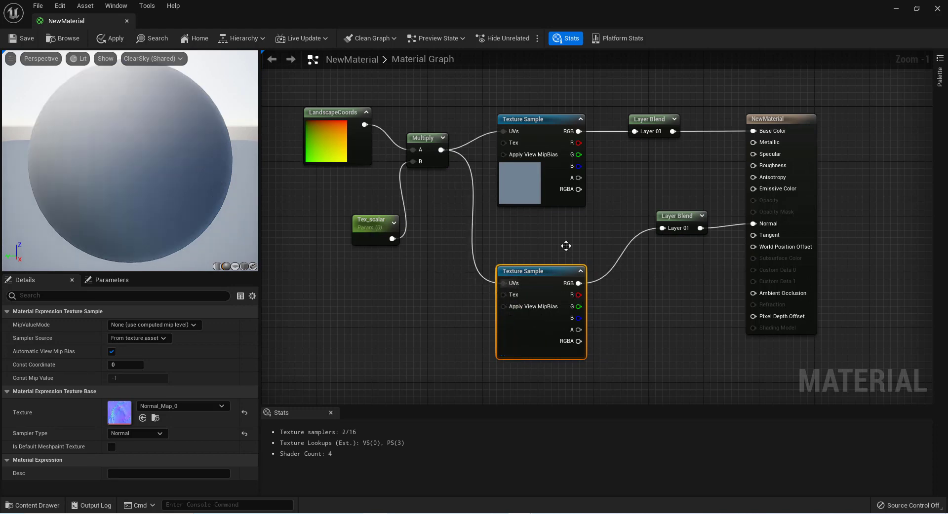
pyautogui.click(918, 9)
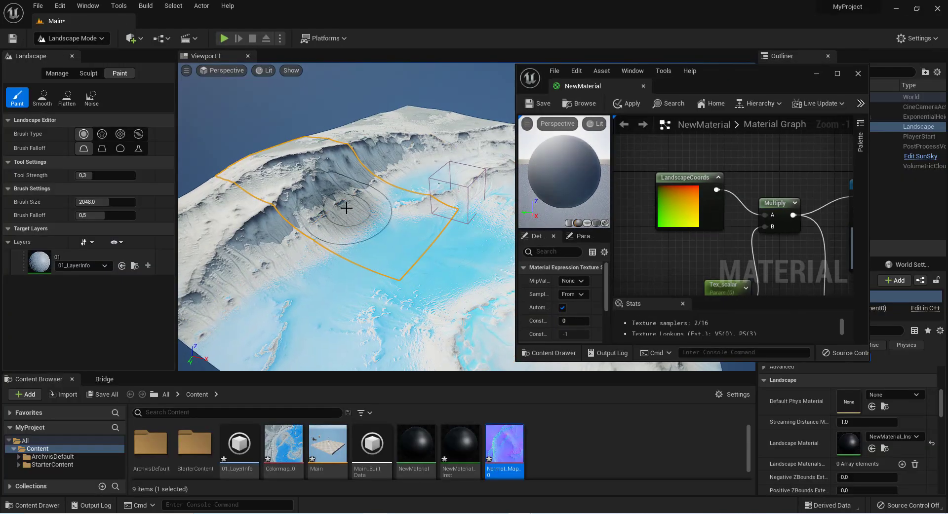
# Step: Close the NewMaterial editor, frame the landscape with F, and orbit to inspect the snowy material
pyautogui.scroll(5, 346, 208)
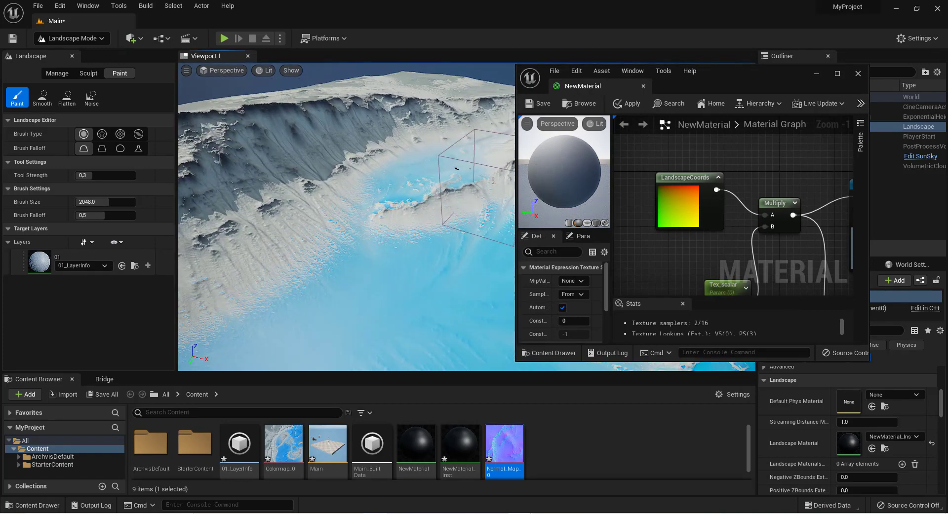
pyautogui.moveTo(457, 168); pyautogui.dragTo(493, 148, button='right')
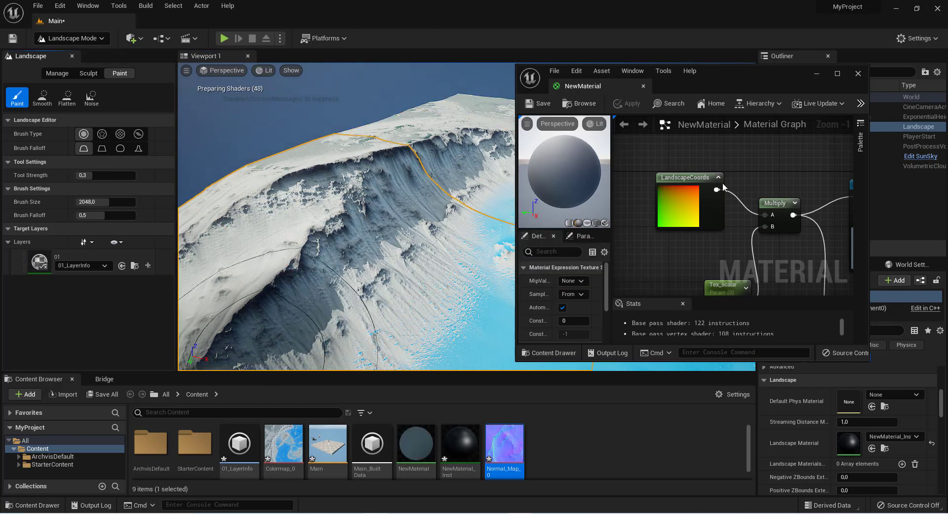
pyautogui.click(857, 74)
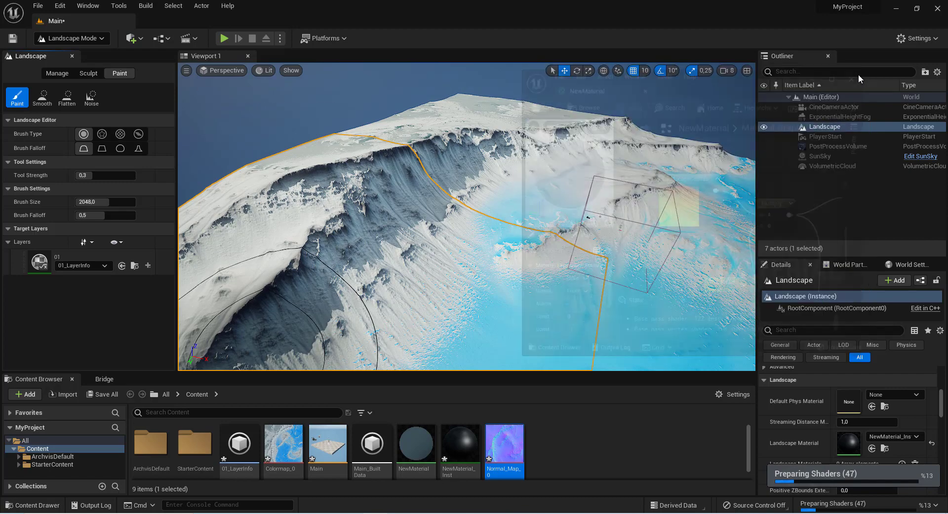
pyautogui.press('f')
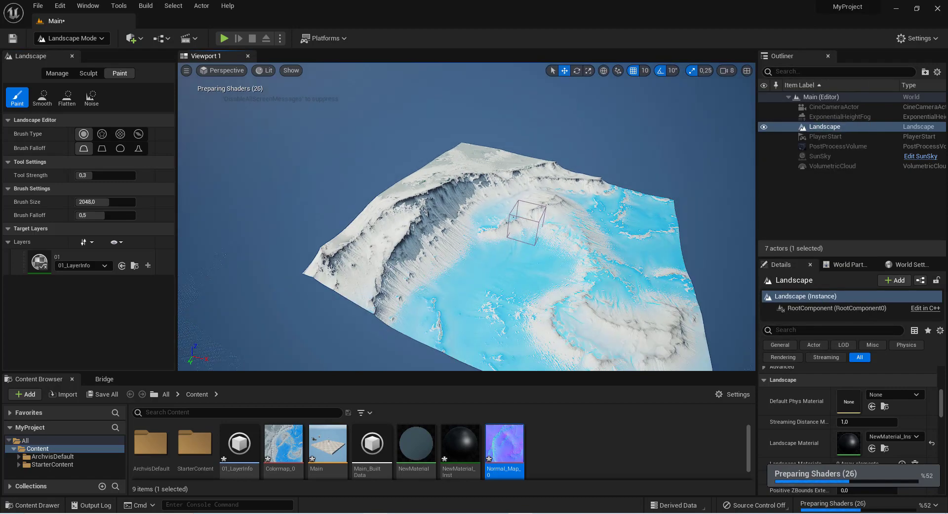
pyautogui.moveTo(528, 212)
pyautogui.mouseDown(button='right')
pyautogui.moveTo(529, 188)
pyautogui.moveTo(553, 187)
pyautogui.mouseUp(button='right')
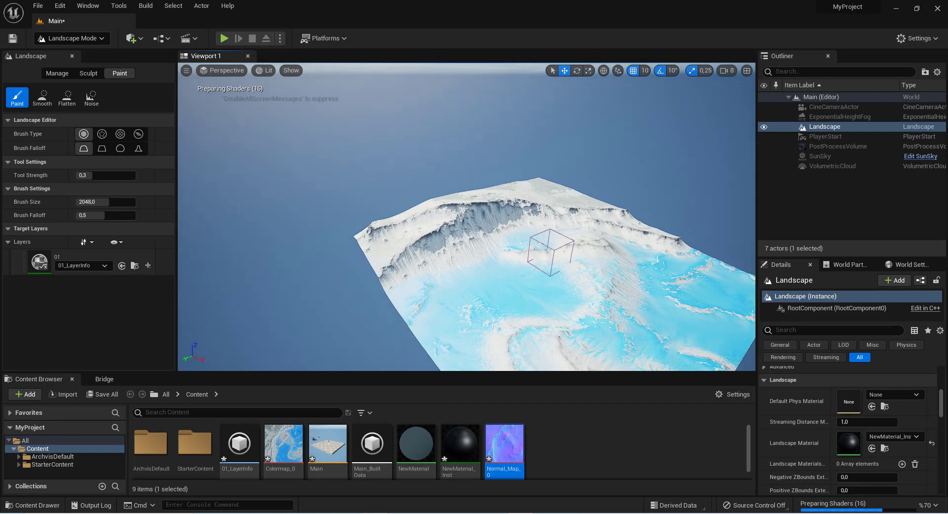
pyautogui.scroll(3, 523, 274)
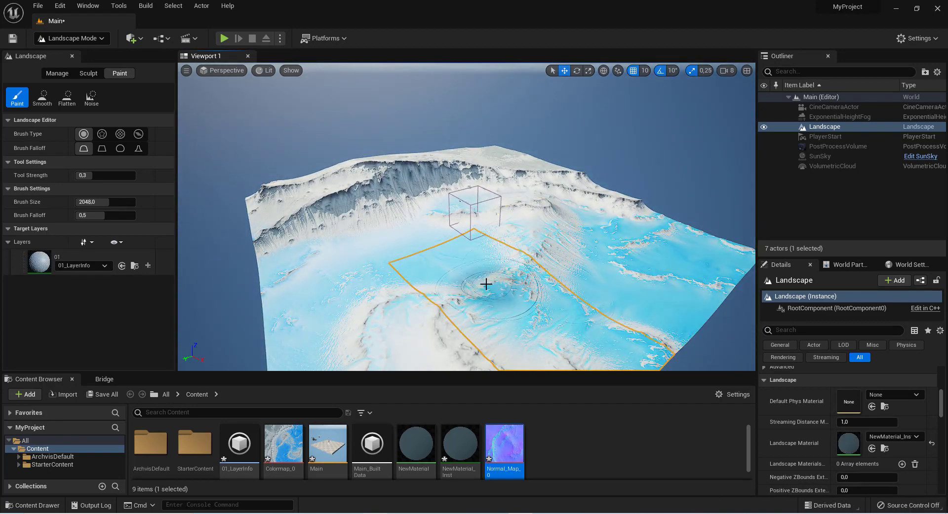
pyautogui.scroll(5, 484, 281)
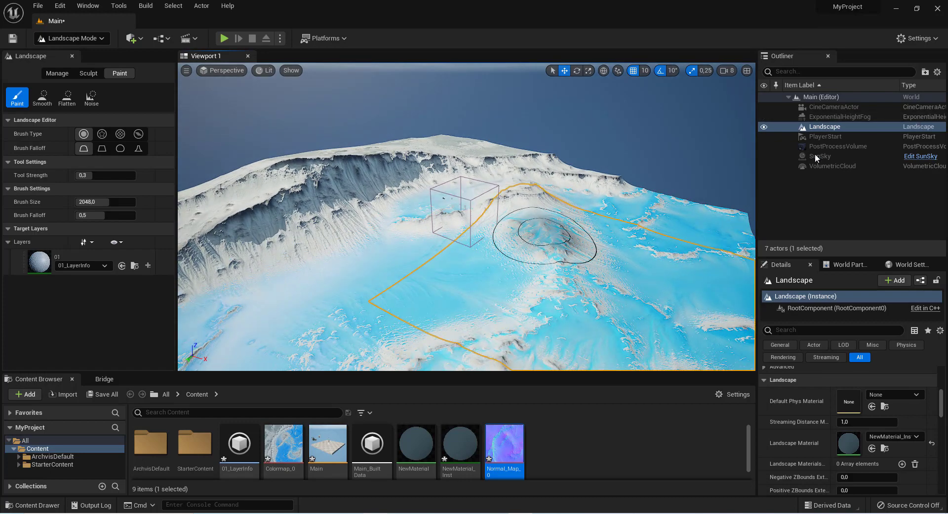
pyautogui.click(86, 43)
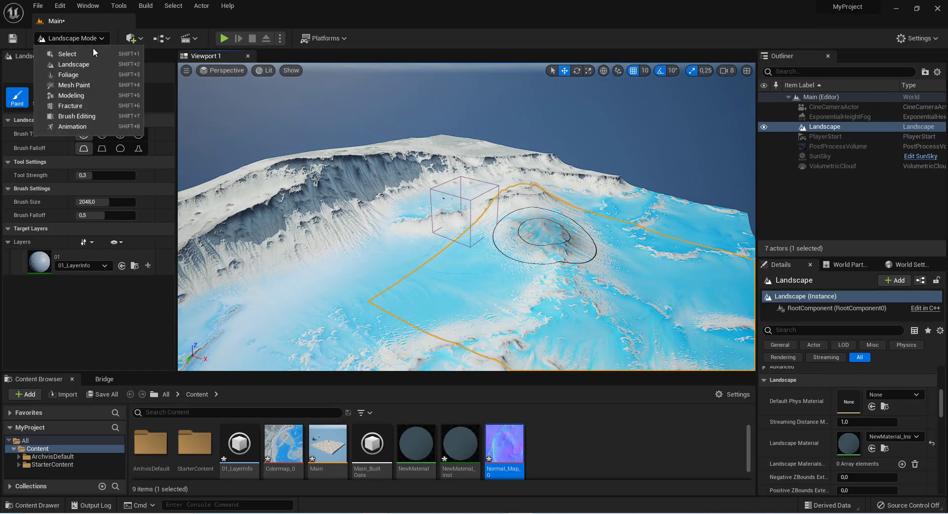
# Step: Switch to Select Mode and select the SunSky actor, scrolling Details to its sun settings
pyautogui.click(95, 50)
pyautogui.click(837, 164)
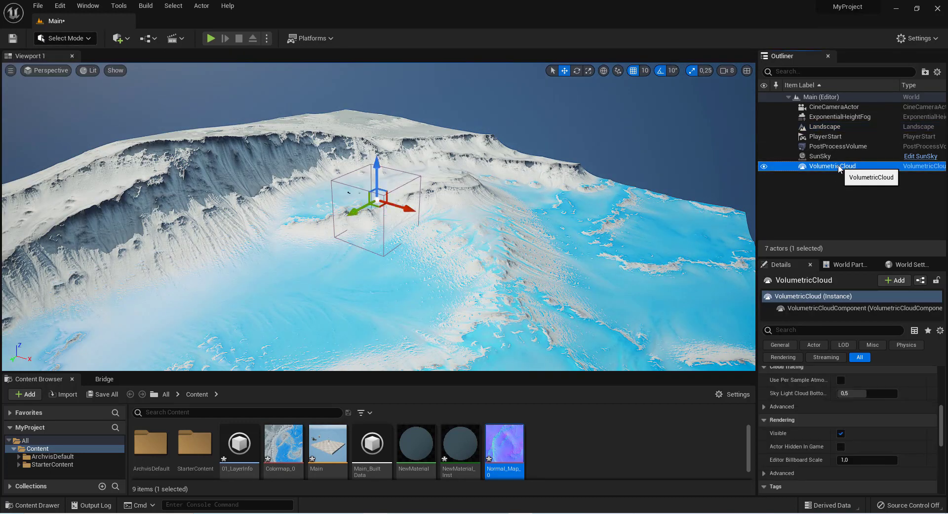
pyautogui.click(822, 156)
pyautogui.scroll(-5, 794, 409)
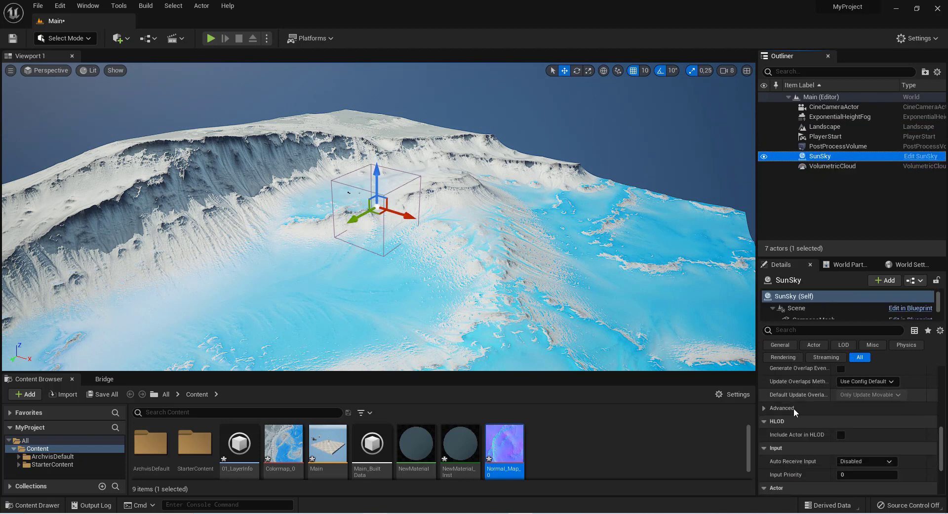
pyautogui.scroll(-5, 794, 410)
pyautogui.scroll(-1, 793, 408)
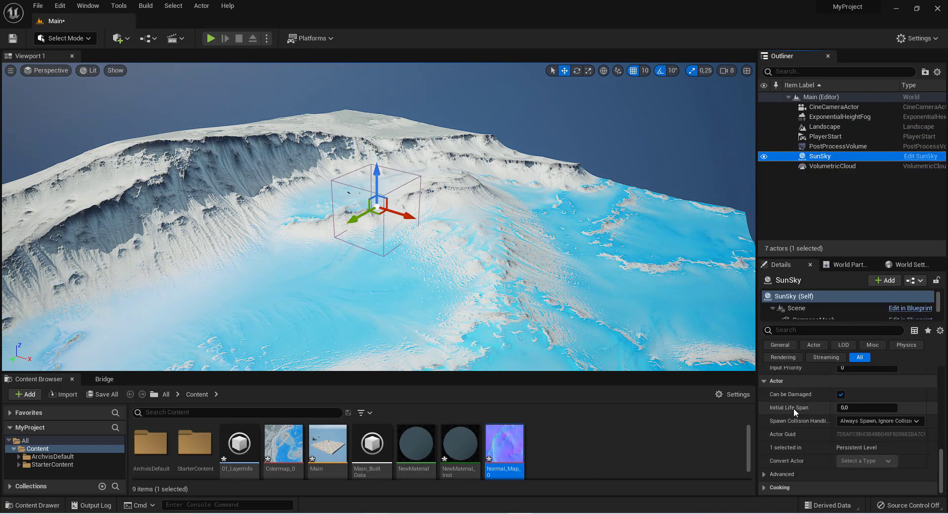
pyautogui.scroll(3, 793, 408)
pyautogui.scroll(-1, 793, 408)
pyautogui.scroll(2, 792, 408)
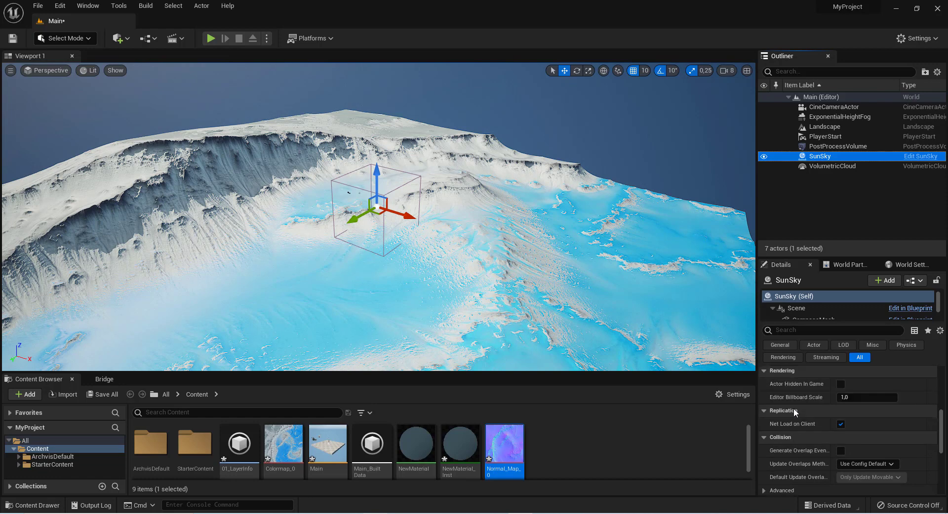
pyautogui.scroll(2, 792, 408)
pyautogui.scroll(2, 792, 408)
pyautogui.scroll(1, 792, 408)
pyautogui.scroll(2, 793, 408)
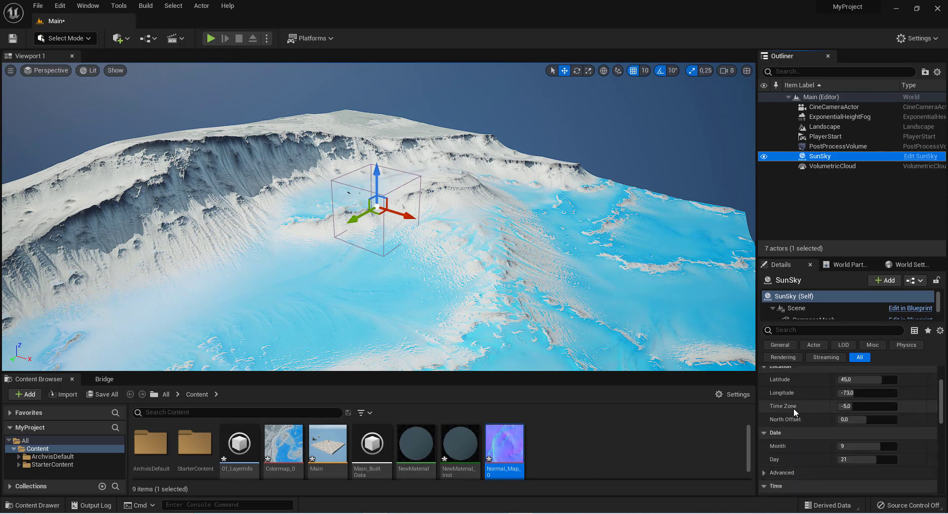
pyautogui.scroll(1, 792, 408)
pyautogui.scroll(-1, 793, 407)
pyautogui.scroll(-1, 792, 408)
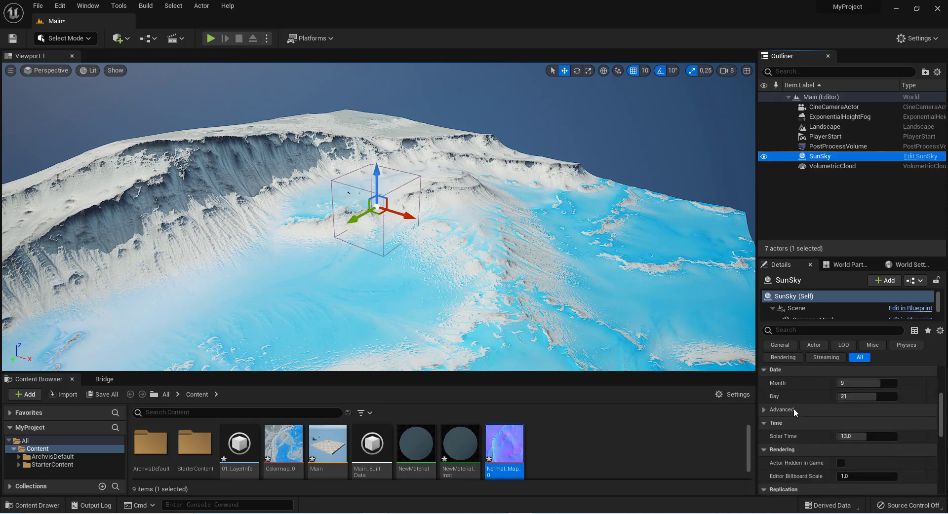
# Step: Drag SunSky's Solar Time to about 13.504 for early-afternoon light
pyautogui.moveTo(861, 435)
pyautogui.mouseDown()
pyautogui.moveTo(889, 436)
pyautogui.moveTo(868, 436)
pyautogui.mouseUp()
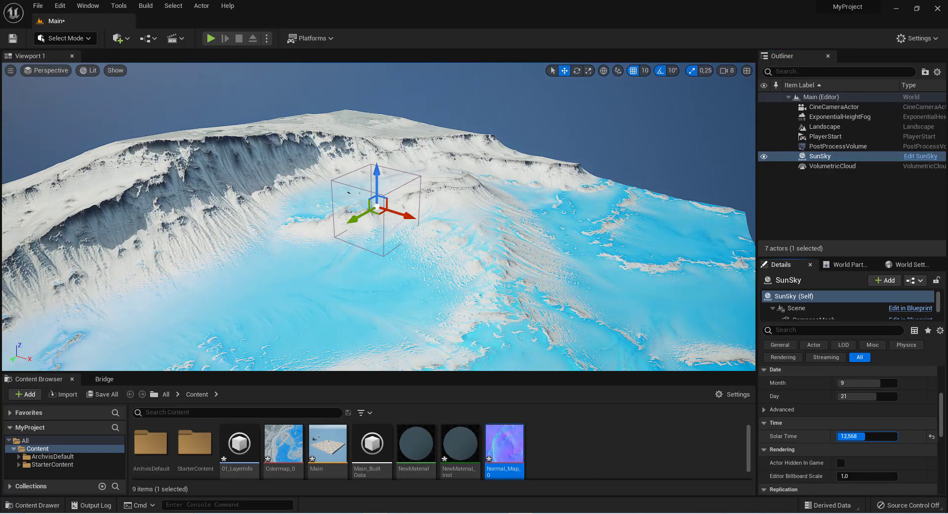
pyautogui.scroll(-2, 555, 174)
pyautogui.scroll(-2, 555, 175)
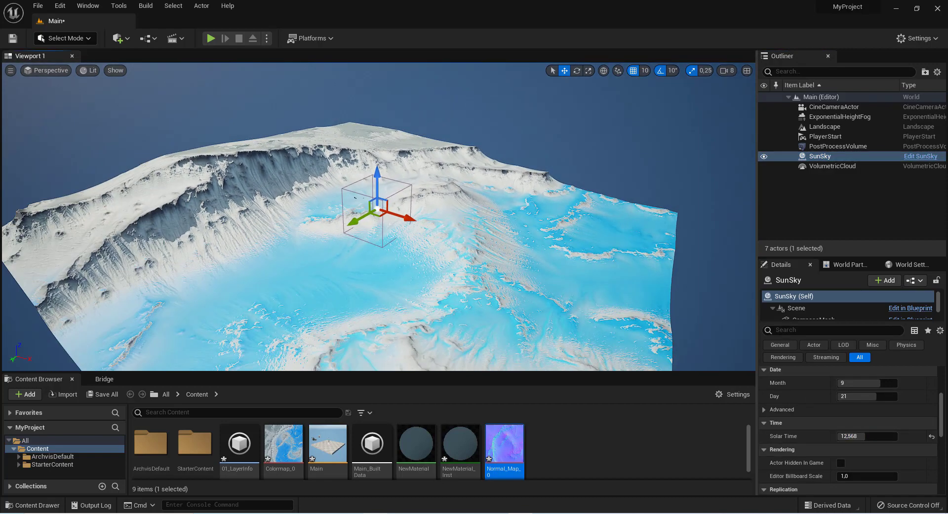
pyautogui.scroll(-1, 555, 174)
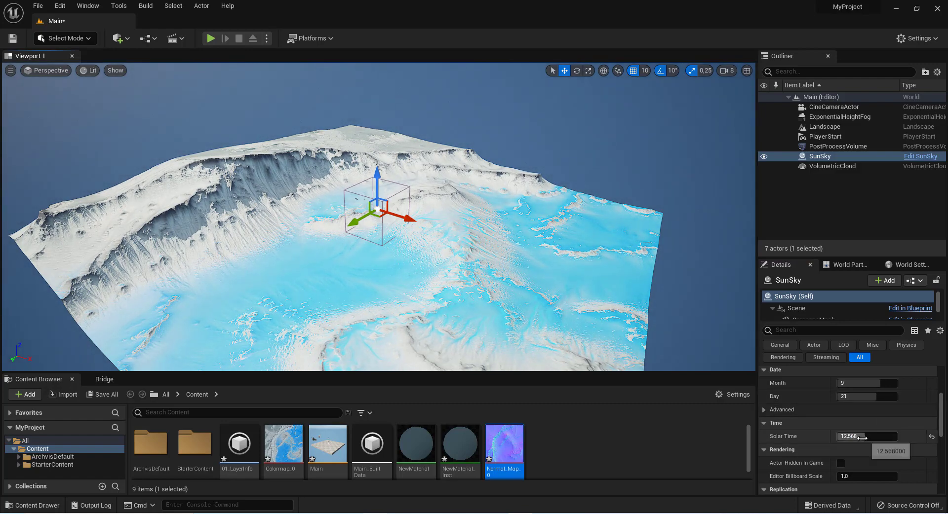
pyautogui.moveTo(869, 437)
pyautogui.mouseDown()
pyautogui.moveTo(854, 436)
pyautogui.moveTo(868, 437)
pyautogui.mouseUp()
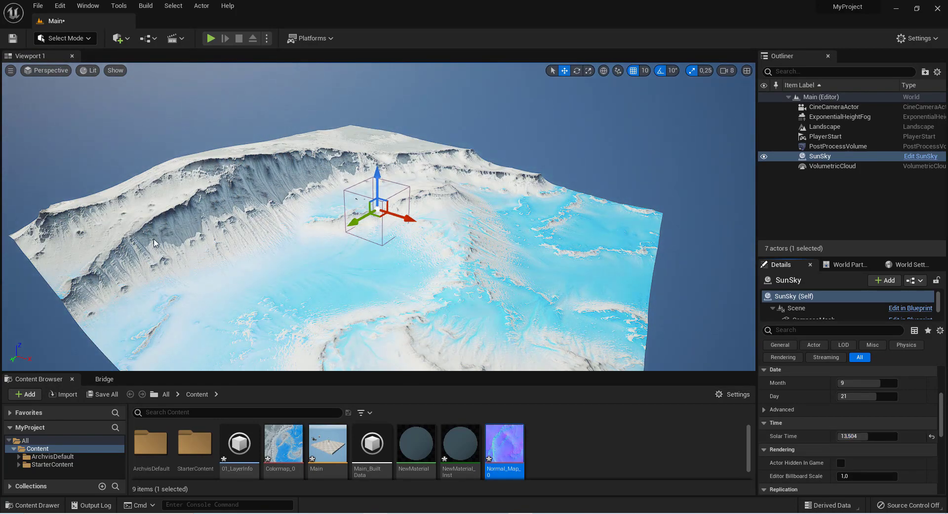
pyautogui.scroll(-3, 277, 254)
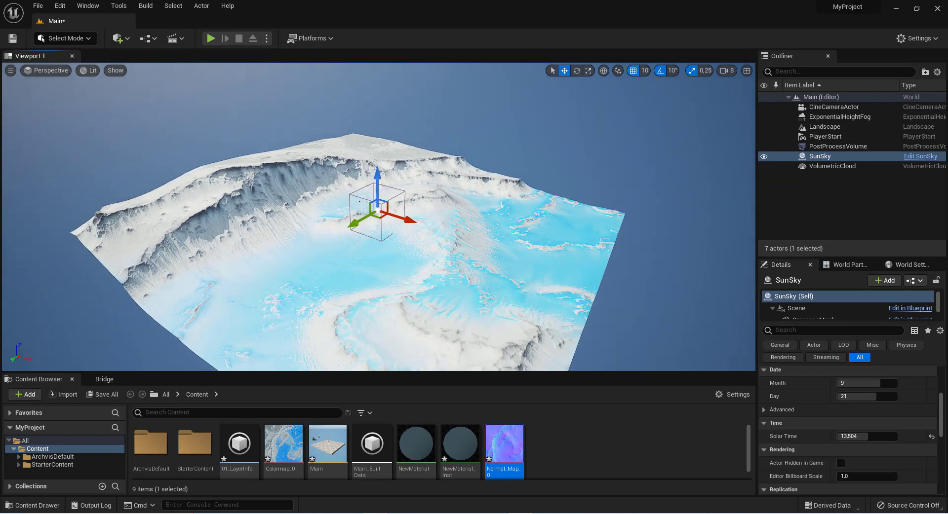
pyautogui.moveTo(277, 254); pyautogui.dragTo(257, 266, button='right')
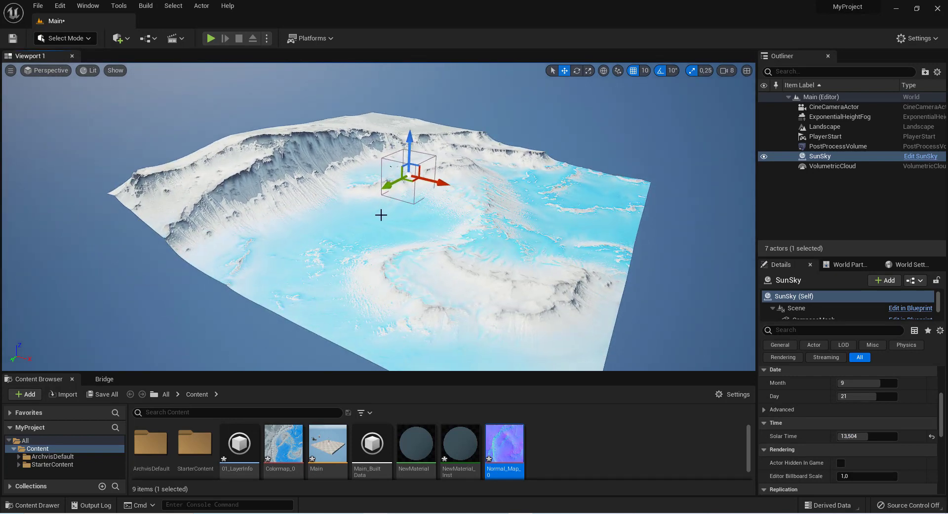
# Step: Drag a Water Body Custom actor from Quick Add's All Classes list into the viewport
pyautogui.click(123, 43)
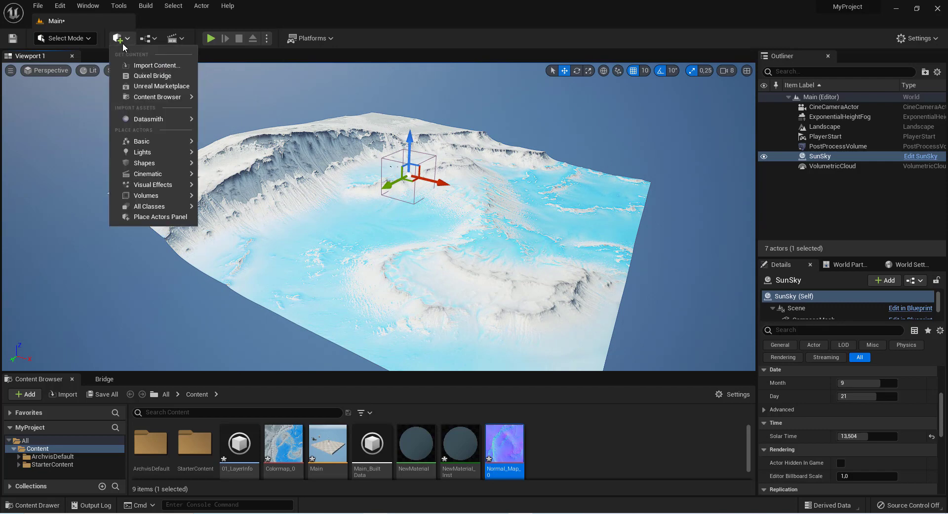
pyautogui.moveTo(170, 152)
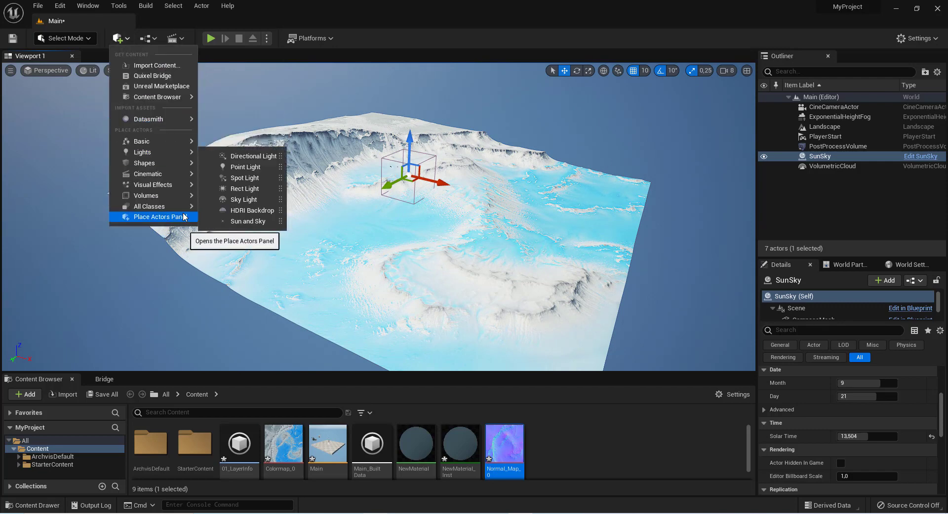
pyautogui.moveTo(179, 211)
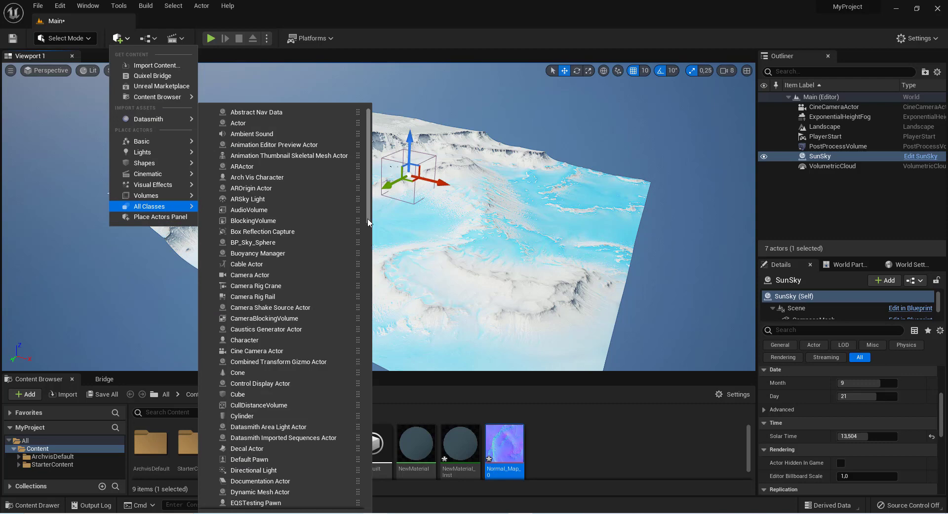
pyautogui.scroll(-3, 368, 246)
pyautogui.moveTo(377, 266); pyautogui.dragTo(378, 498)
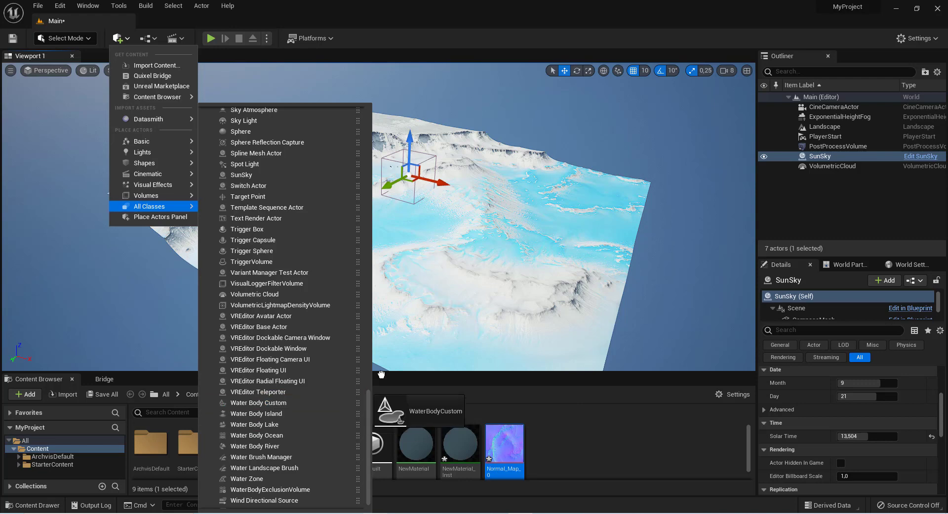
pyautogui.moveTo(272, 404); pyautogui.dragTo(497, 259)
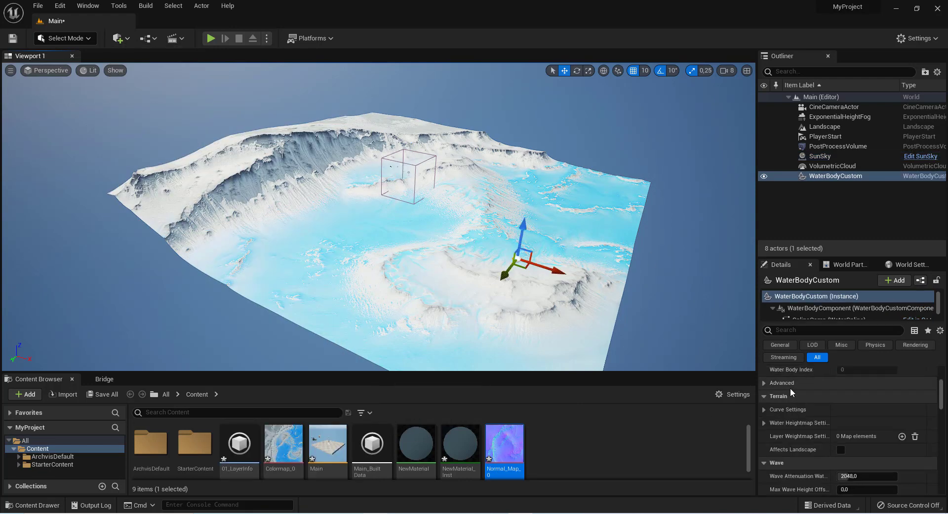
# Step: Set the water body's X and Y scale to 100, reset its location, and lower it below the shoreline
pyautogui.scroll(5, 790, 388)
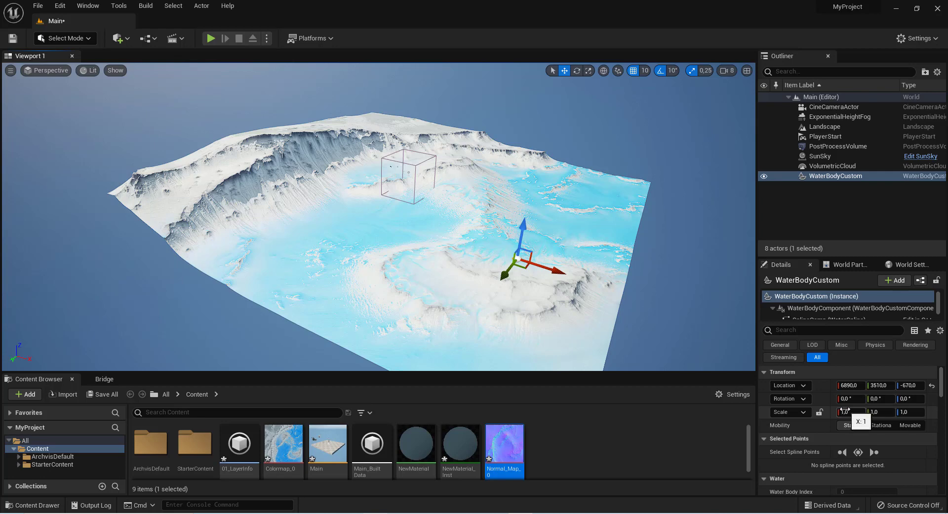
pyautogui.click(842, 412)
pyautogui.write('100')
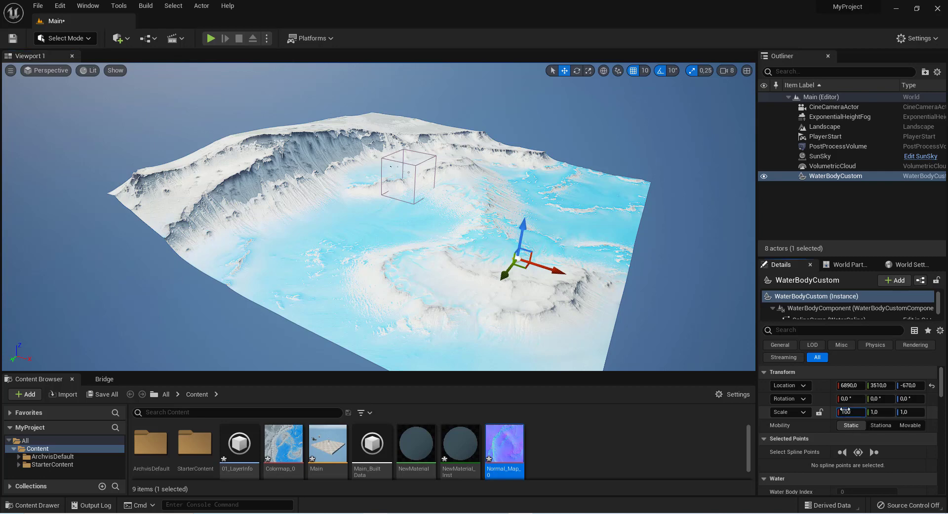
pyautogui.click(873, 412)
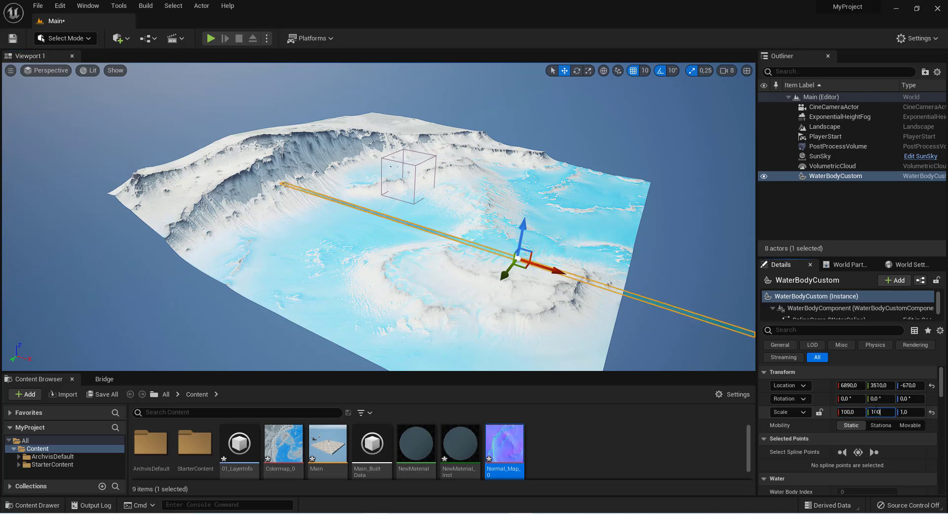
pyautogui.write('100')
pyautogui.press('Tab')
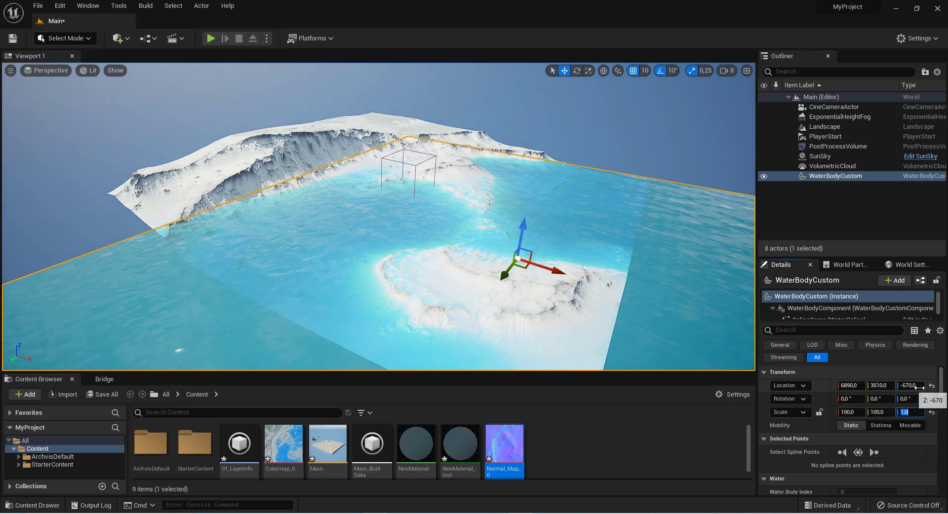
pyautogui.click(931, 385)
pyautogui.scroll(-5, 677, 119)
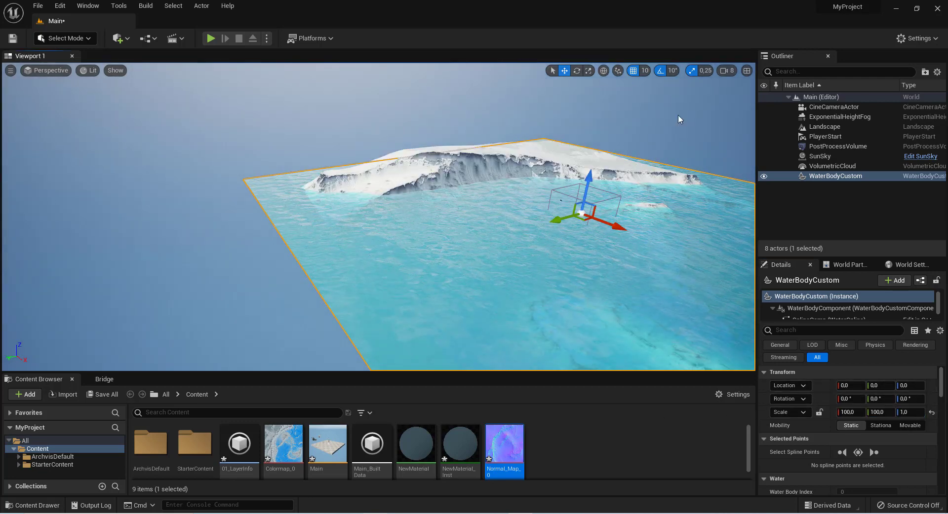
pyautogui.moveTo(587, 183); pyautogui.dragTo(593, 192)
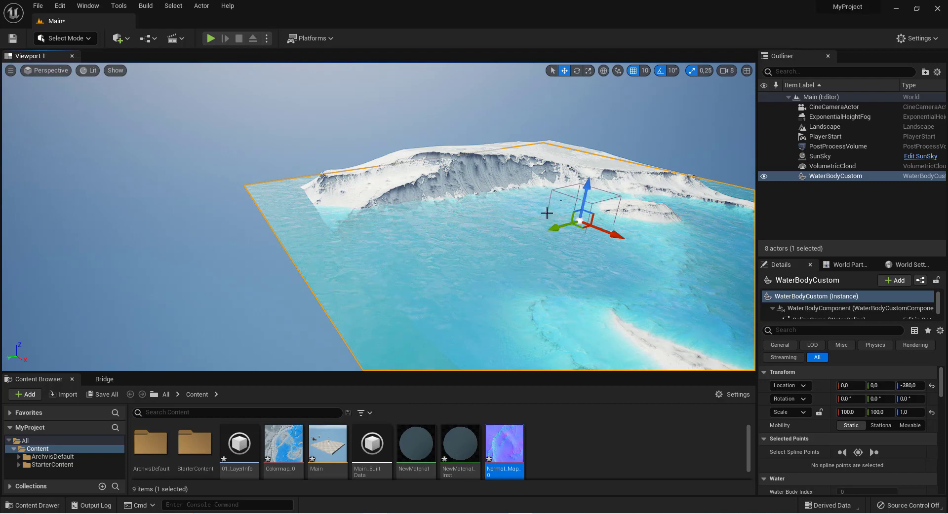
# Step: Shrink WaterBodyCustom along Y and X with the Scale gizmo to about 79.75 × 86.0
pyautogui.scroll(-2, 543, 207)
pyautogui.keyDown('alt'); pyautogui.moveTo(572, 121); pyautogui.dragTo(573, 121); pyautogui.keyUp('alt')
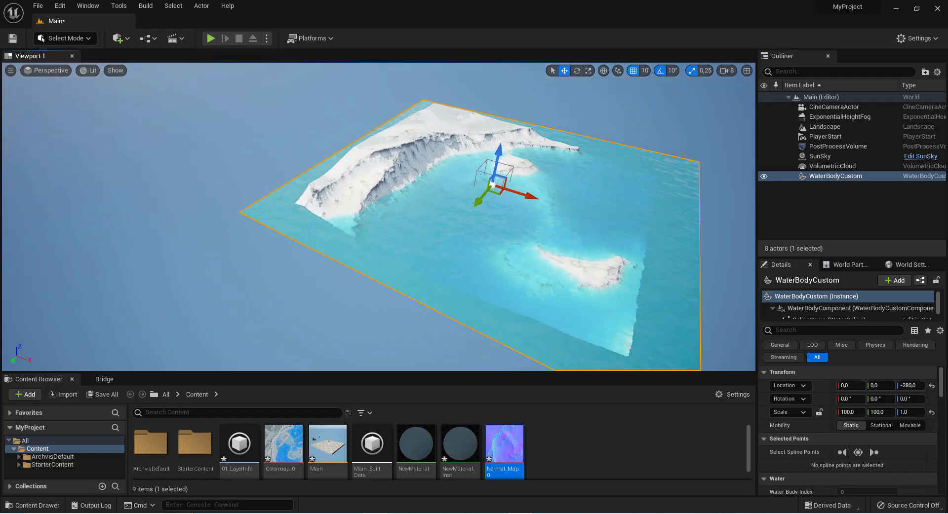
pyautogui.click(589, 82)
pyautogui.click(588, 71)
pyautogui.keyDown('alt'); pyautogui.moveTo(595, 153); pyautogui.dragTo(596, 153); pyautogui.keyUp('alt')
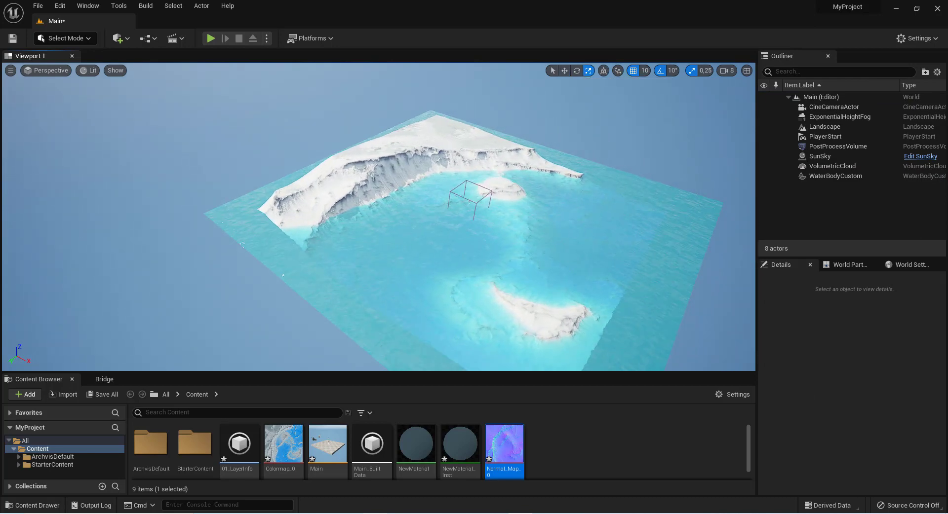
pyautogui.click(839, 176)
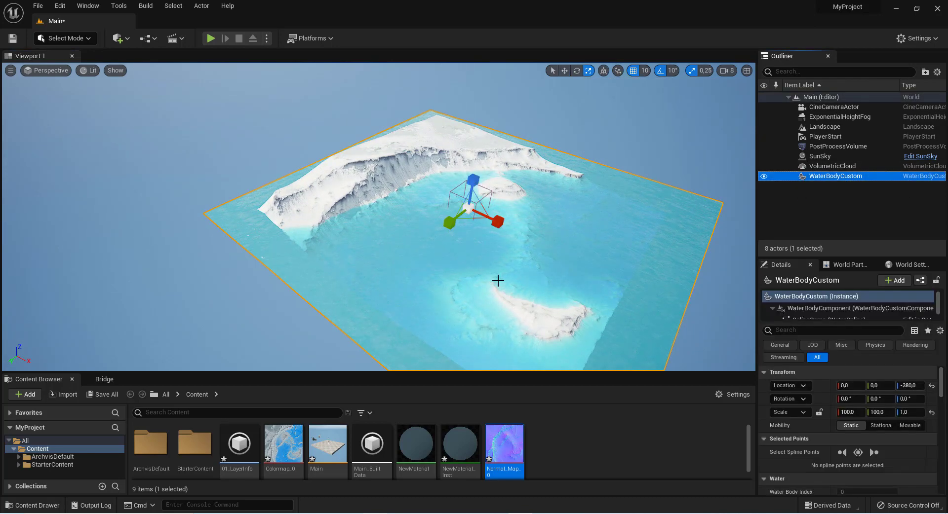
pyautogui.click(454, 225)
pyautogui.moveTo(449, 223); pyautogui.dragTo(458, 218)
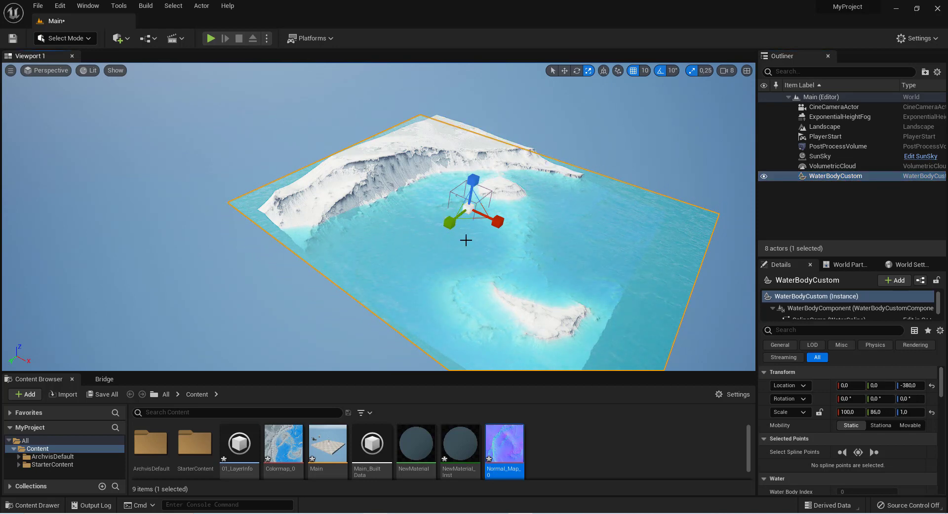
pyautogui.moveTo(506, 221); pyautogui.dragTo(471, 224)
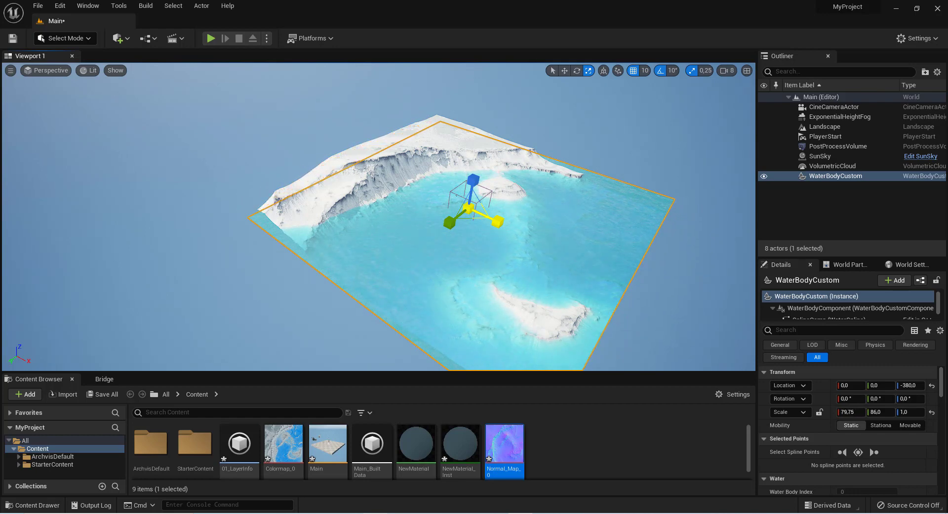
# Step: Deselect the water and zoom to a low angle over the bay's shoreline
pyautogui.click(638, 157)
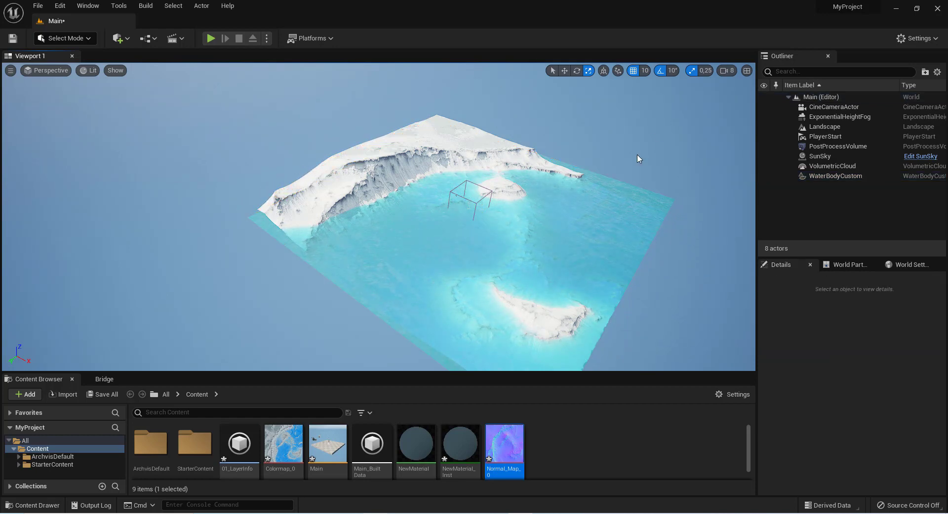
pyautogui.scroll(2, 592, 227)
pyautogui.scroll(3, 592, 229)
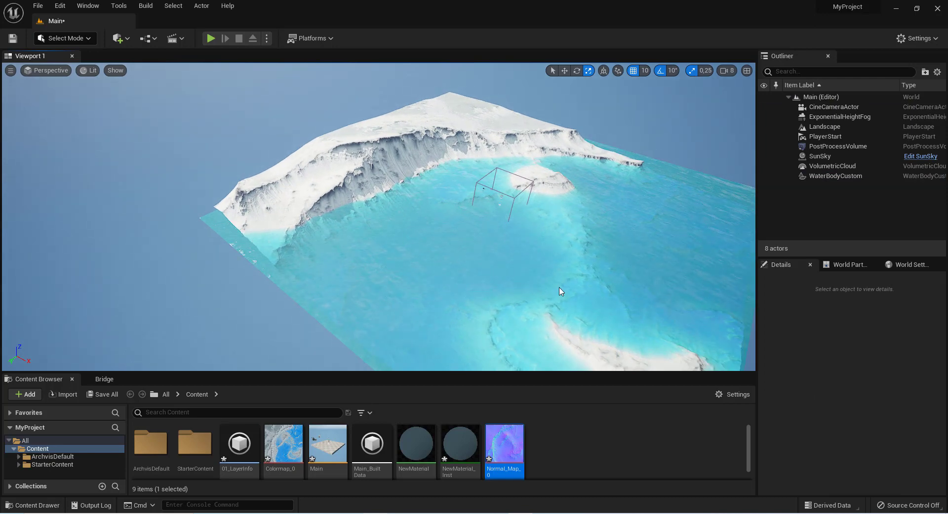
pyautogui.moveTo(562, 292)
pyautogui.mouseDown(button='right')
pyautogui.moveTo(590, 310)
pyautogui.moveTo(548, 296)
pyautogui.mouseUp(button='right')
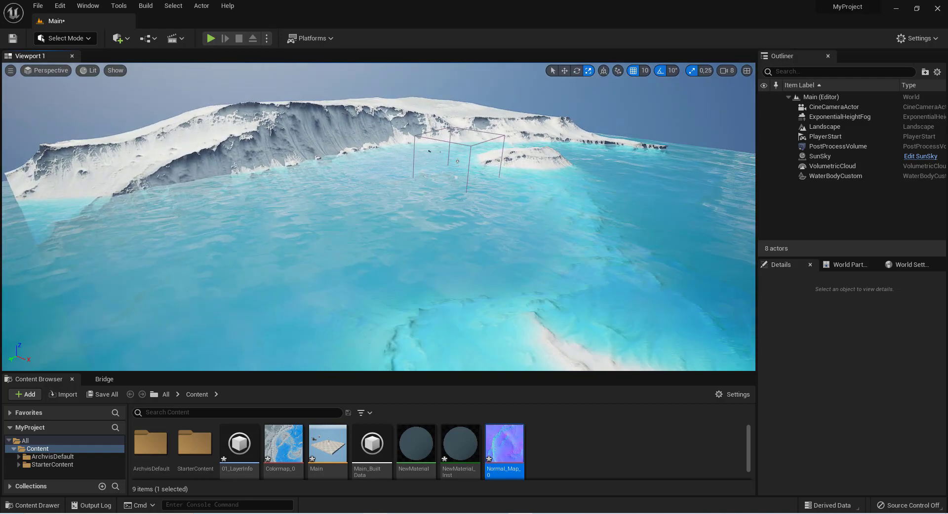
# Step: Select the PlayerStart and slide it with the Translate tool toward the right island
pyautogui.click(831, 137)
pyautogui.scroll(-5, 592, 207)
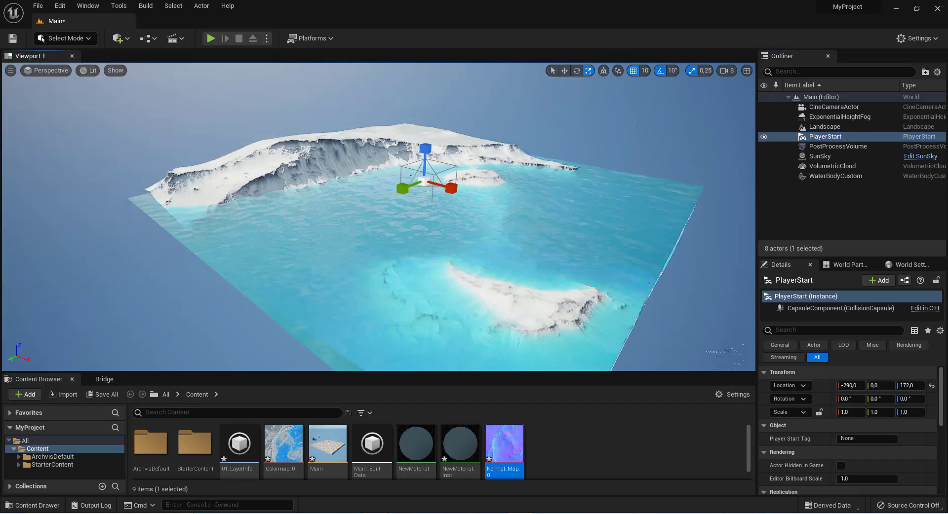
pyautogui.moveTo(508, 233); pyautogui.dragTo(514, 126, button='right')
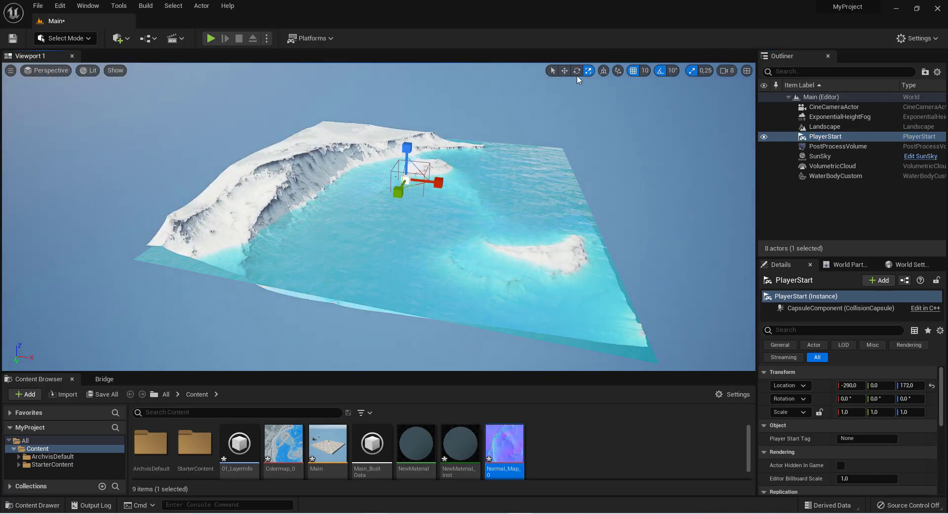
pyautogui.click(564, 71)
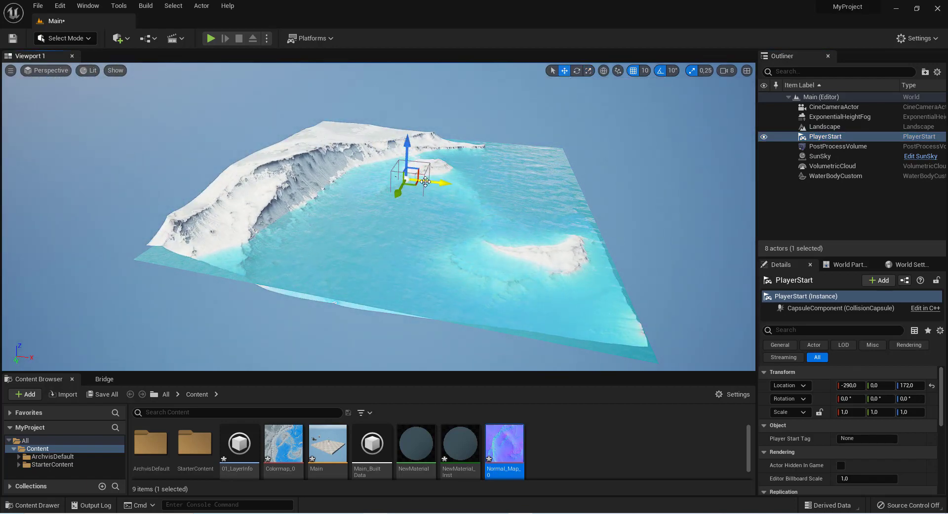
pyautogui.moveTo(425, 182)
pyautogui.mouseDown()
pyautogui.moveTo(533, 207)
pyautogui.moveTo(558, 260)
pyautogui.mouseUp()
# Step: Place the PlayerStart on the small lower island and launch a Play test
pyautogui.scroll(-3, 631, 291)
pyautogui.scroll(4, 554, 294)
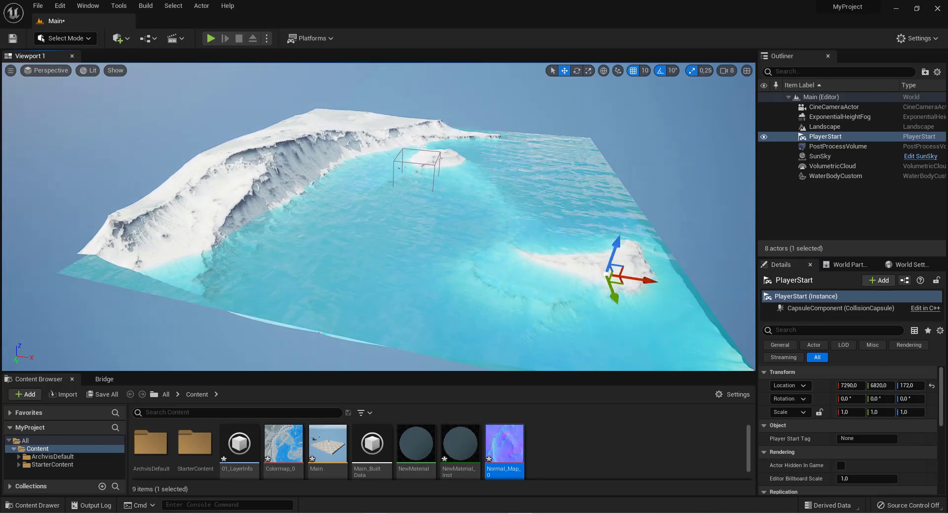
pyautogui.scroll(-2, 617, 301)
pyautogui.scroll(-1, 621, 305)
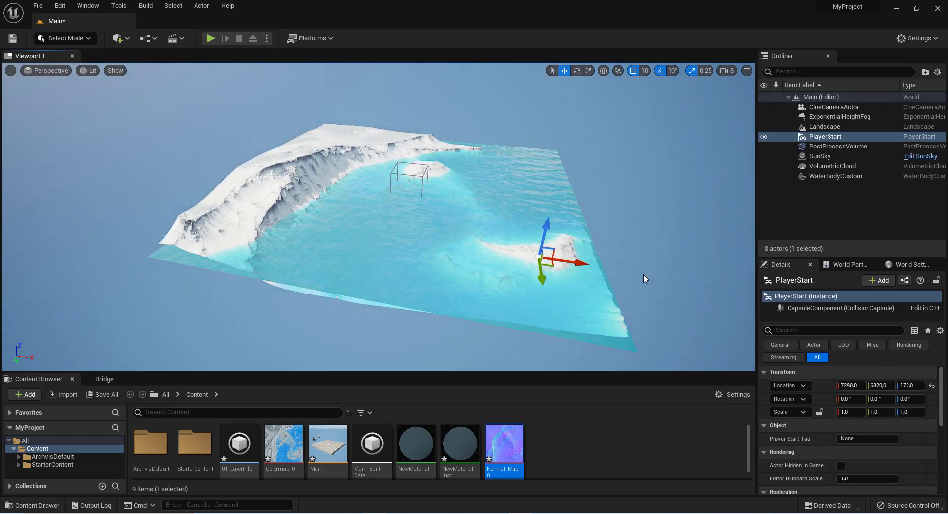
pyautogui.moveTo(413, 307); pyautogui.dragTo(413, 276)
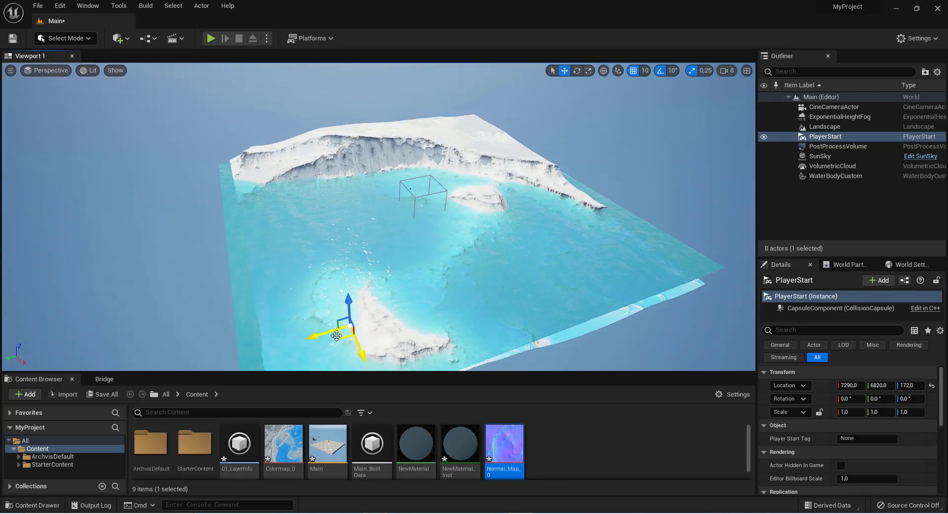
pyautogui.moveTo(336, 336); pyautogui.dragTo(362, 327)
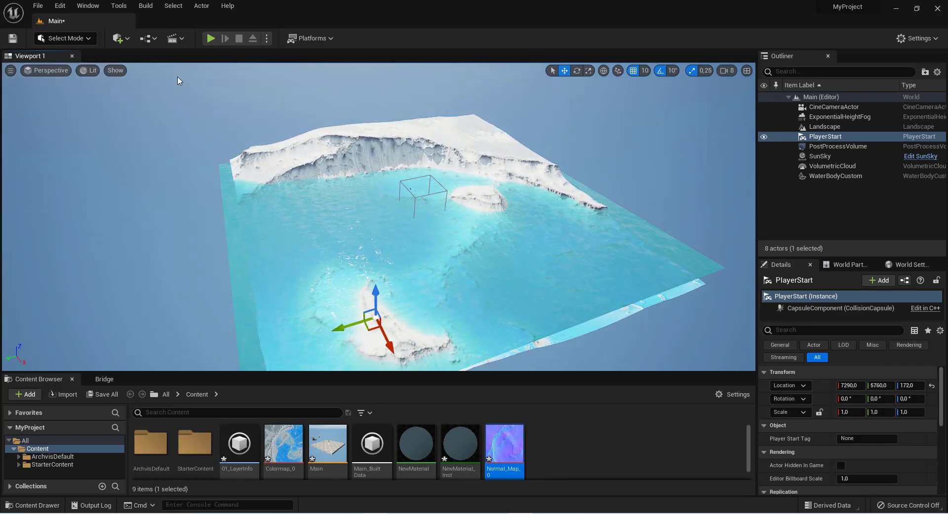
pyautogui.click(210, 38)
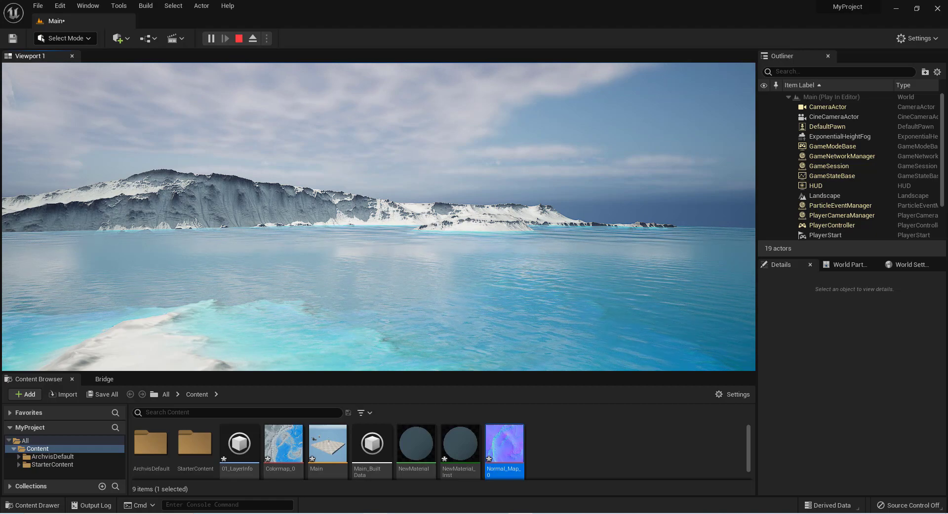
# Step: Walk around the water in the play session, stop with Esc, and reframe the terrain
pyautogui.press('a')
pyautogui.press('Escape')
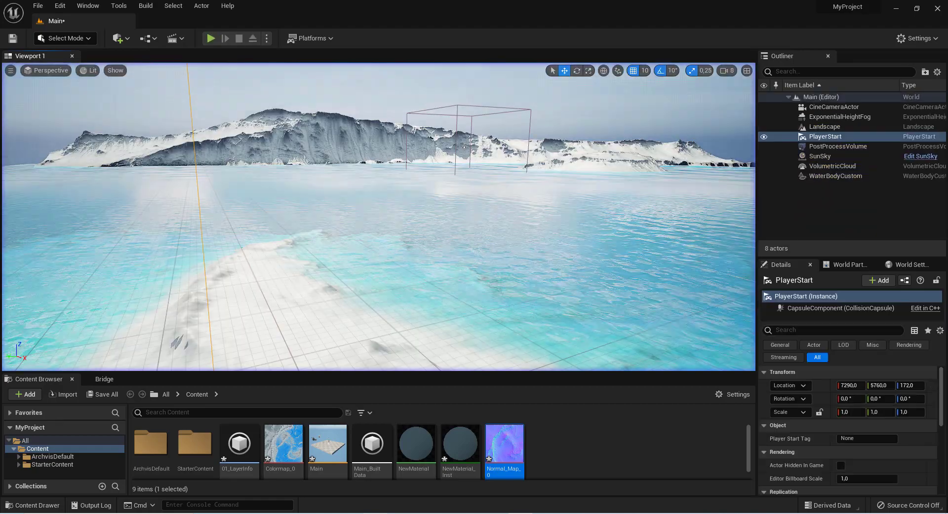
pyautogui.moveTo(384, 243)
pyautogui.mouseDown()
pyautogui.moveTo(394, 239)
pyautogui.moveTo(390, 262)
pyautogui.mouseUp()
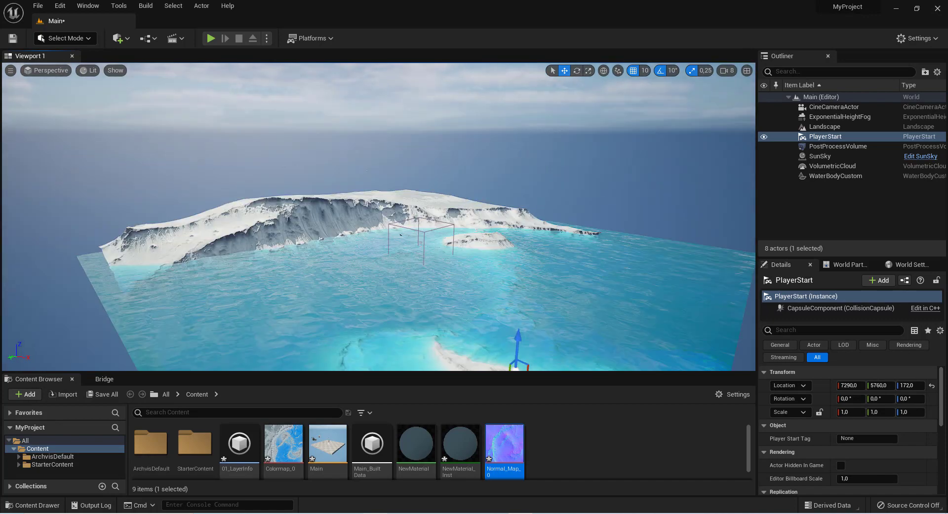
# Step: Open NewMaterial in a maximized Material Editor and nudge the upper Texture Sample node up-left
pyautogui.doubleClick(415, 444)
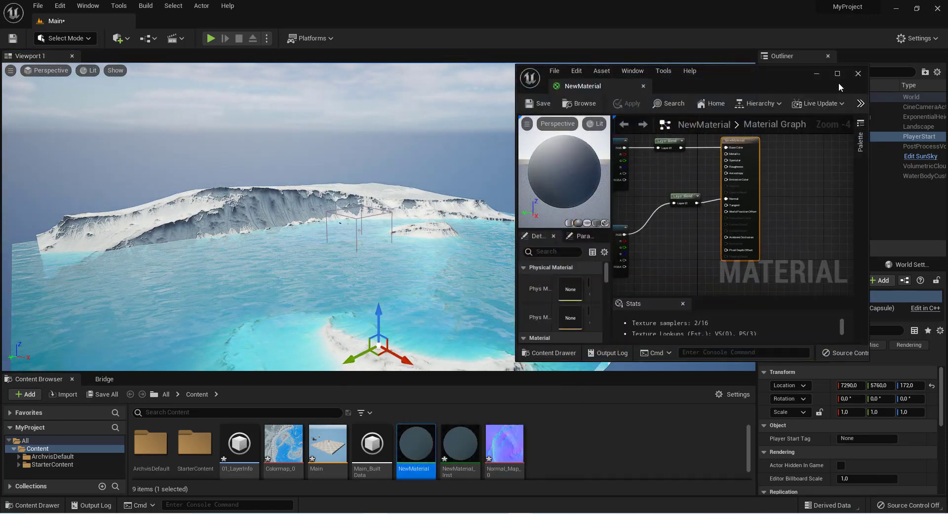
pyautogui.click(836, 74)
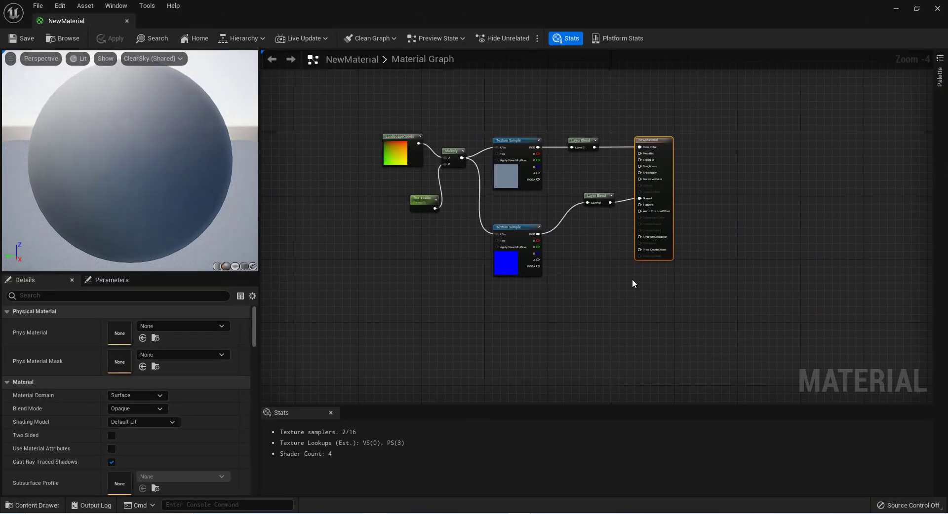
pyautogui.rightClick(510, 146)
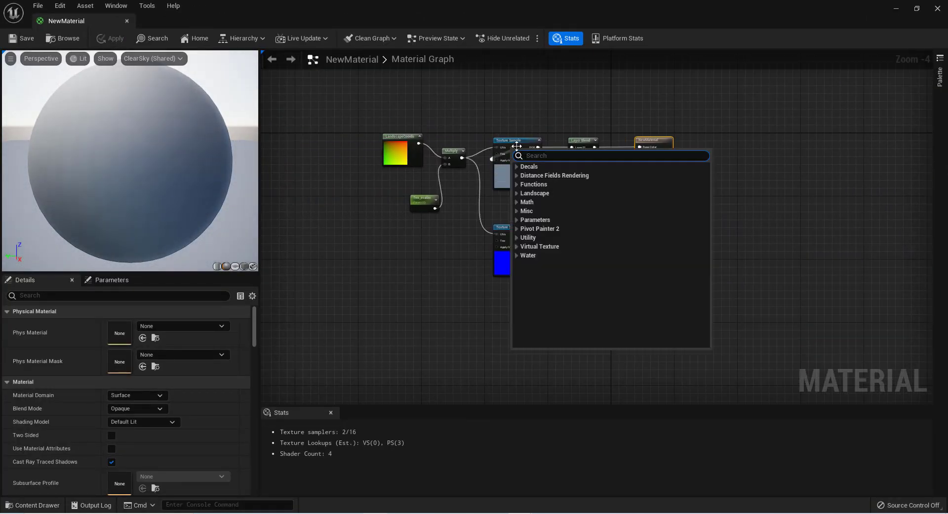
pyautogui.click(511, 130)
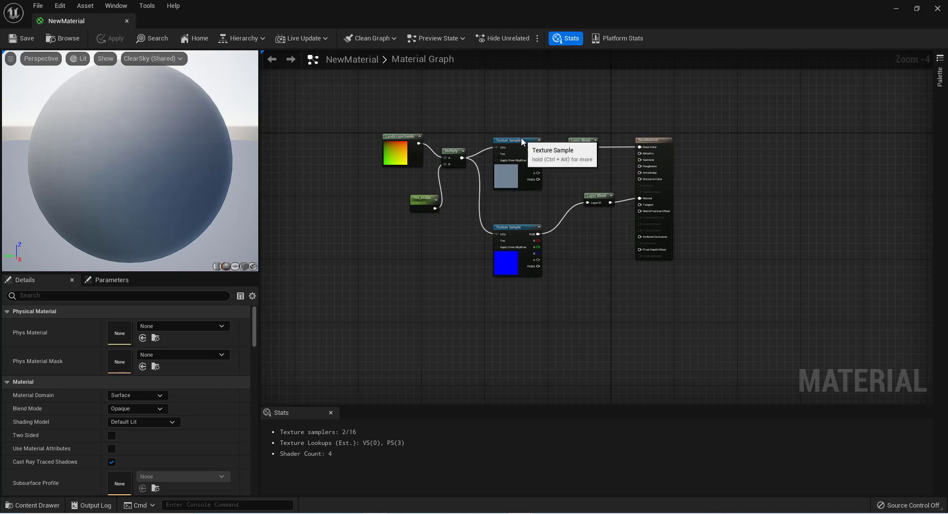
pyautogui.moveTo(520, 137); pyautogui.dragTo(516, 132)
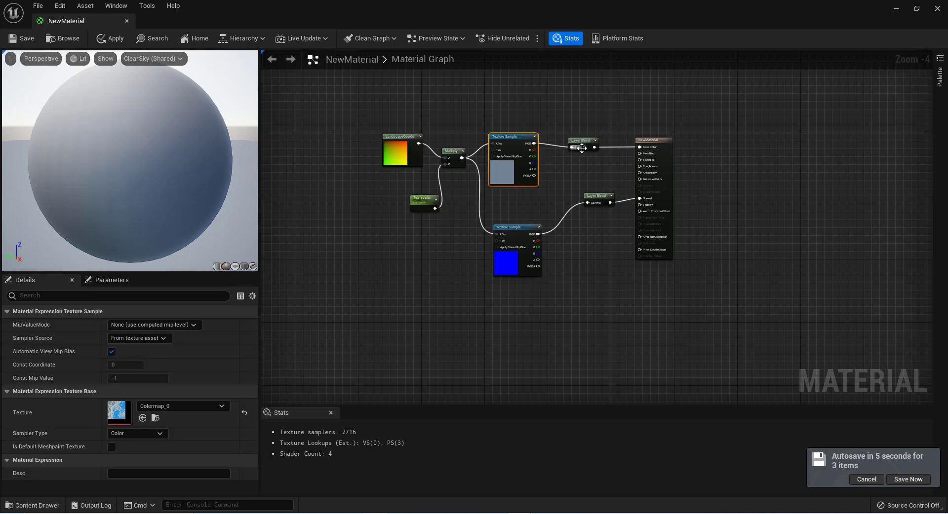
# Step: Inspect the upper Layer Blend's settings and move the lower Layer Blend node down
pyautogui.click(580, 146)
pyautogui.scroll(4, 579, 143)
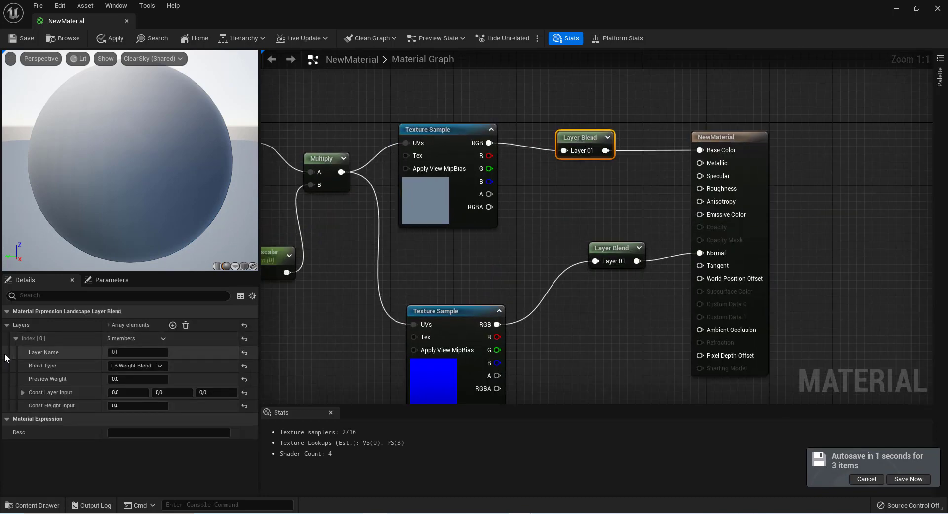
pyautogui.click(14, 339)
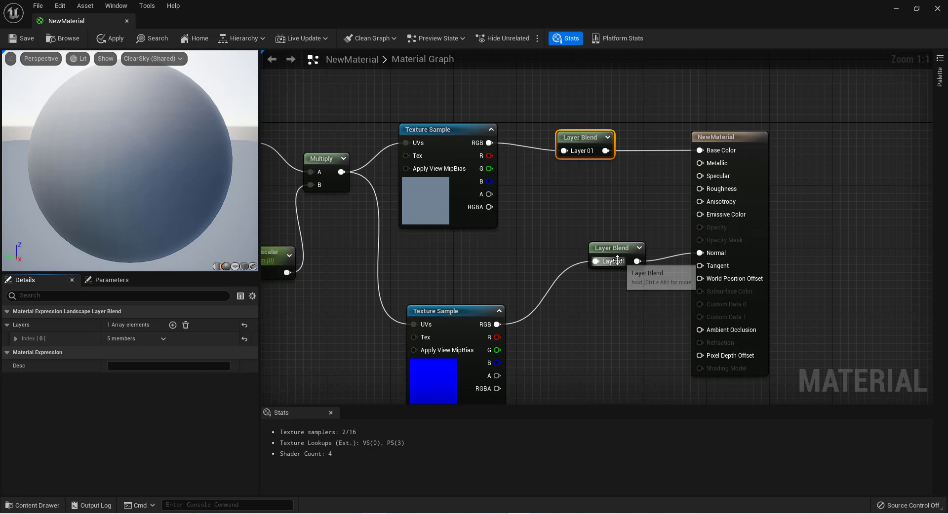
pyautogui.moveTo(605, 254); pyautogui.dragTo(605, 294)
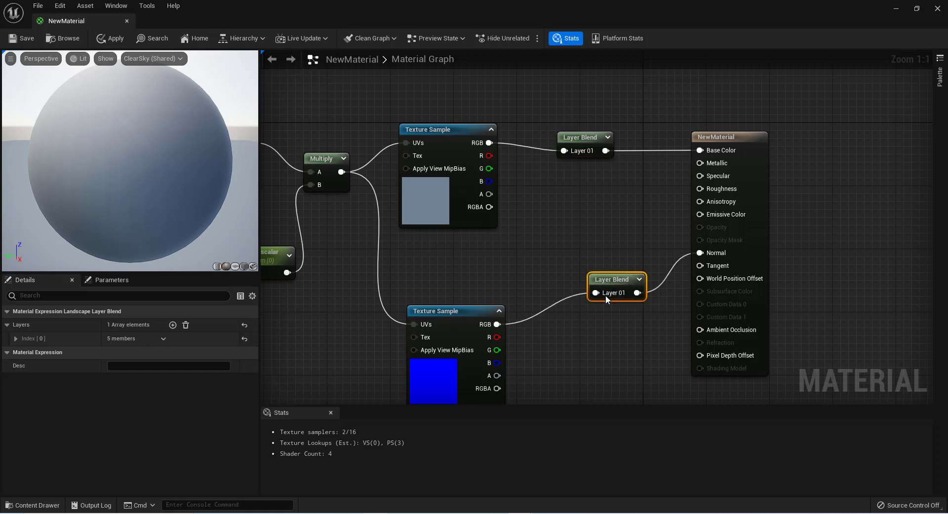
# Step: Verify both Layer Blend nodes use layer name 01 in Layers > Index [0]
pyautogui.click(577, 146)
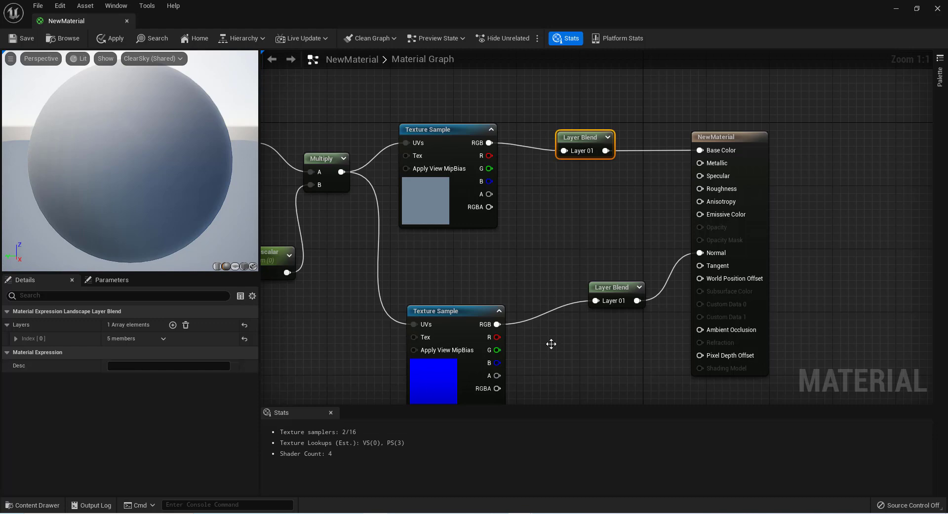
pyautogui.click(594, 298)
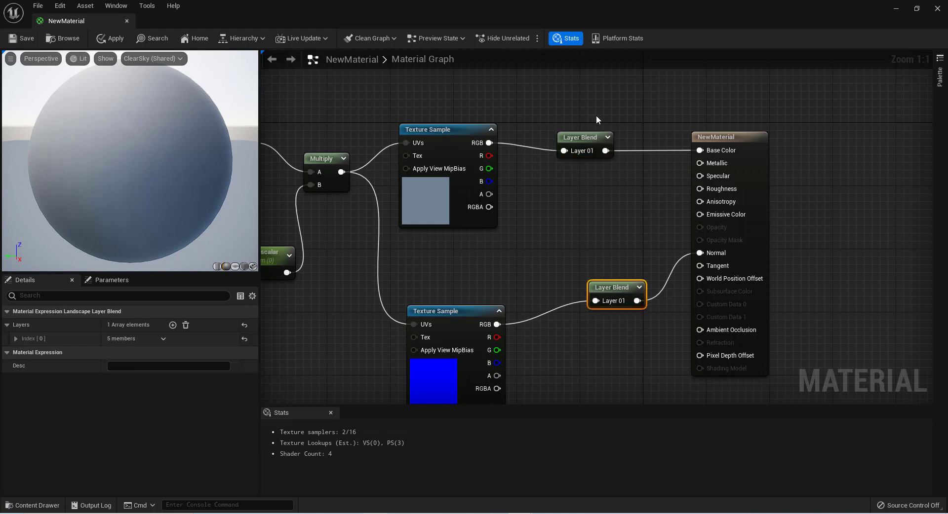
pyautogui.click(581, 137)
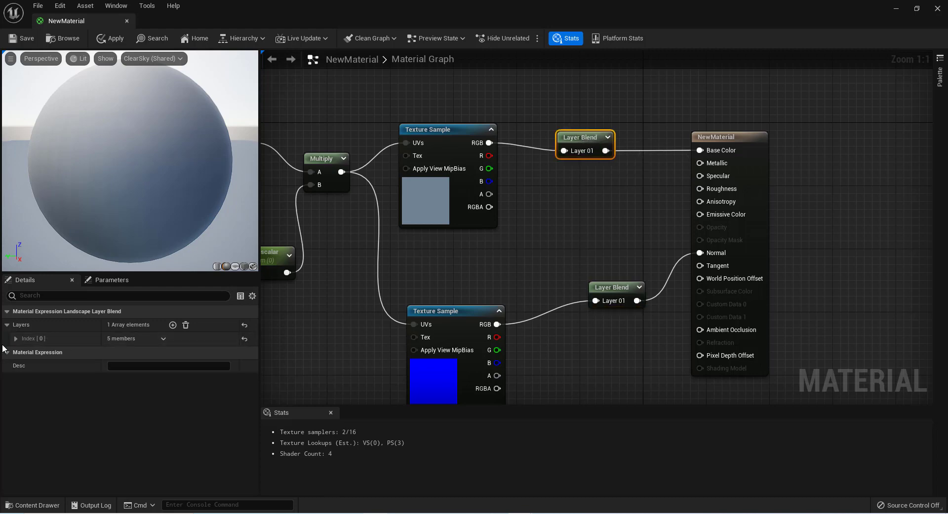
pyautogui.click(17, 340)
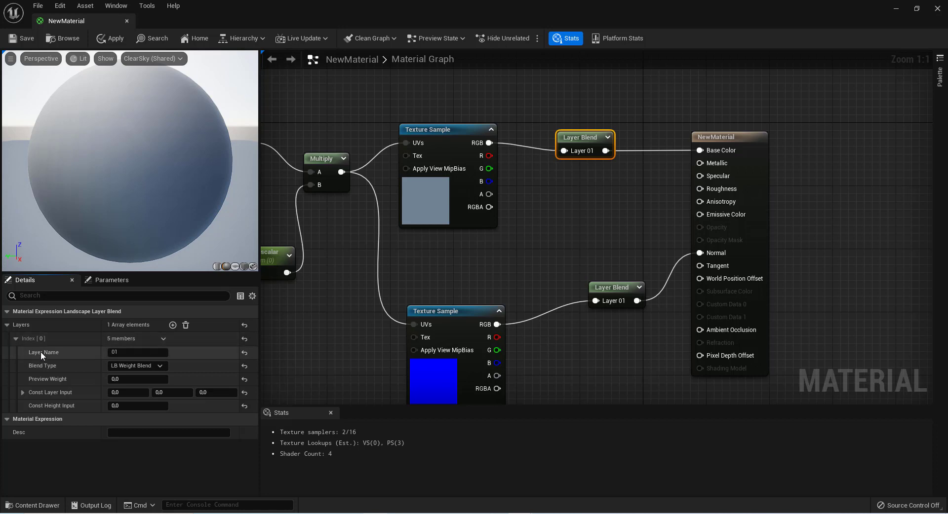
pyautogui.click(129, 352)
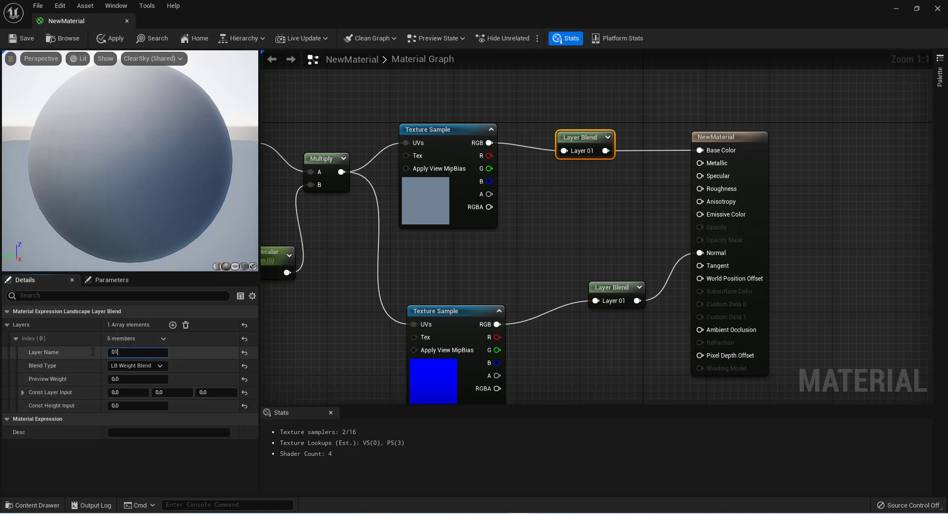
pyautogui.click(611, 289)
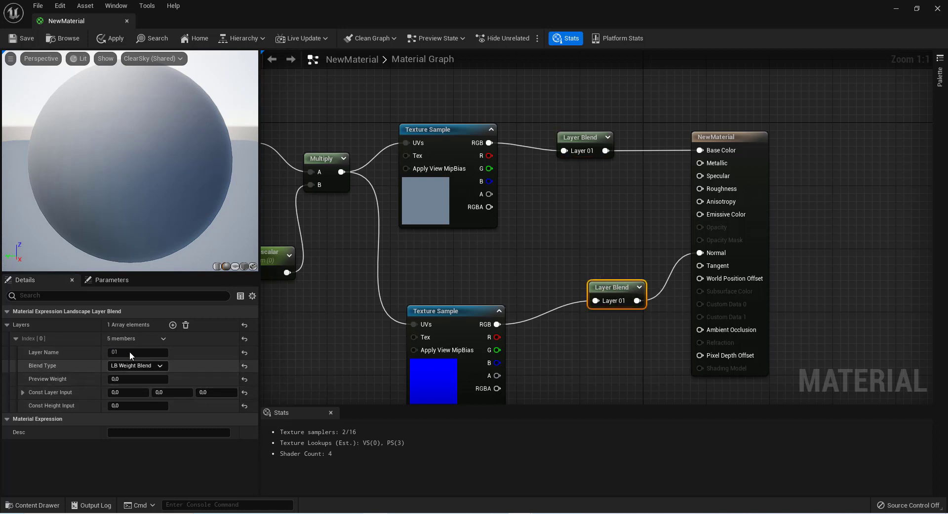
pyautogui.click(116, 352)
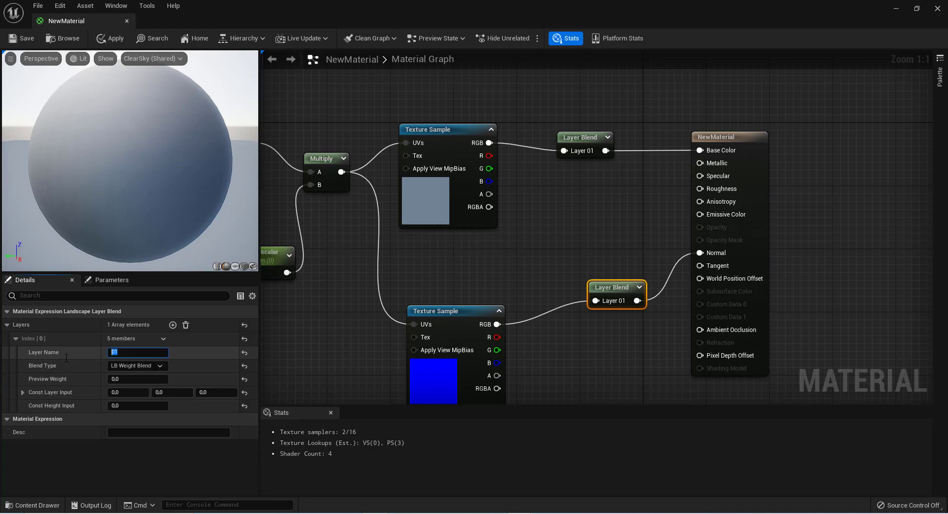
pyautogui.click(551, 262)
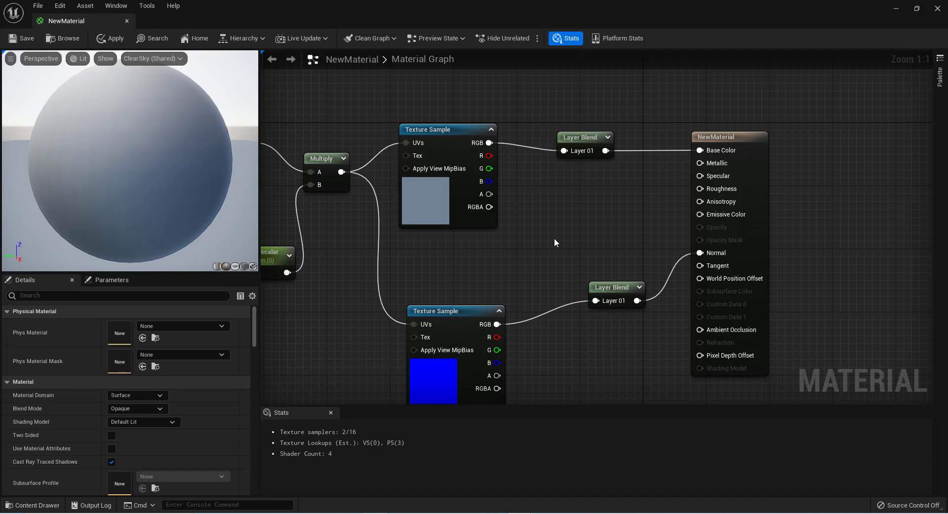
# Step: Dismiss the node search menu, then close NewMaterial's editor without applying its changes
pyautogui.rightClick(591, 252)
pyautogui.rightClick(575, 242)
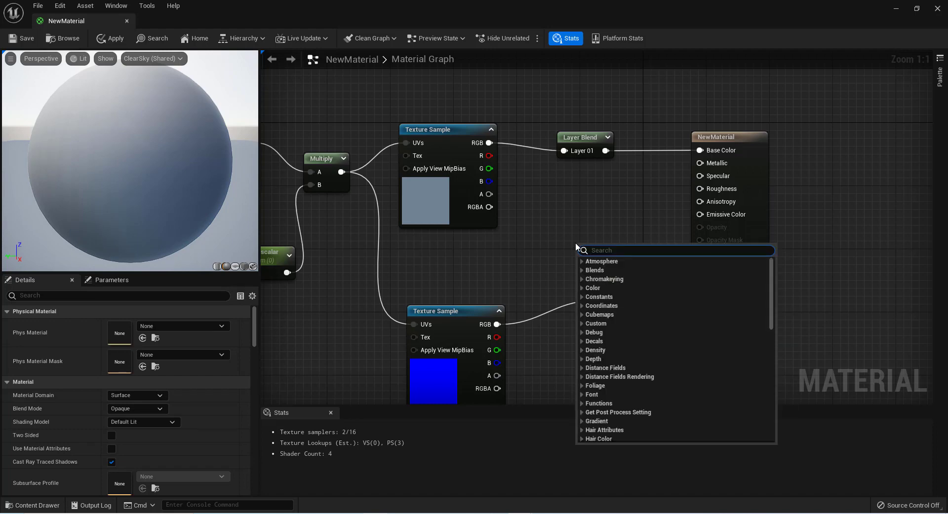
pyautogui.click(570, 241)
pyautogui.scroll(-2, 570, 245)
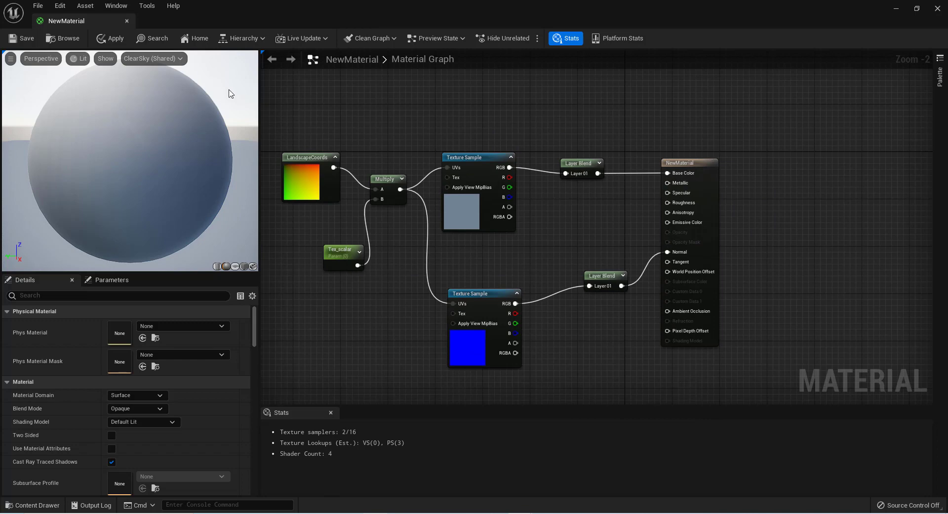
pyautogui.click(936, 9)
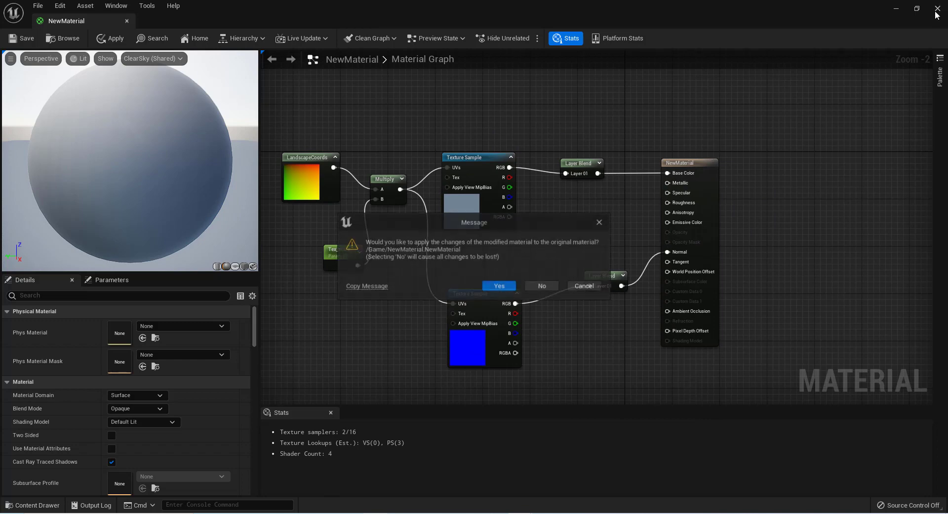
pyautogui.click(541, 287)
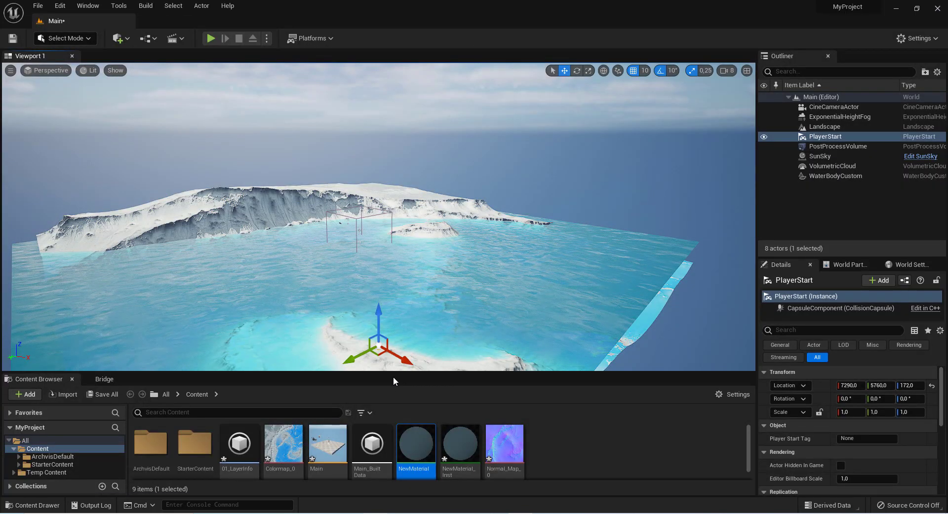
# Step: Switch to Landscape mode and select paint target layer 01 with its 01_LayerInfo
pyautogui.click(69, 38)
pyautogui.click(95, 60)
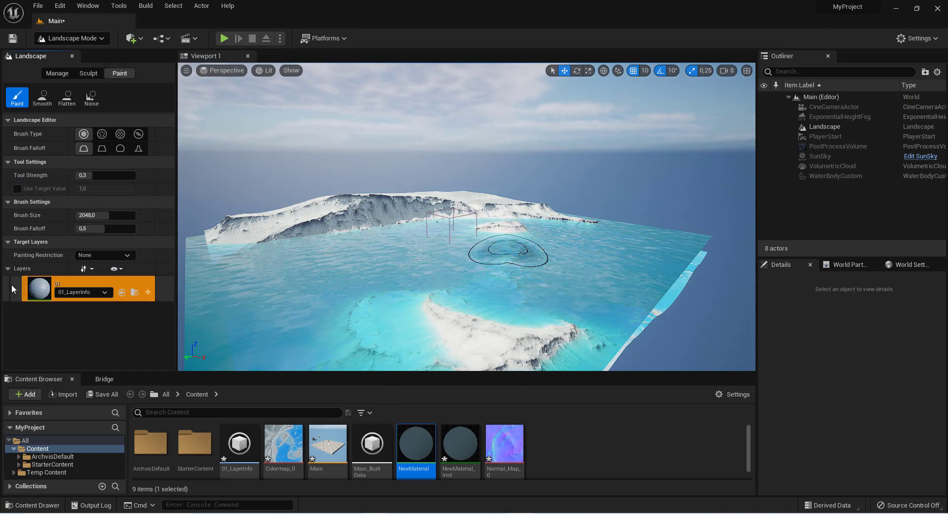
pyautogui.click(67, 285)
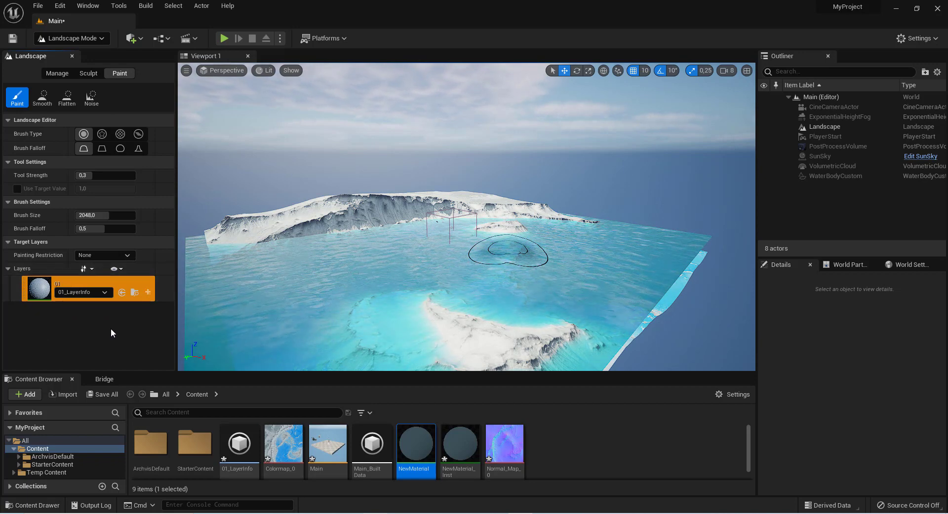
pyautogui.click(108, 291)
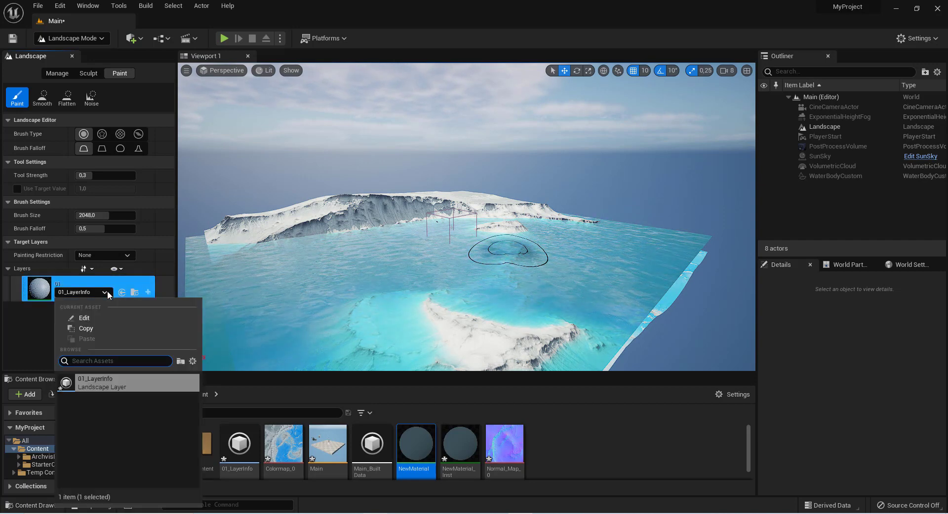
pyautogui.click(108, 291)
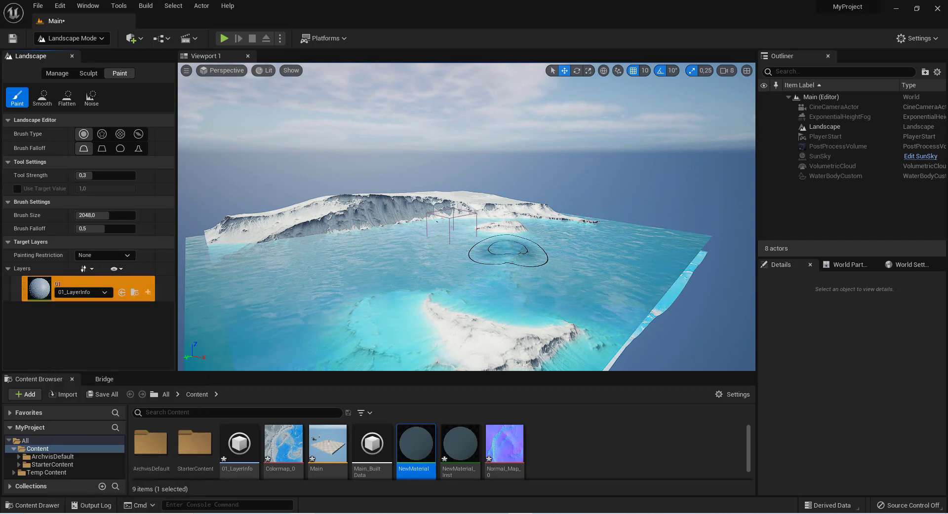
# Step: Select Splat Map_1.png in the Export folder, then go to Unreal's Landscape Manage settings
pyautogui.hotkey('alt', 'Tab')
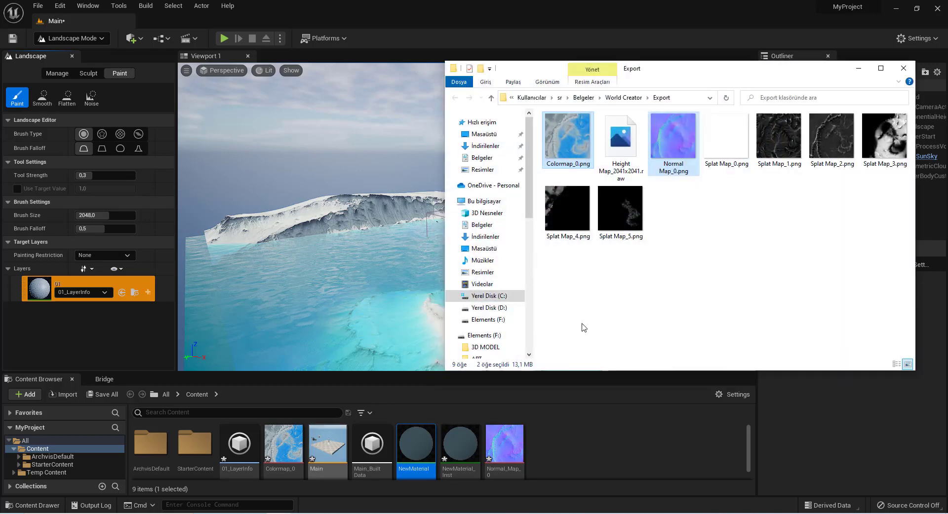
pyautogui.click(759, 128)
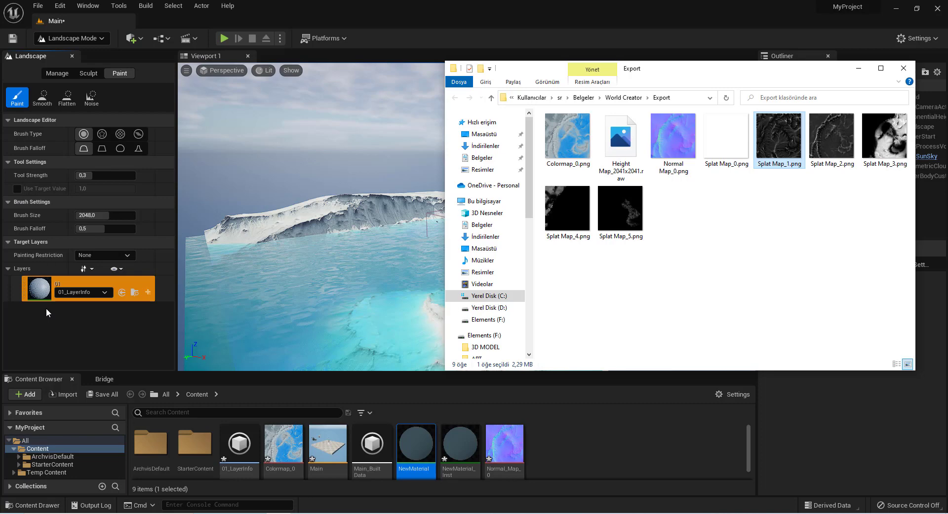
pyautogui.click(54, 75)
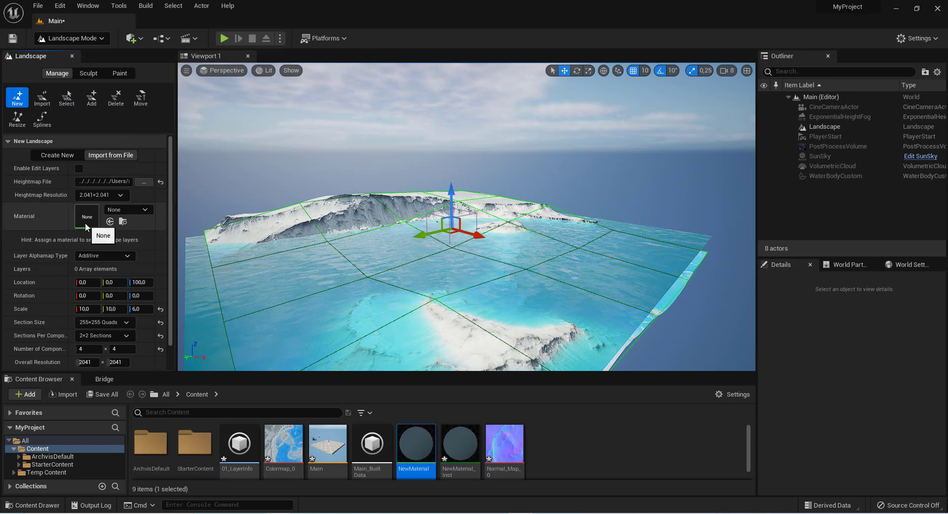
# Step: Assign NewMaterial_Inst as the new landscape's material and check the 01 layer's import option
pyautogui.scroll(-1, 38, 280)
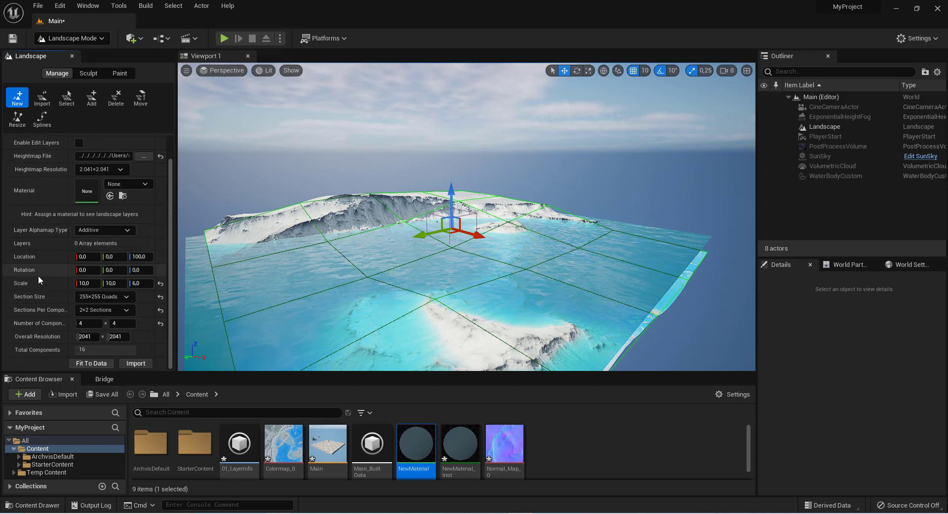
pyautogui.scroll(1, 38, 279)
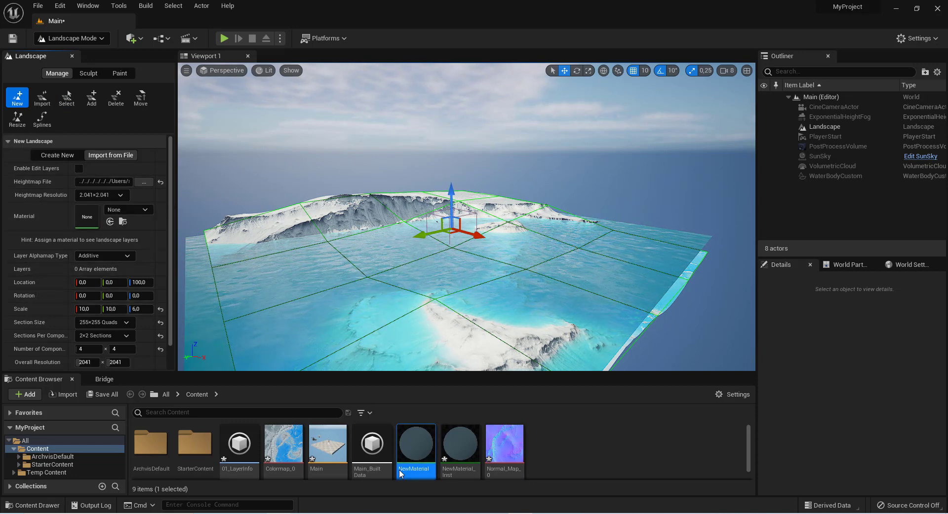
pyautogui.moveTo(425, 453)
pyautogui.mouseDown()
pyautogui.moveTo(130, 233)
pyautogui.moveTo(414, 447)
pyautogui.moveTo(135, 251)
pyautogui.moveTo(124, 222)
pyautogui.mouseUp()
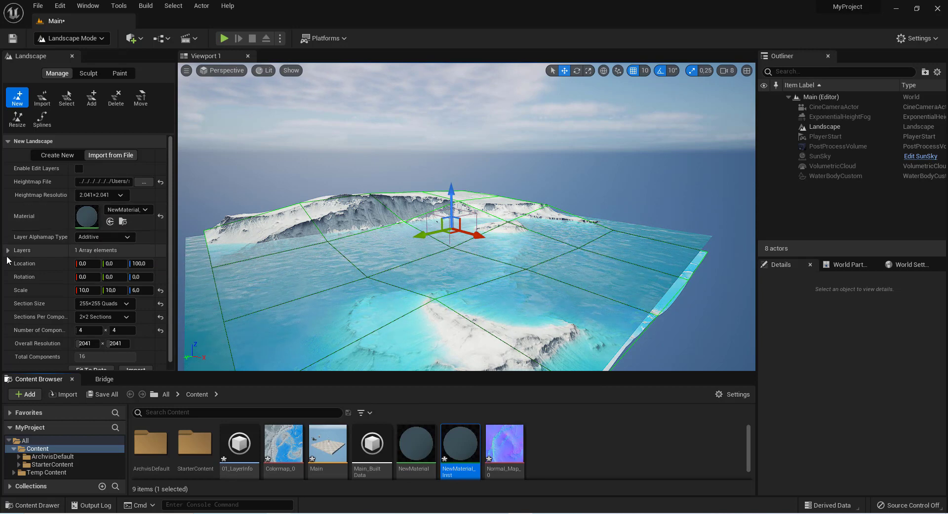
pyautogui.click(8, 251)
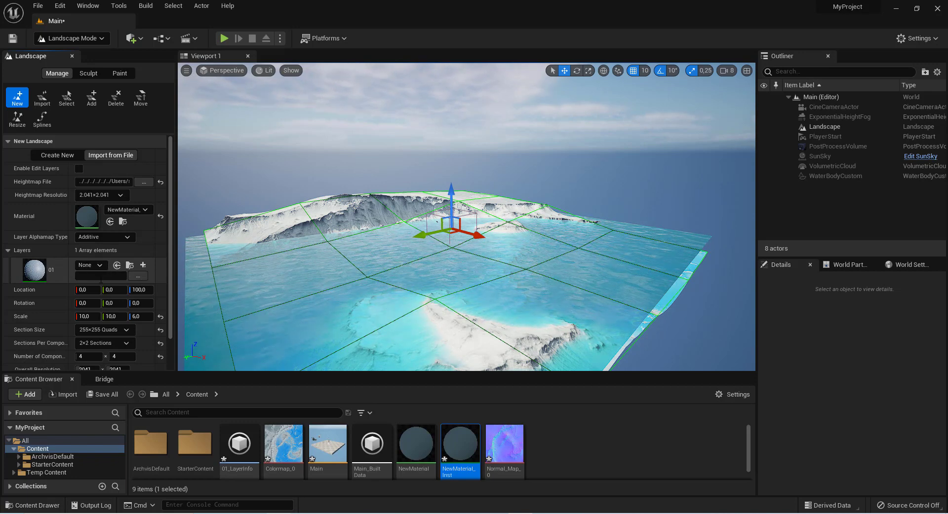
pyautogui.click(138, 279)
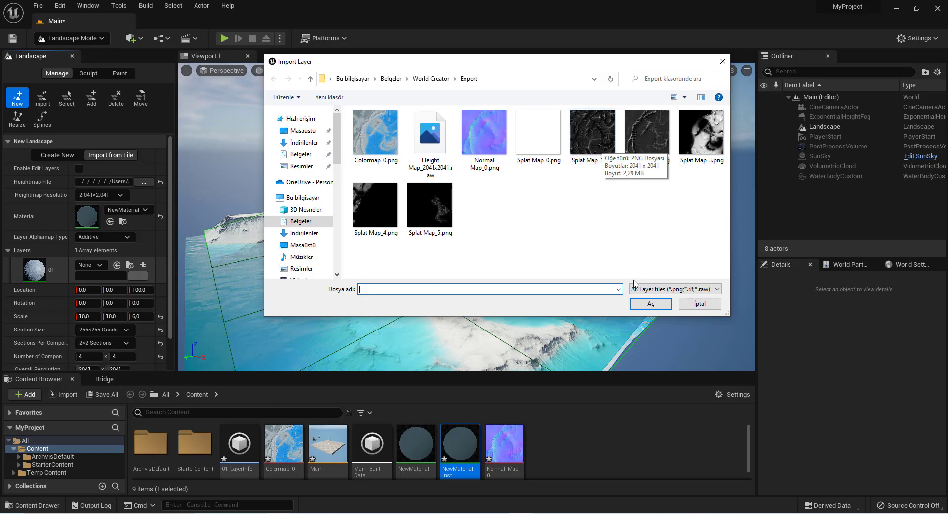
pyautogui.click(699, 303)
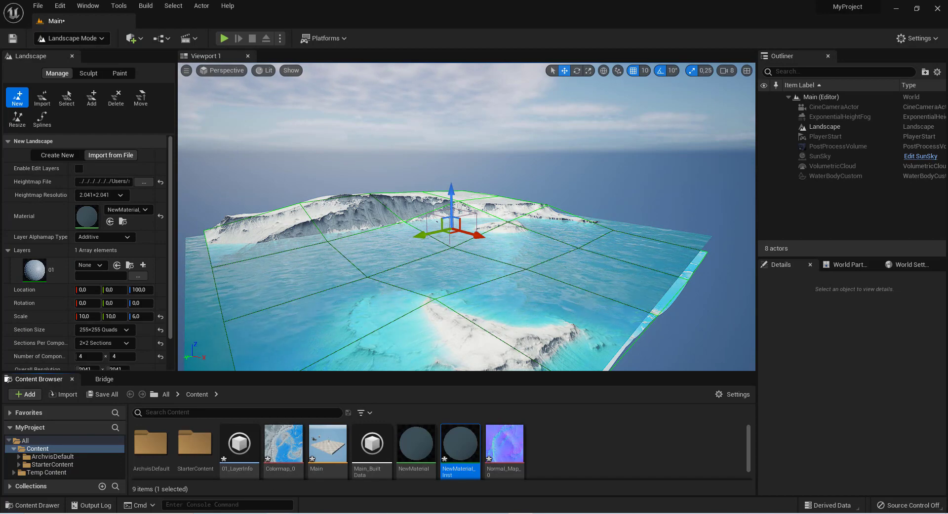
pyautogui.hotkey('alt', 'Tab')
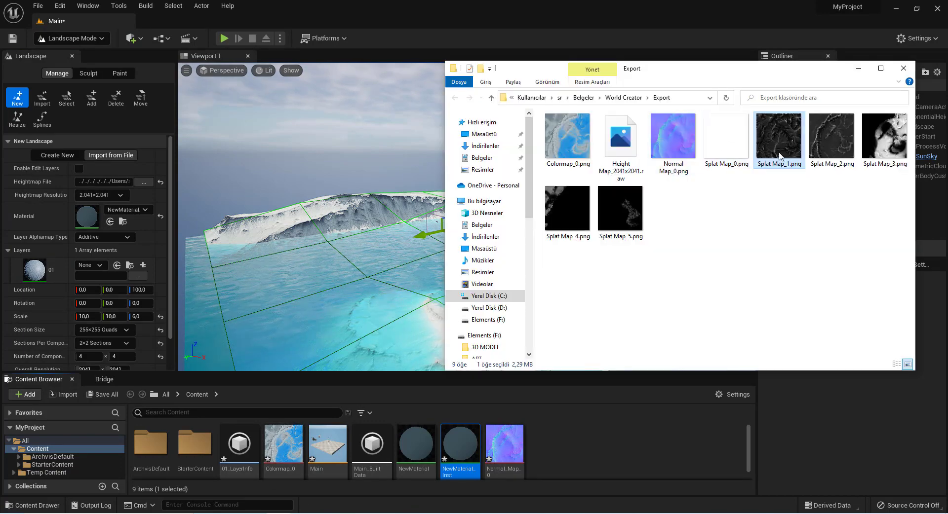
pyautogui.doubleClick(779, 156)
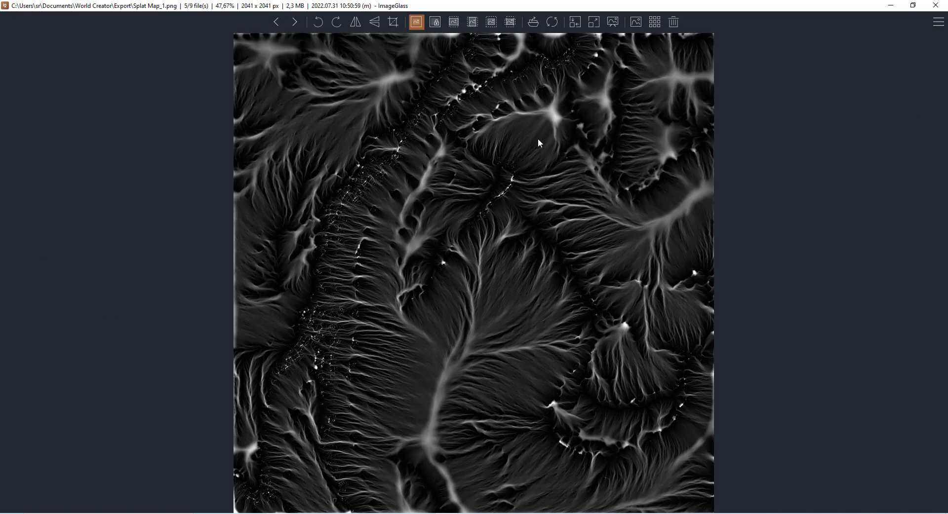
pyautogui.click(934, 6)
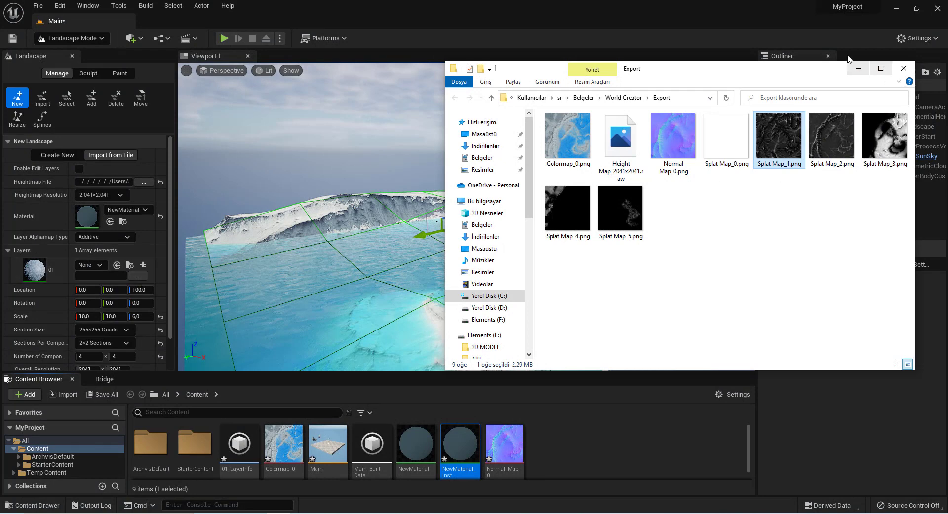
# Step: Minimize Explorer and return the editor to Select mode, zooming around the island
pyautogui.click(859, 66)
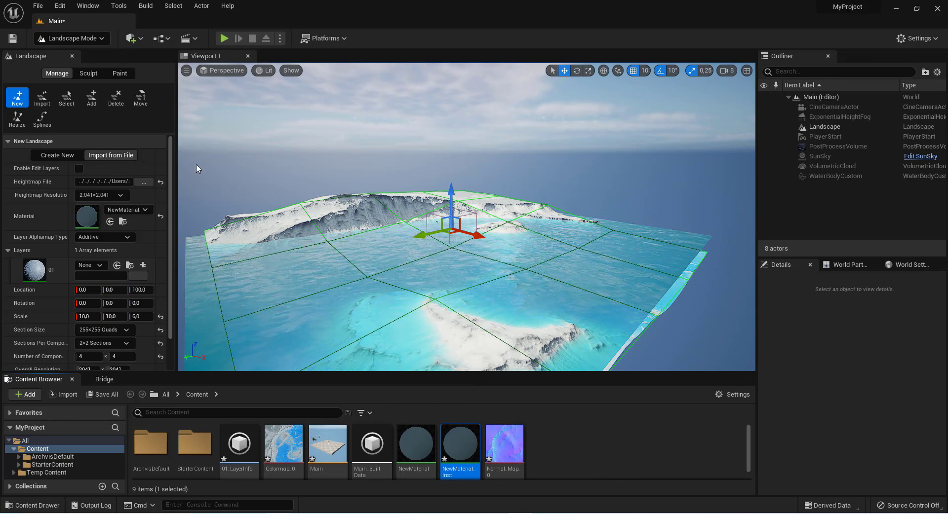
pyautogui.click(72, 38)
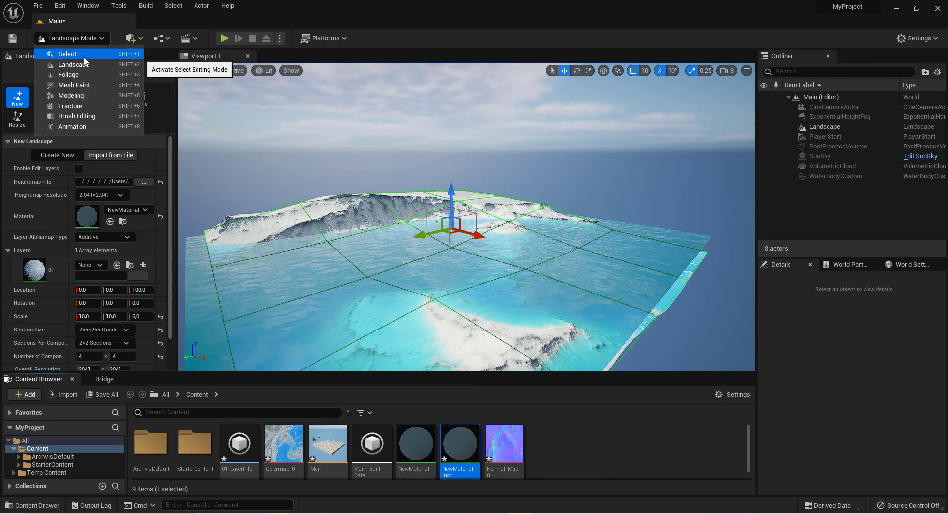
pyautogui.click(64, 55)
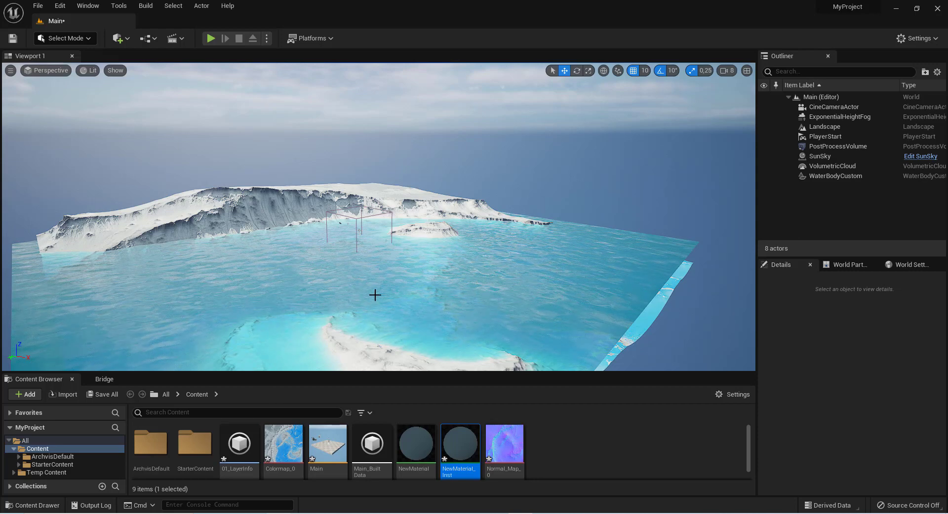
pyautogui.scroll(-1, 339, 223)
pyautogui.scroll(-1, 339, 224)
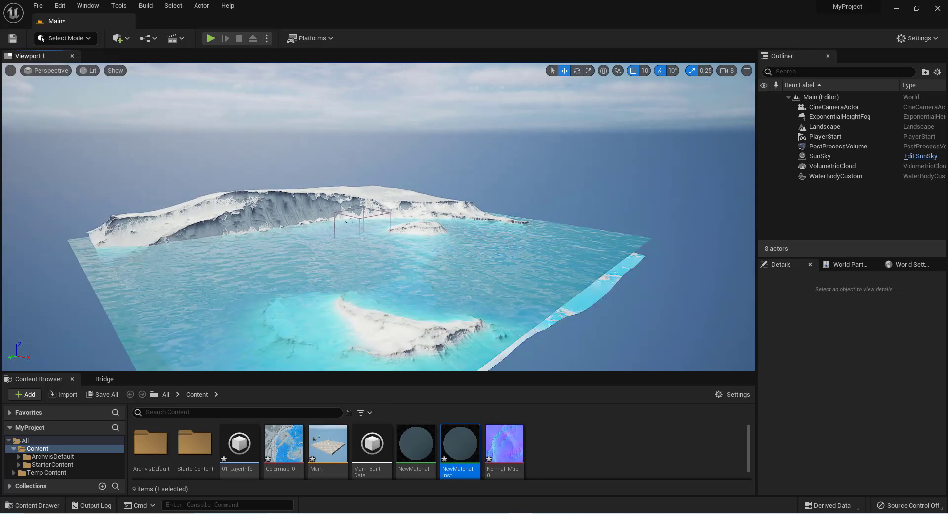
pyautogui.scroll(-1, 339, 223)
pyautogui.scroll(1, 345, 319)
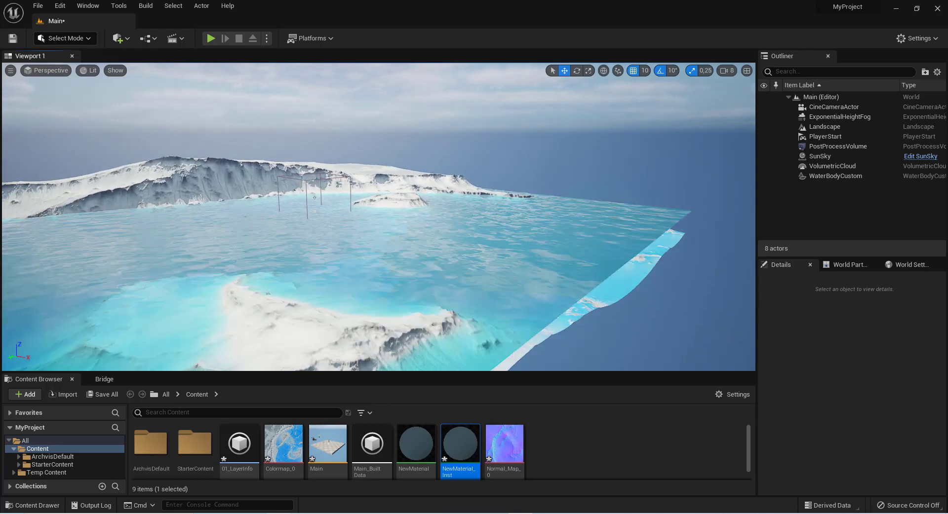
pyautogui.scroll(1, 324, 309)
pyautogui.scroll(1, 323, 309)
pyautogui.scroll(1, 323, 309)
pyautogui.scroll(1, 323, 309)
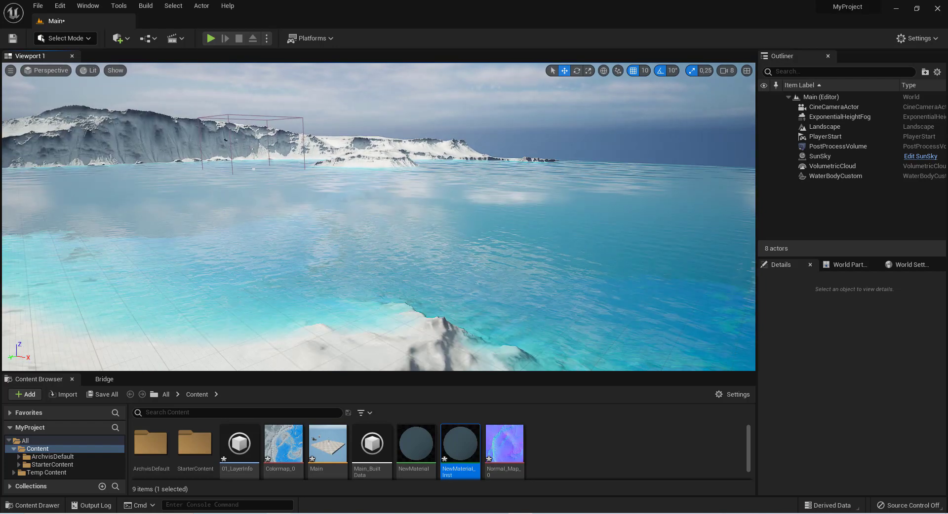
pyautogui.scroll(1, 324, 309)
pyautogui.scroll(2, 323, 309)
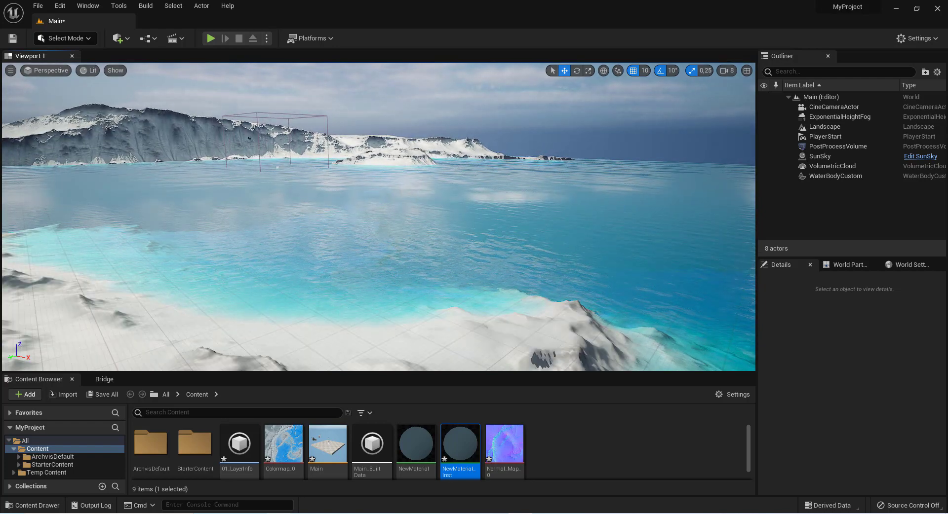
# Step: Enable game view and fly the camera low and close around the snowy island
pyautogui.press('g')
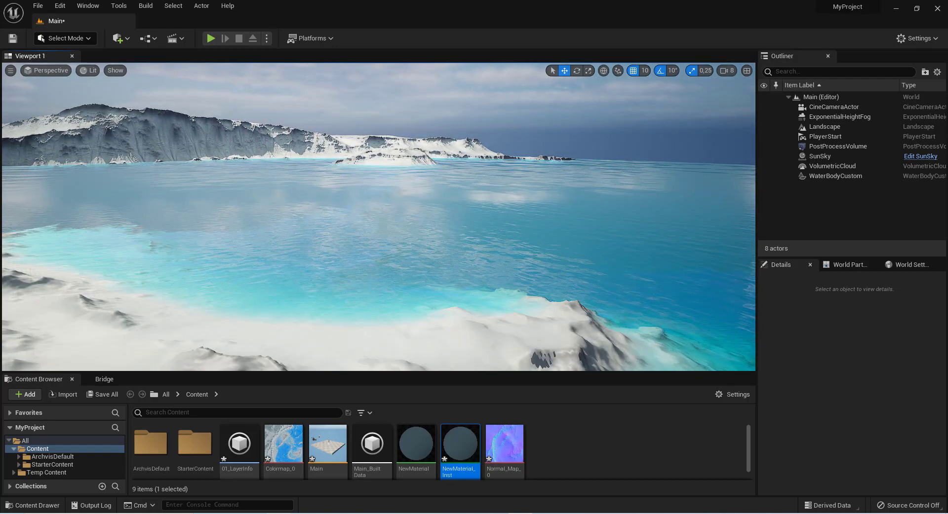
pyautogui.moveTo(378, 218); pyautogui.dragTo(345, 188, button='right')
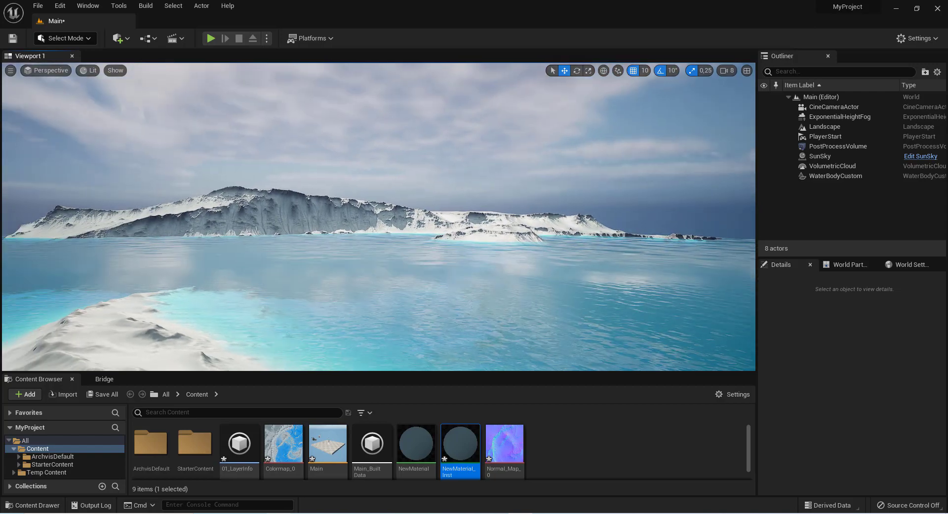
pyautogui.moveTo(411, 285); pyautogui.dragTo(412, 286, button='right')
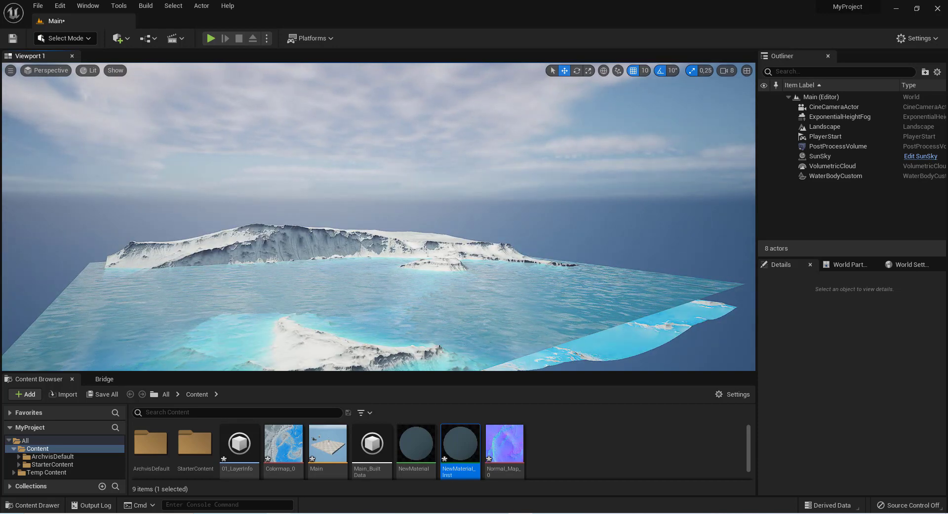
pyautogui.moveTo(411, 285); pyautogui.dragTo(411, 285, button='right')
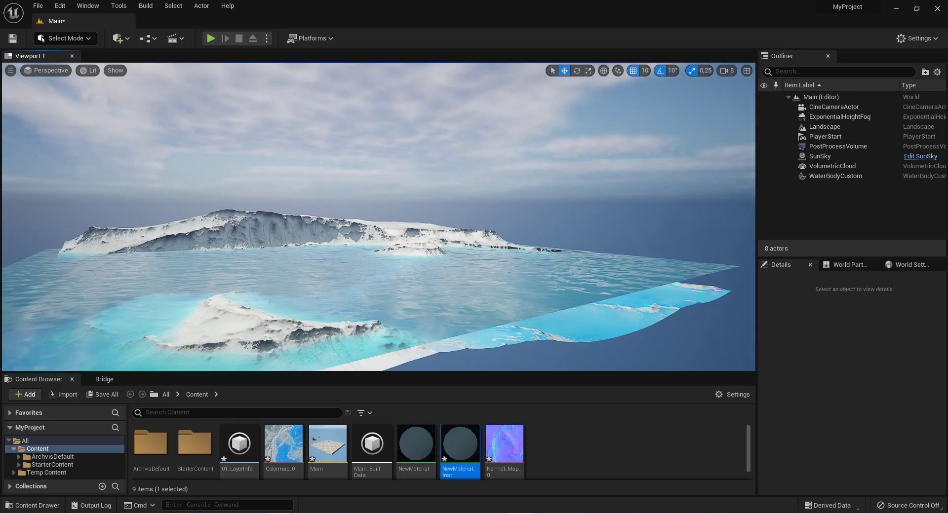
pyautogui.moveTo(277, 309); pyautogui.dragTo(307, 317, button='right')
pyautogui.moveTo(365, 313); pyautogui.dragTo(365, 313, button='right')
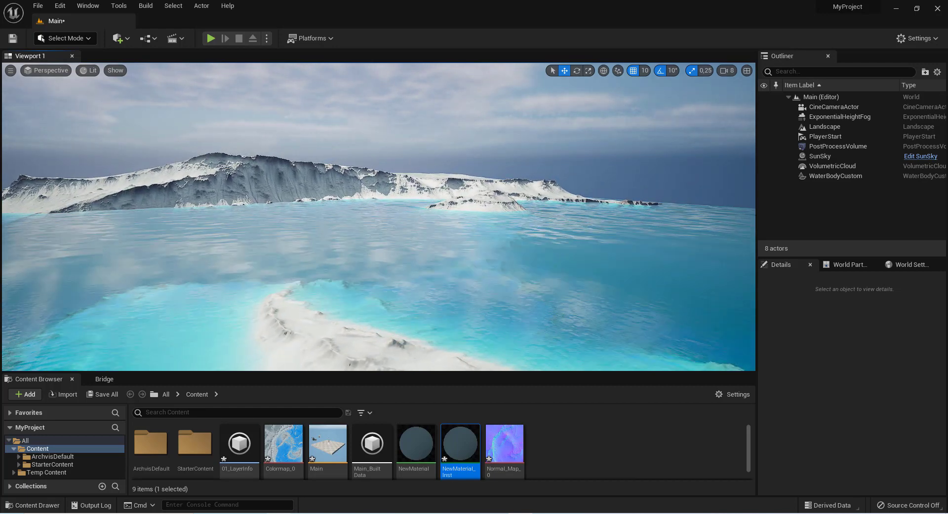